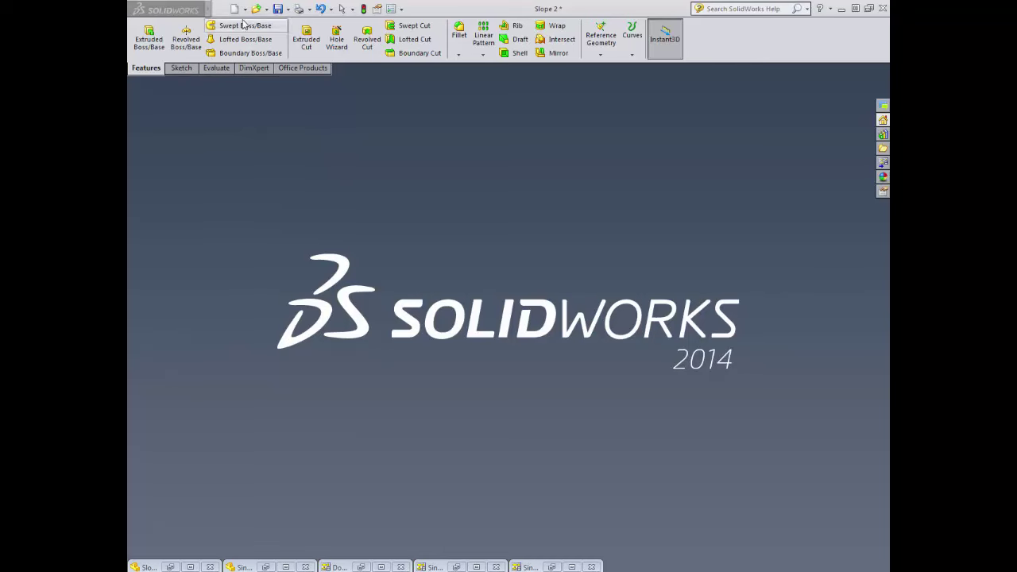
Step: Create a new part document and start a rectangle sketch on the Top Plane, viewed from the top
left_click(234, 9)
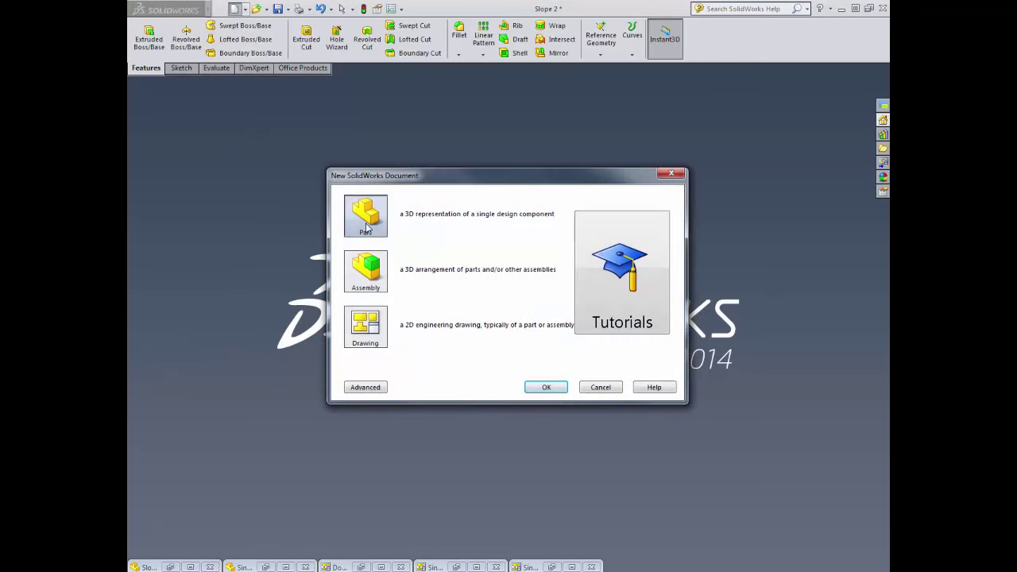
left_click(547, 388)
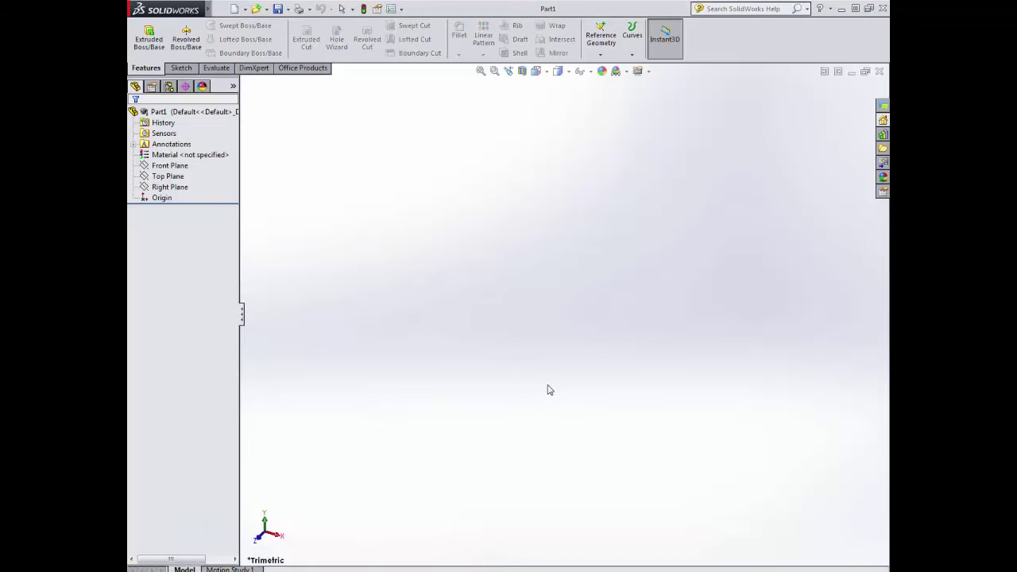
left_click(179, 67)
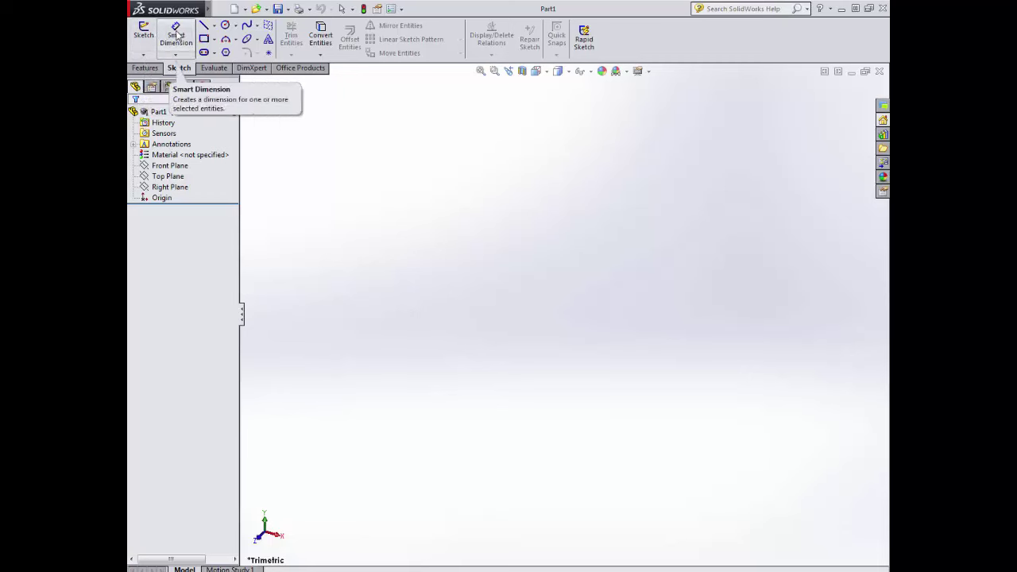
left_click(143, 30)
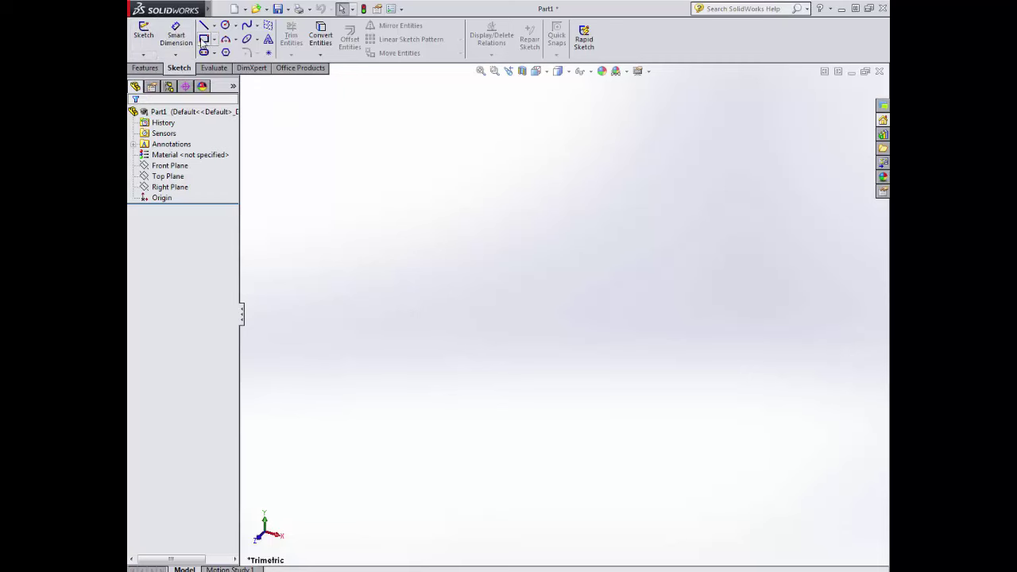
left_click(205, 39)
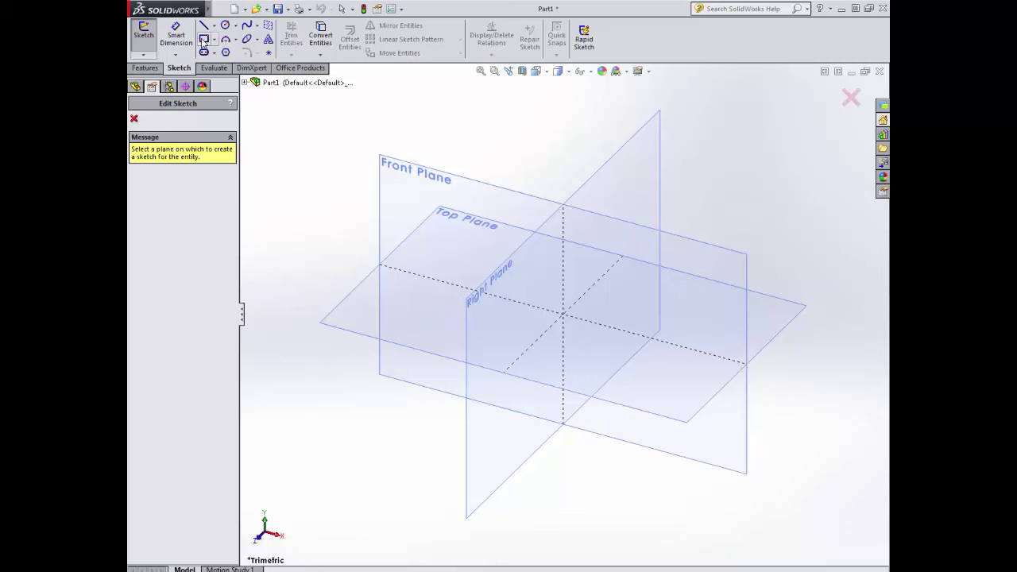
left_click(502, 220)
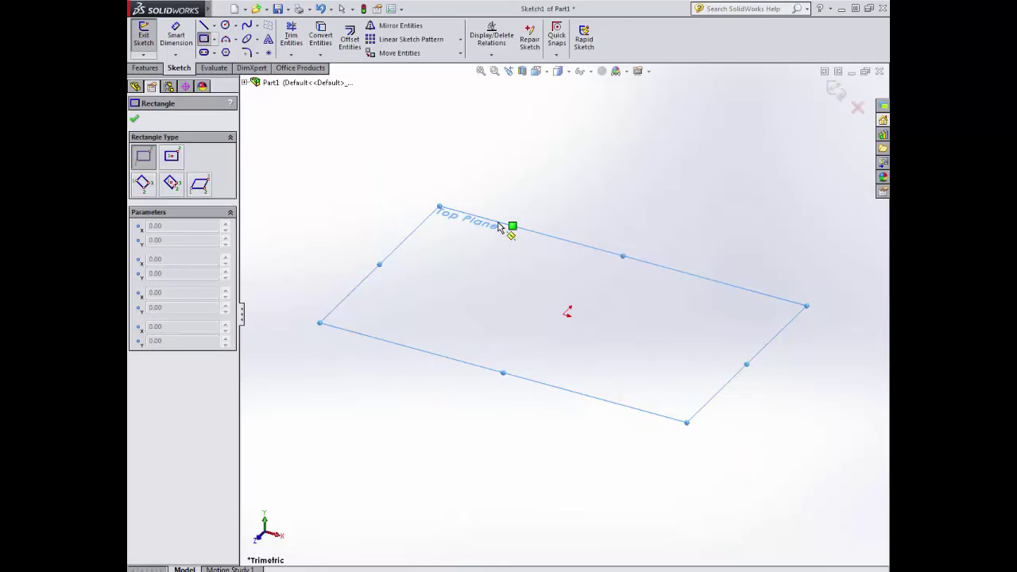
left_click(537, 71)
left_click(595, 134)
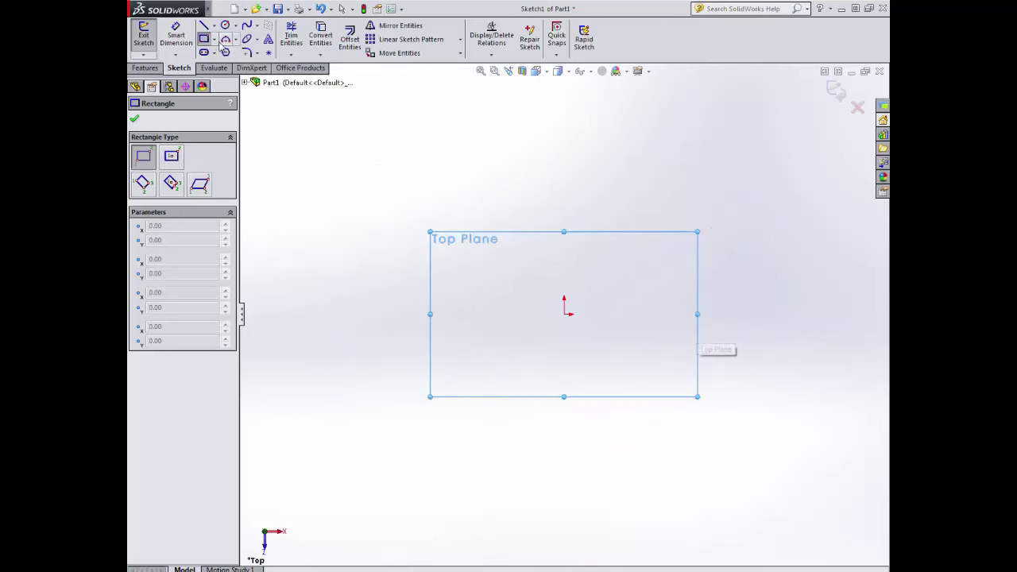
Step: Sketch a corner rectangle starting at the origin, about 54 mm wide and 121 mm tall
left_click(564, 314)
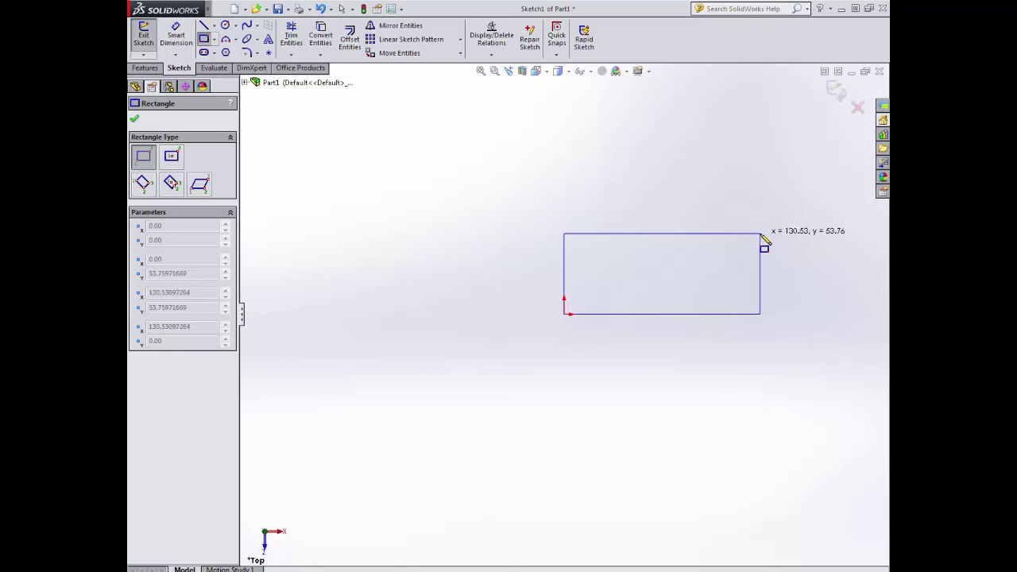
left_click(645, 133)
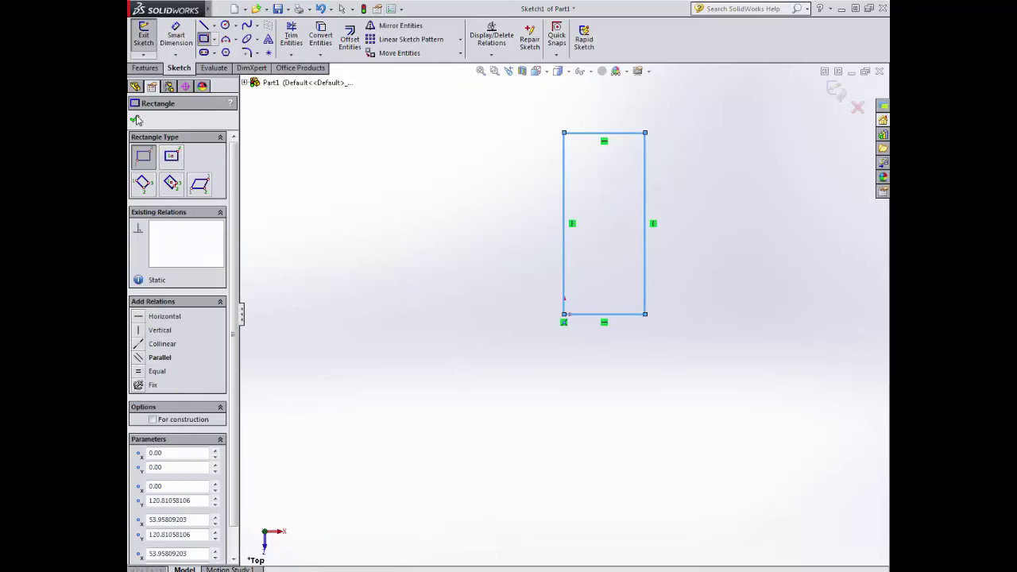
left_click(135, 119)
Step: Dimension the rectangle to 15.8 mm along its vertical side and 7.8 mm along its upper edge
left_click(181, 36)
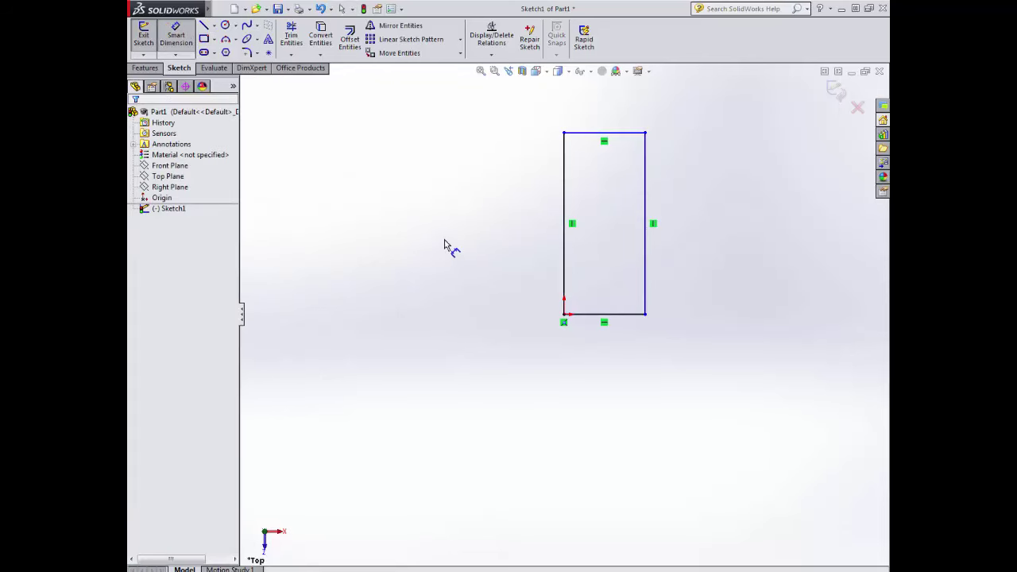
left_click(566, 258)
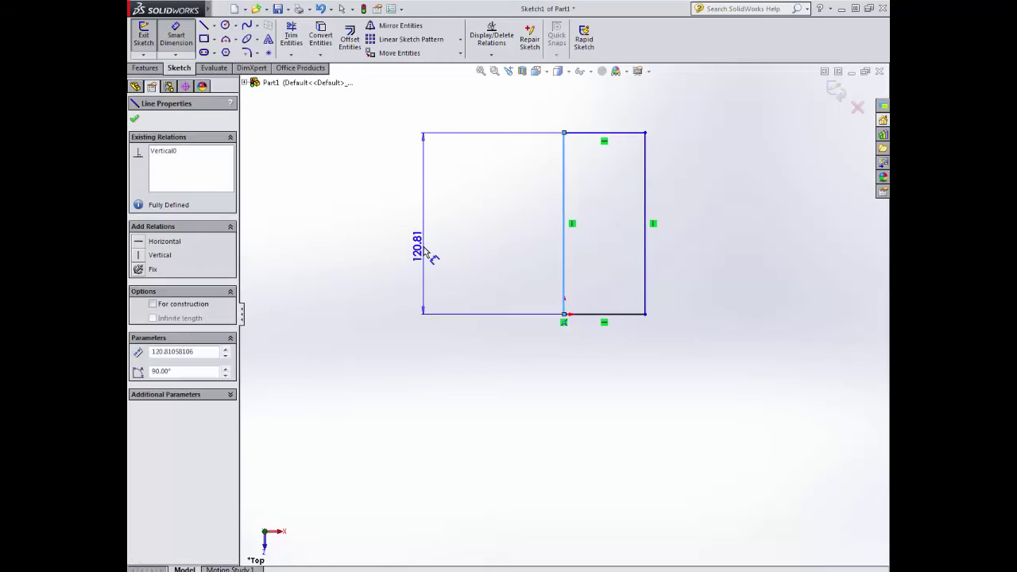
left_click(431, 254)
type("15")
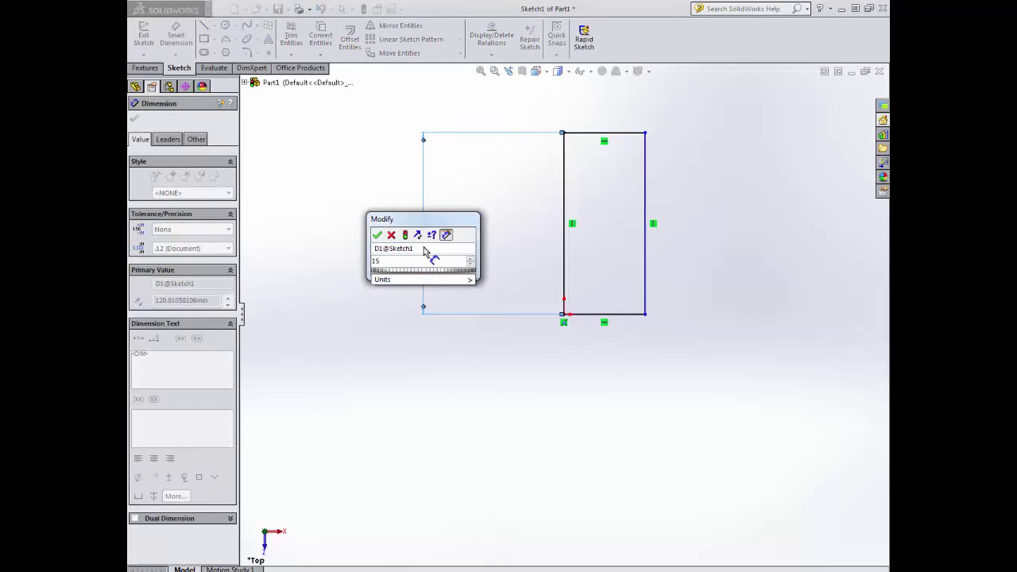
type(".8")
key("Return")
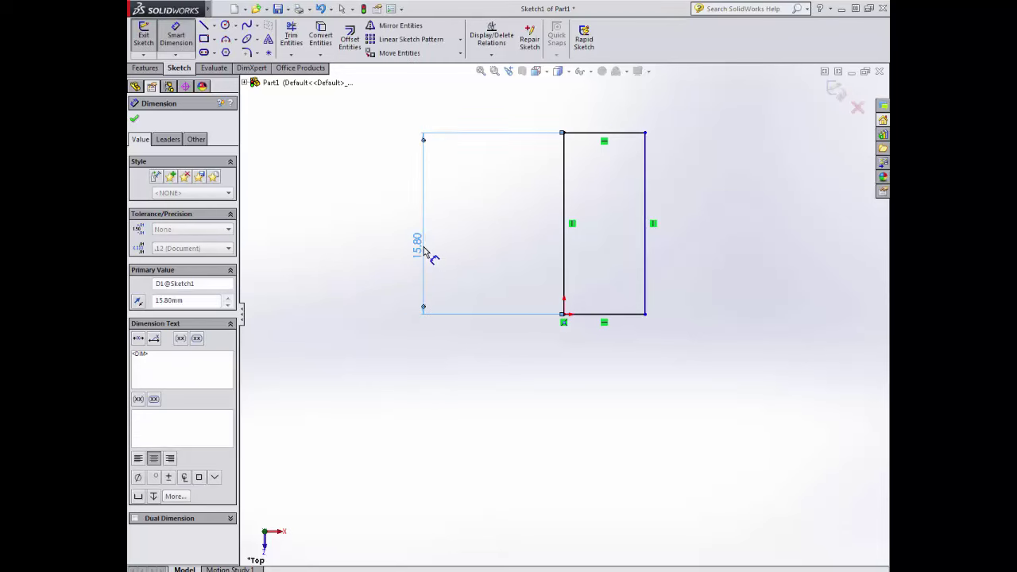
left_click(604, 133)
left_click(602, 119)
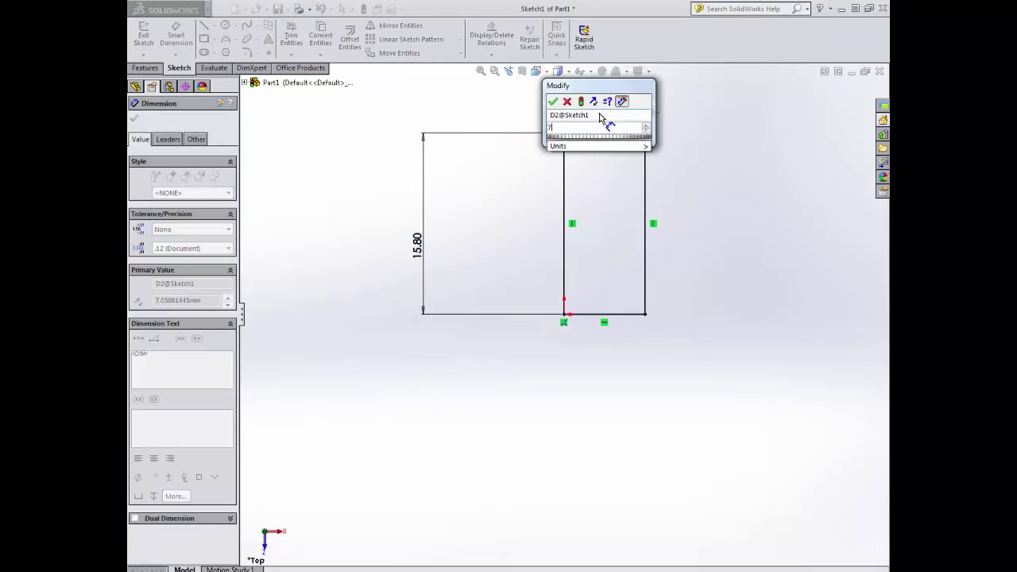
type("7.8")
key("Return")
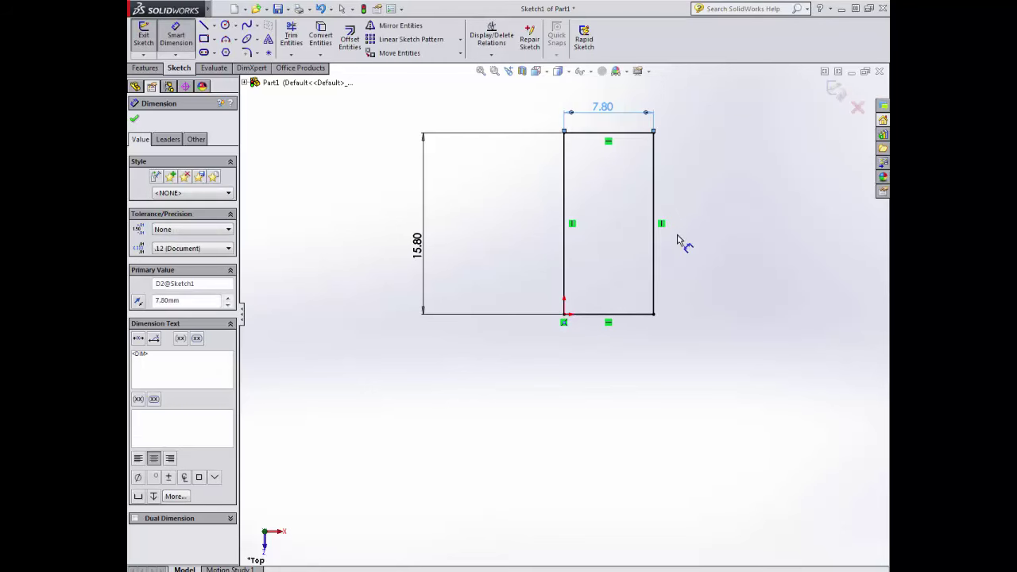
Step: Extrude the rectangle sketch as a blind boss with a depth of 9.6 mm
scroll(651, 212, "up", 2)
scroll(618, 211, "down", 1)
scroll(610, 215, "up", 1)
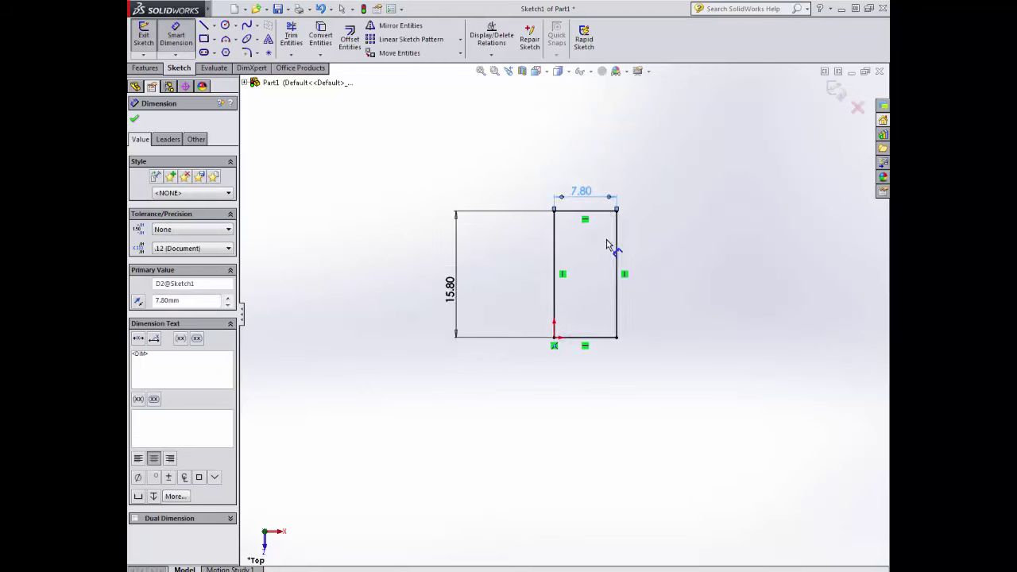
mouse_move(603, 173)
middle_mouse_down()
mouse_move(609, 200)
mouse_move(640, 174)
mouse_move(655, 189)
middle_mouse_up()
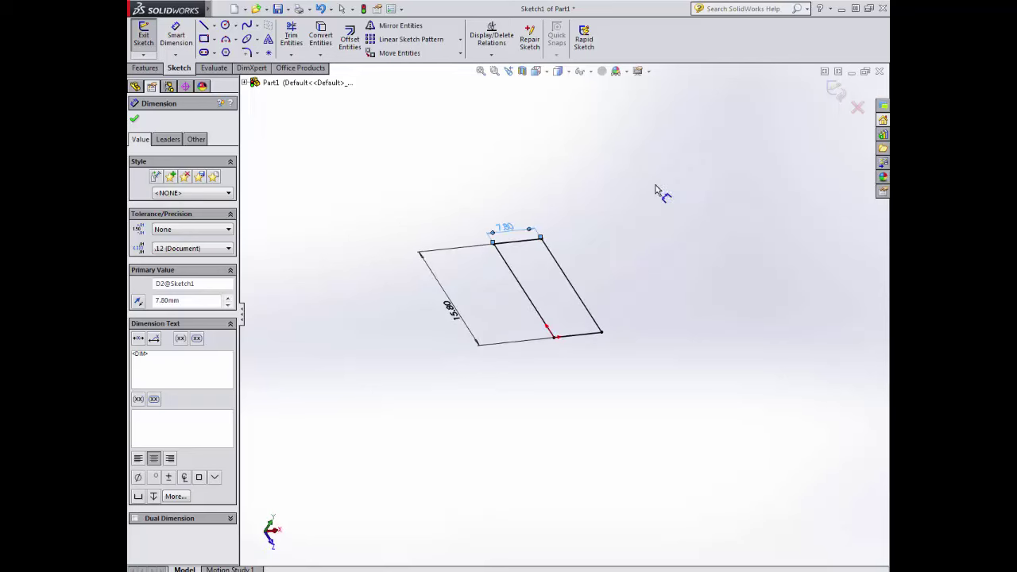
left_click(145, 68)
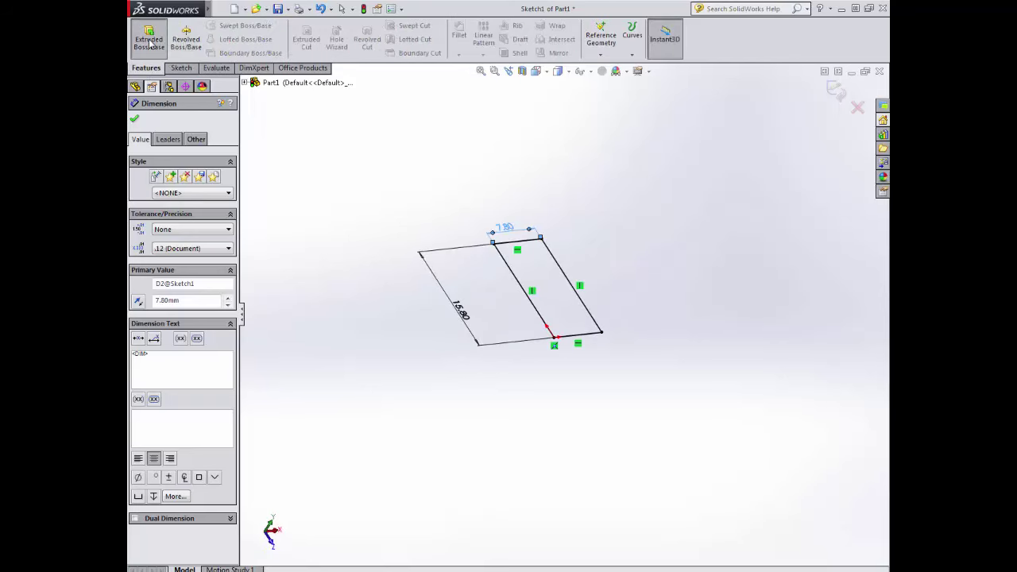
left_click(149, 42)
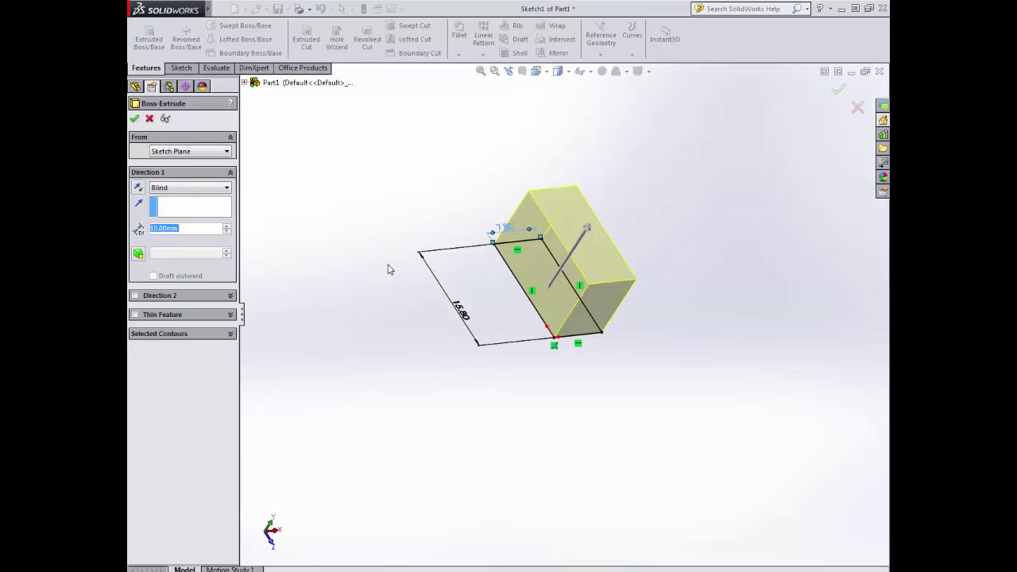
type("9.6")
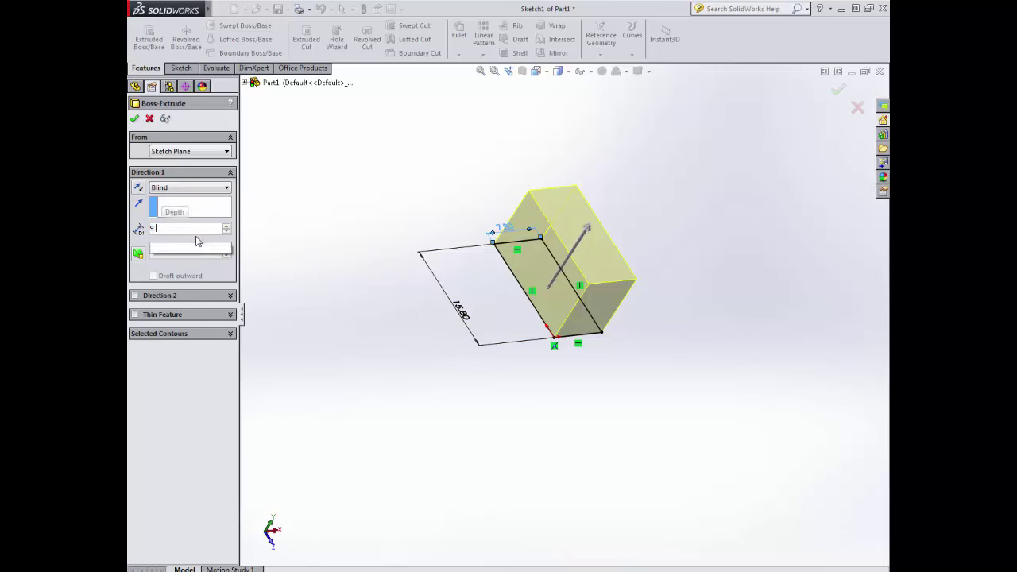
key("Return")
key("Return")
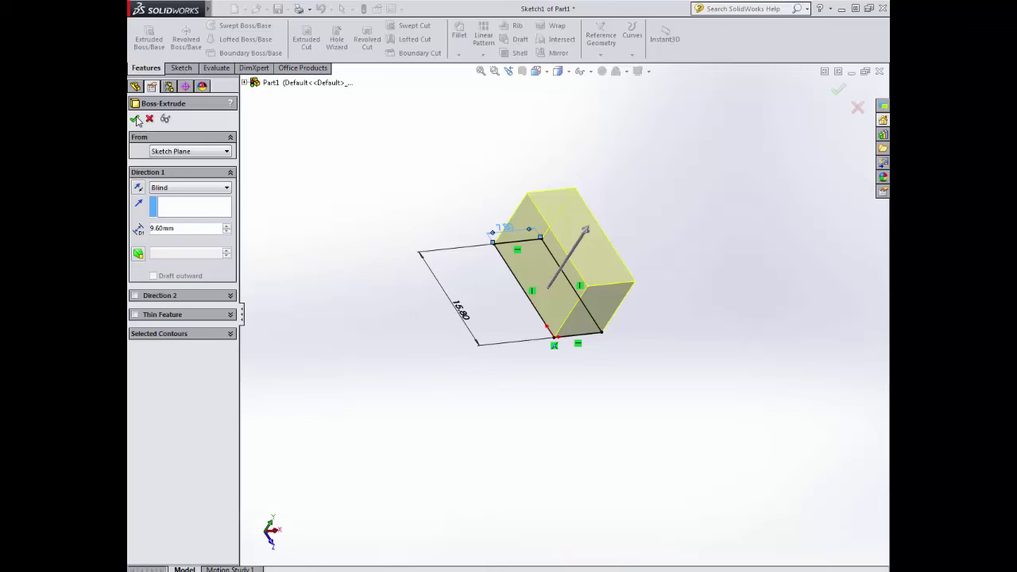
Step: On the block's top face, sketch a vertical centerline about 4.3 mm long, running inward from the midpoint of the far short edge
middle_click_drag(541, 208, 470, 249)
scroll(553, 240, "down", 4)
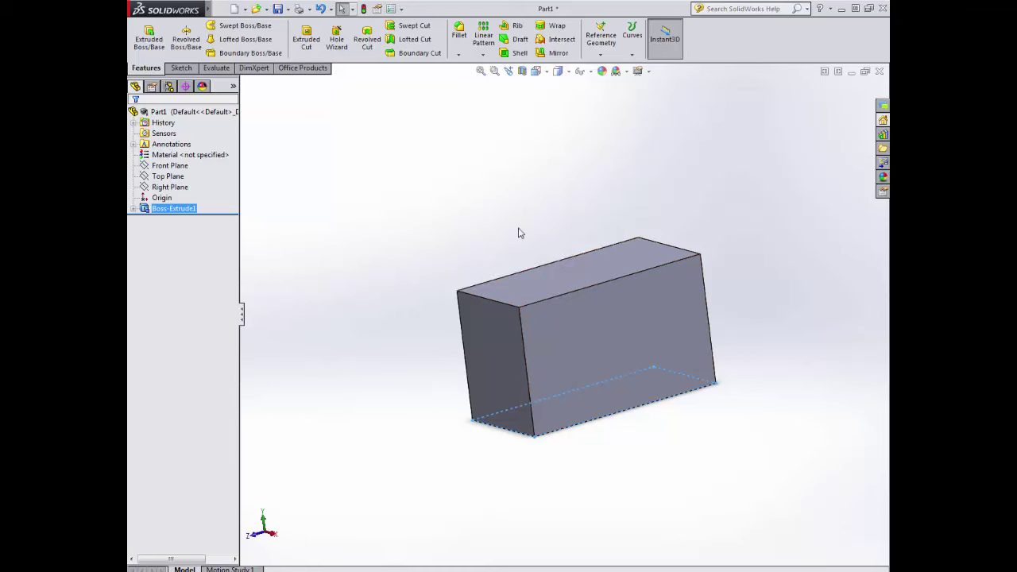
left_click(181, 68)
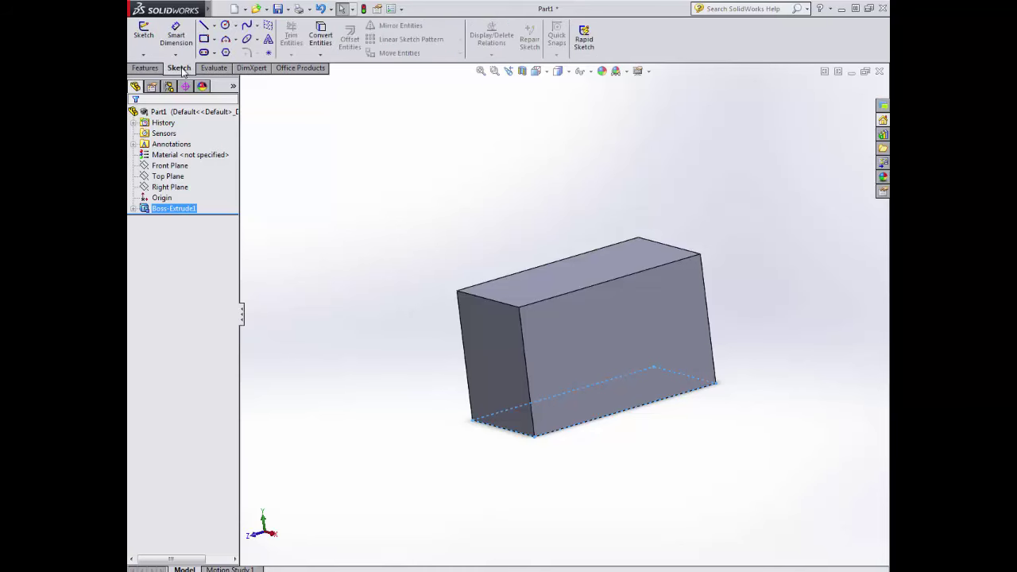
middle_click_drag(562, 167, 585, 212)
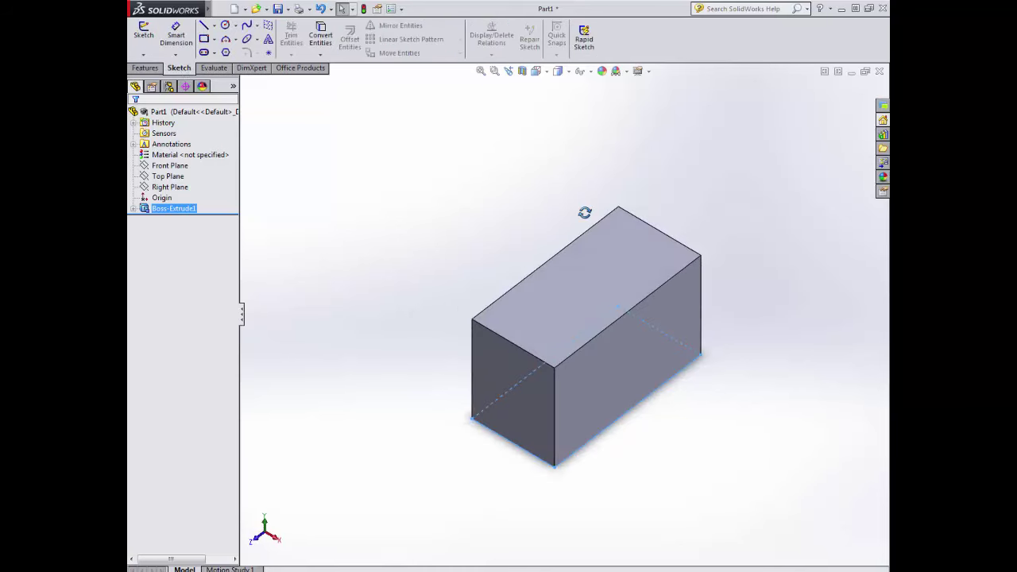
left_click(611, 241)
left_click(535, 71)
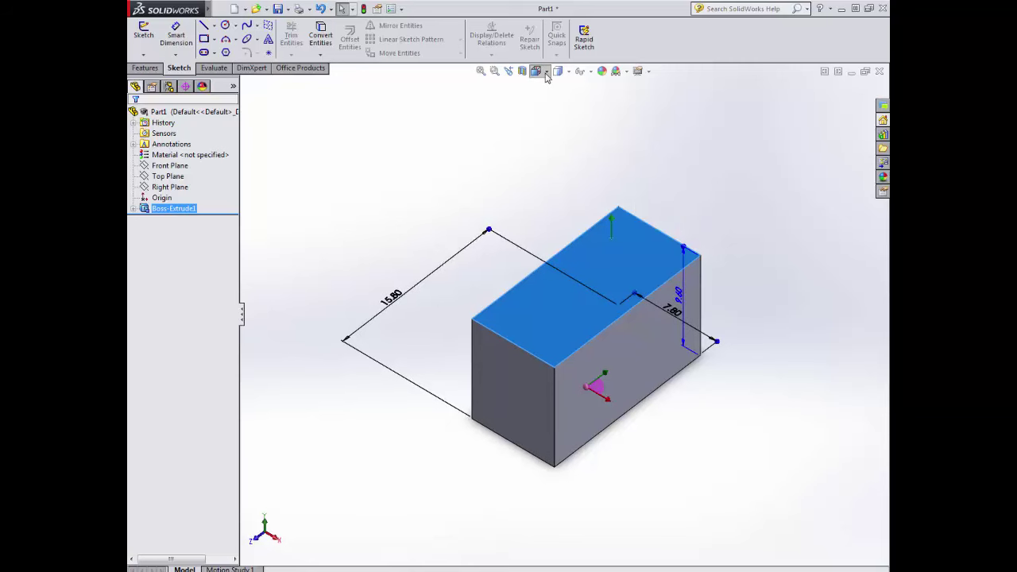
left_click(600, 133)
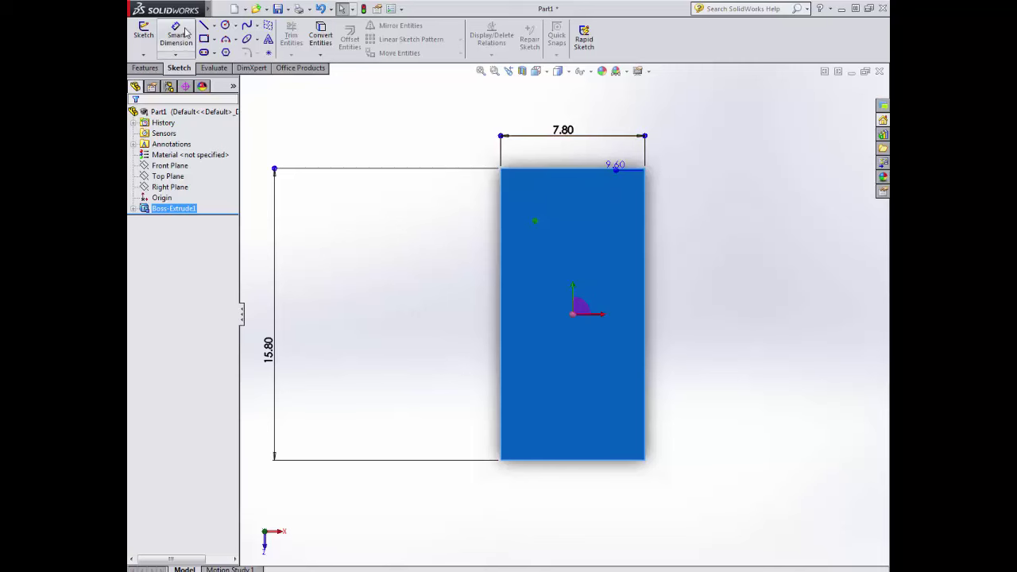
left_click(213, 25)
left_click(224, 51)
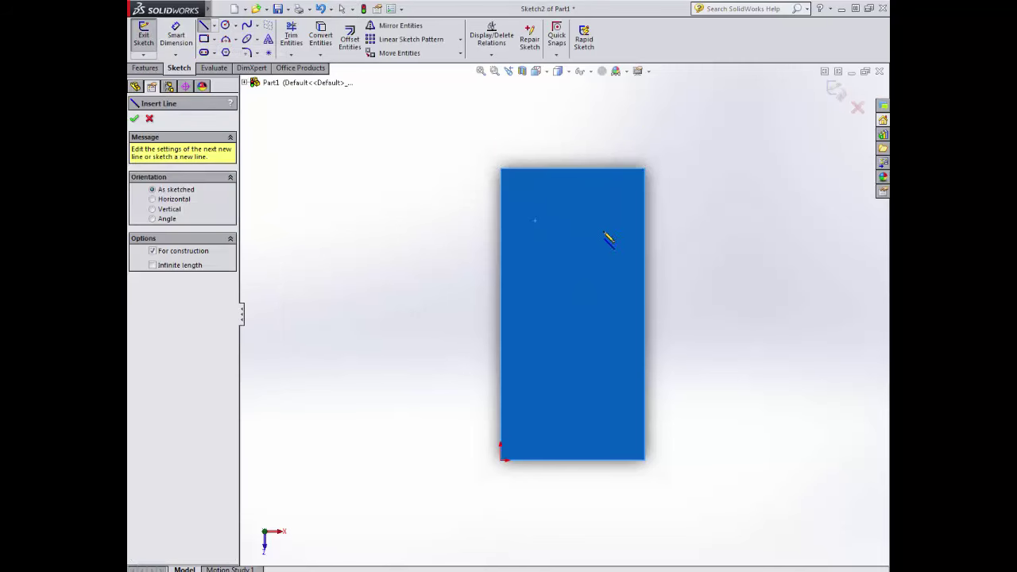
left_click(572, 168)
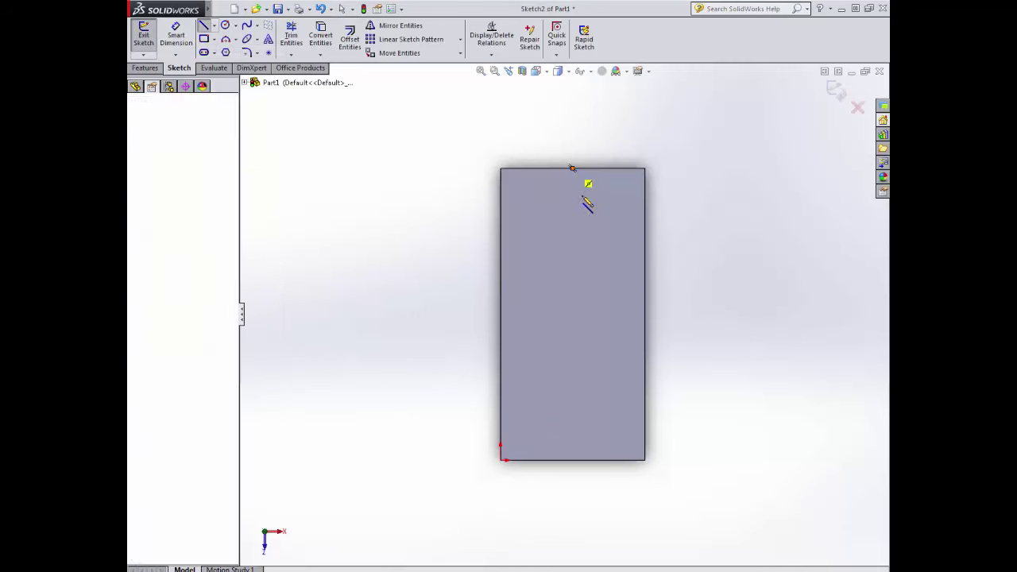
left_click(572, 246)
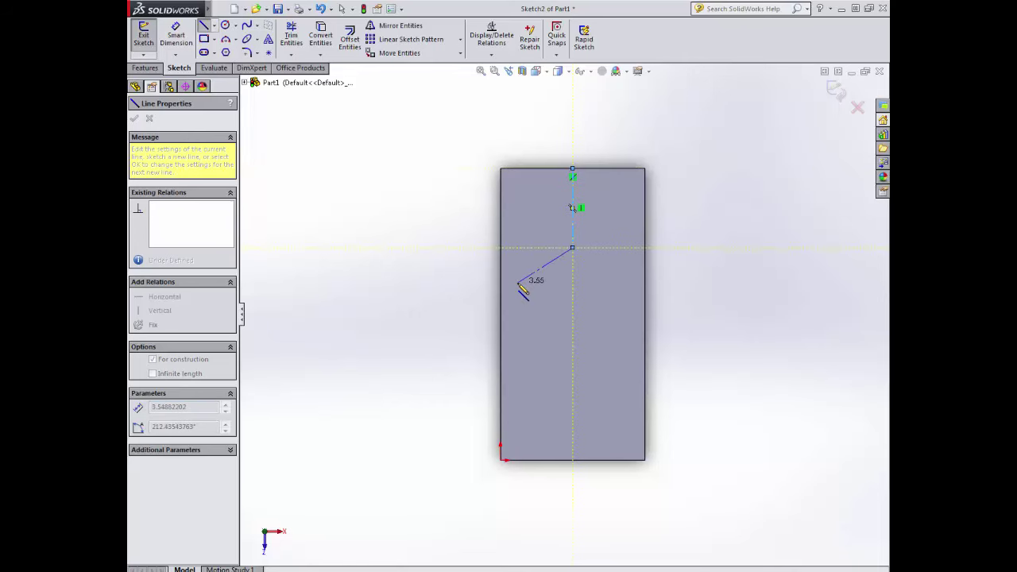
key("Escape")
Step: Dimension the centerline's length to 3.9 mm
left_click(181, 38)
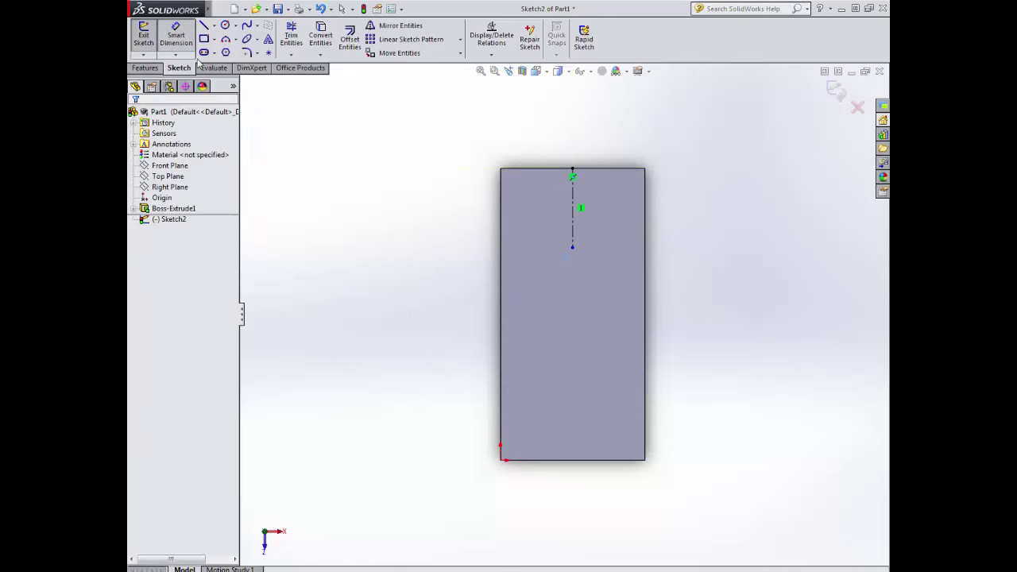
left_click(572, 211)
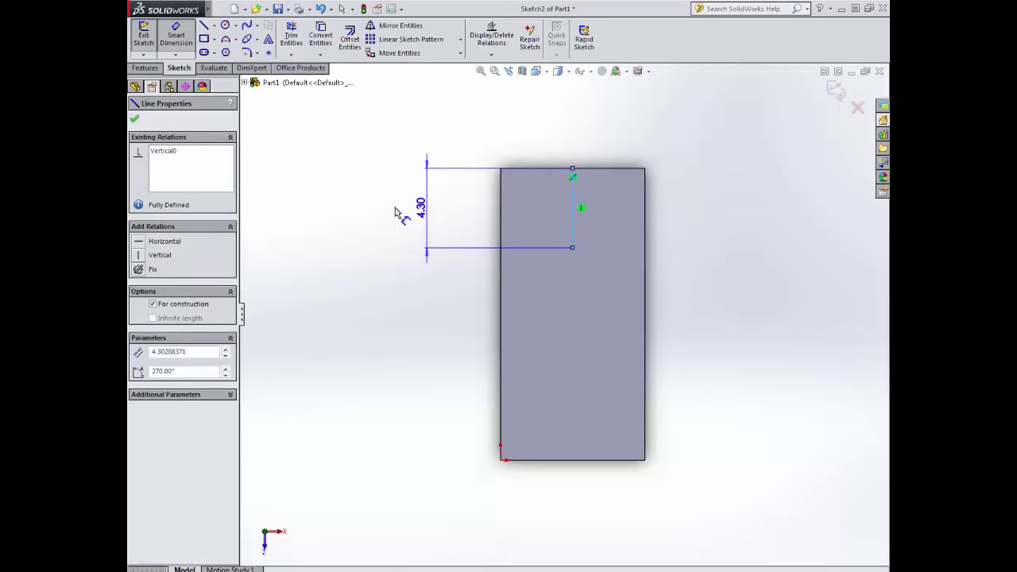
left_click(395, 212)
type("3.9")
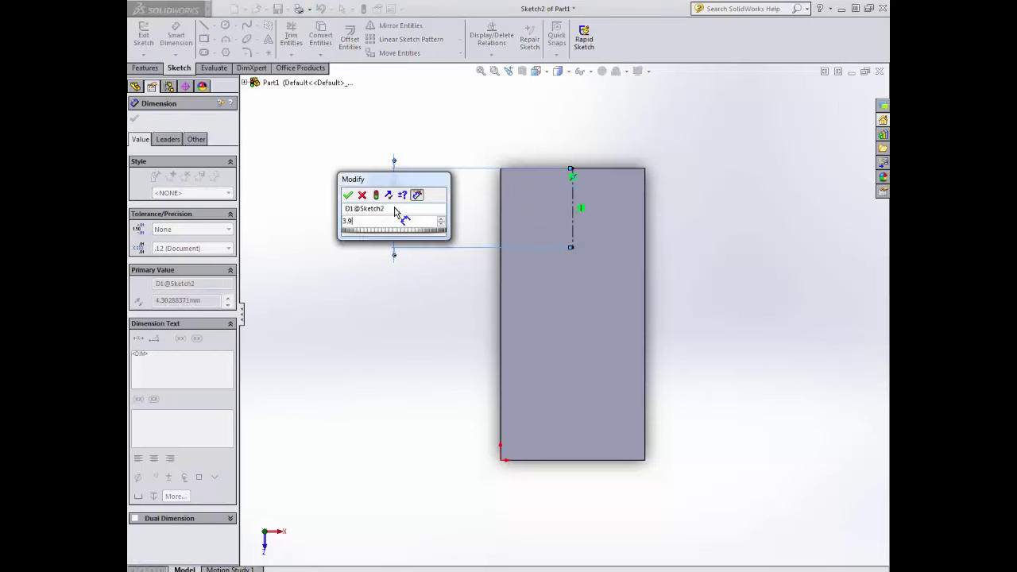
key("Return")
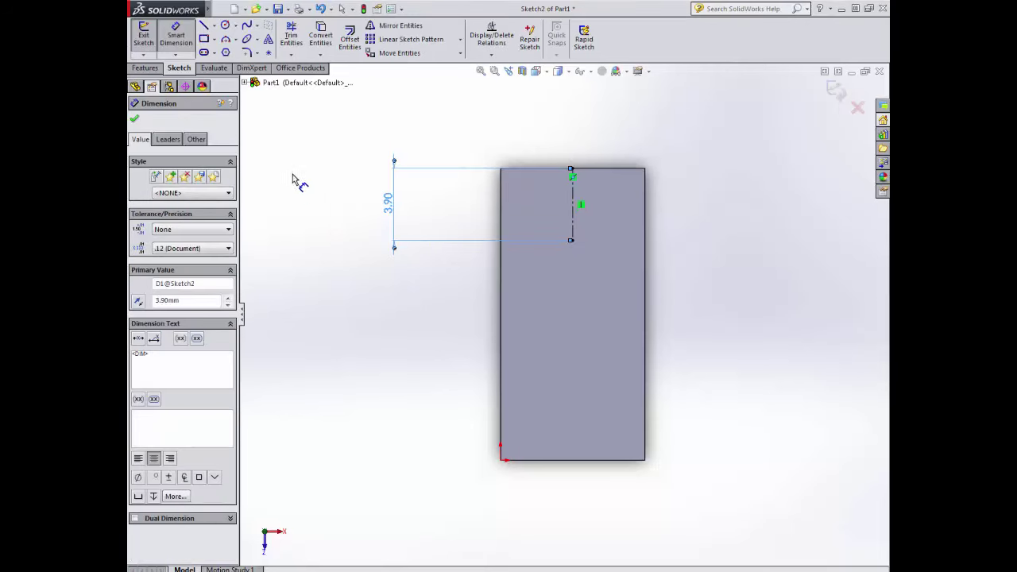
left_click(135, 121)
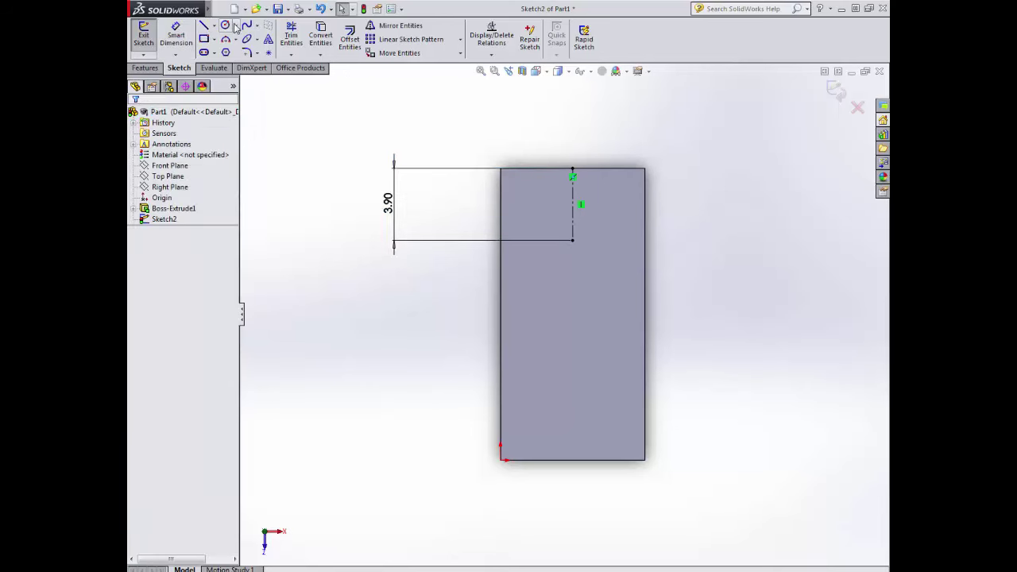
Step: Sketch a circle of radius 2.40 mm centred on the free end of the centerline
left_click(226, 26)
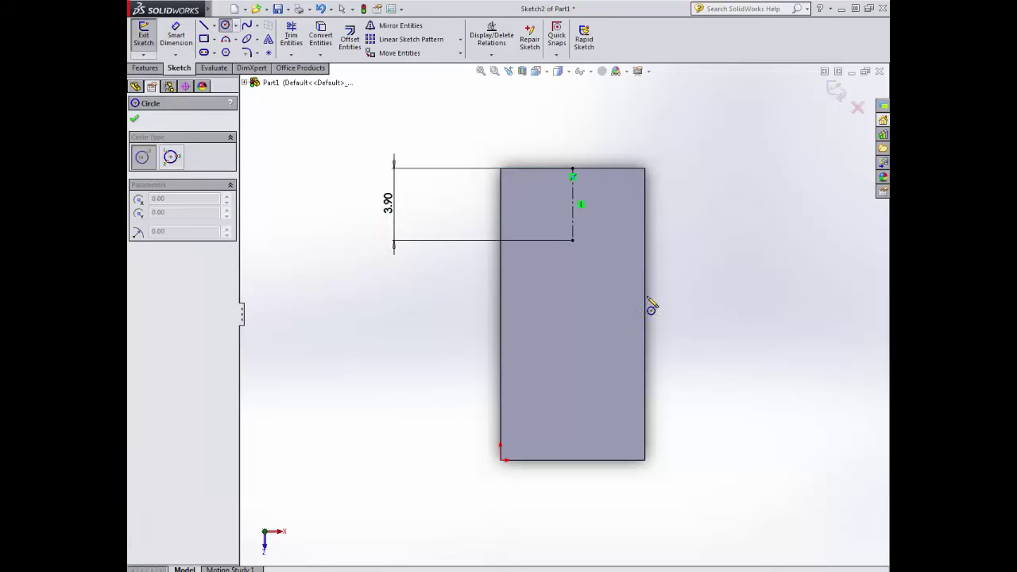
left_click(572, 240)
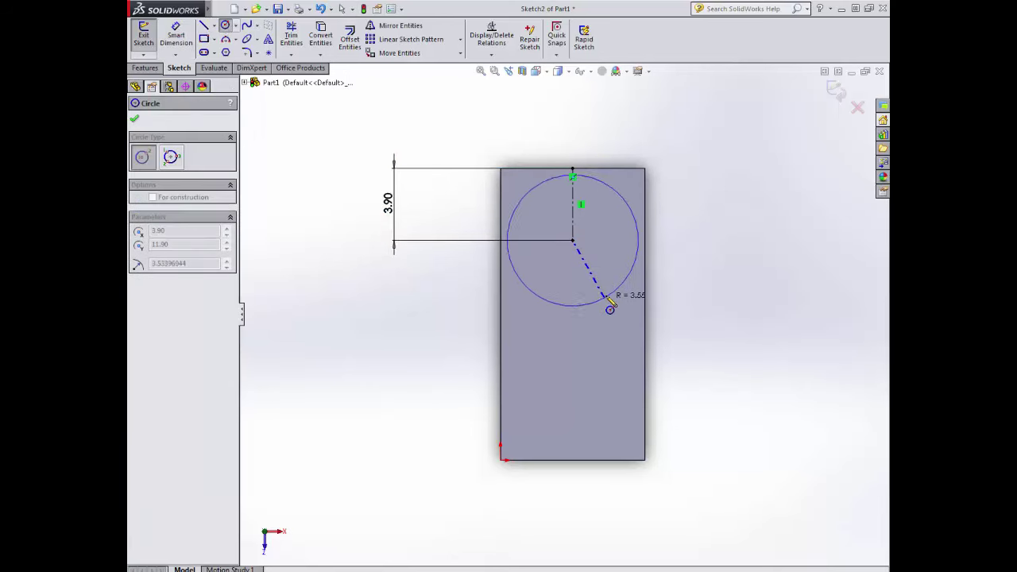
left_click(609, 257)
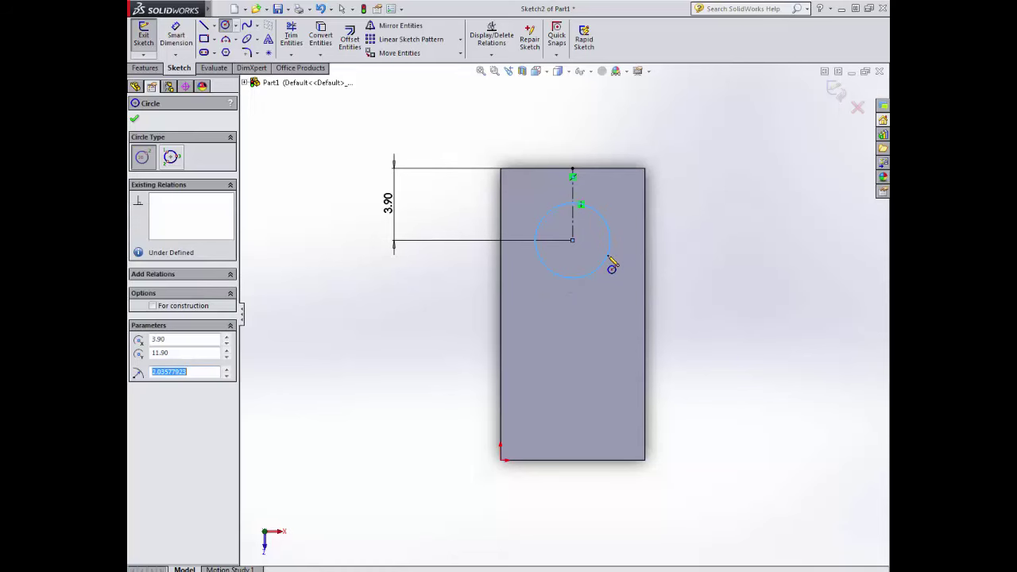
type("2.40")
left_click(135, 119)
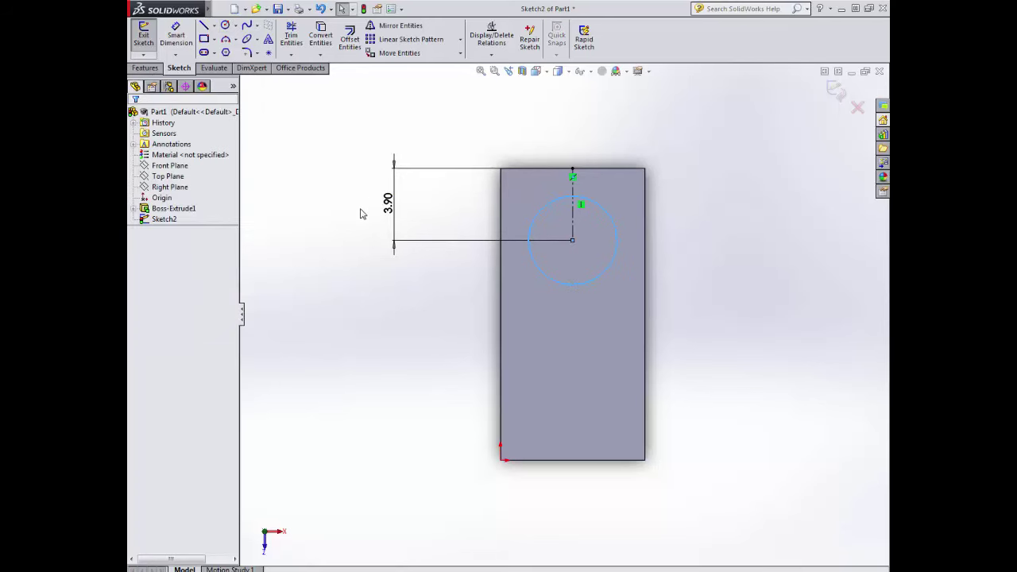
Step: Extrude the circle upward from the block's top face as a blind boss 1.7 mm deep
middle_click_drag(360, 213, 350, 119)
left_click(145, 67)
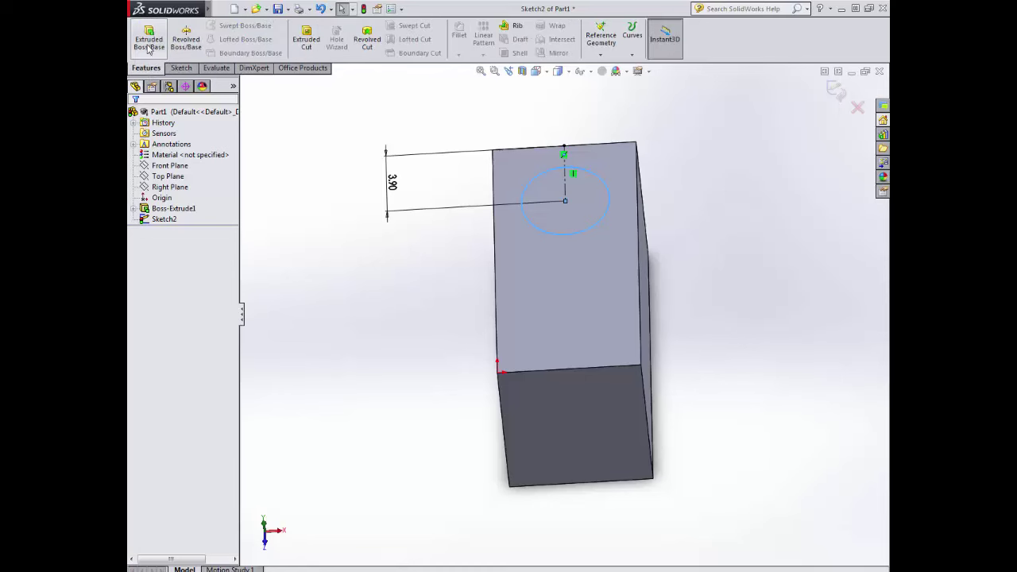
left_click(157, 42)
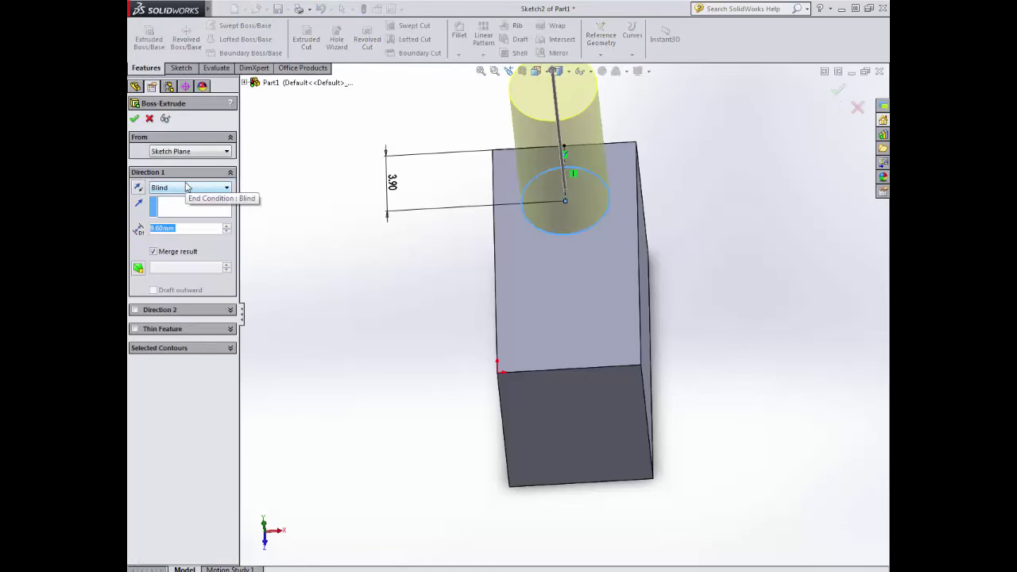
type("1.7")
key("Return")
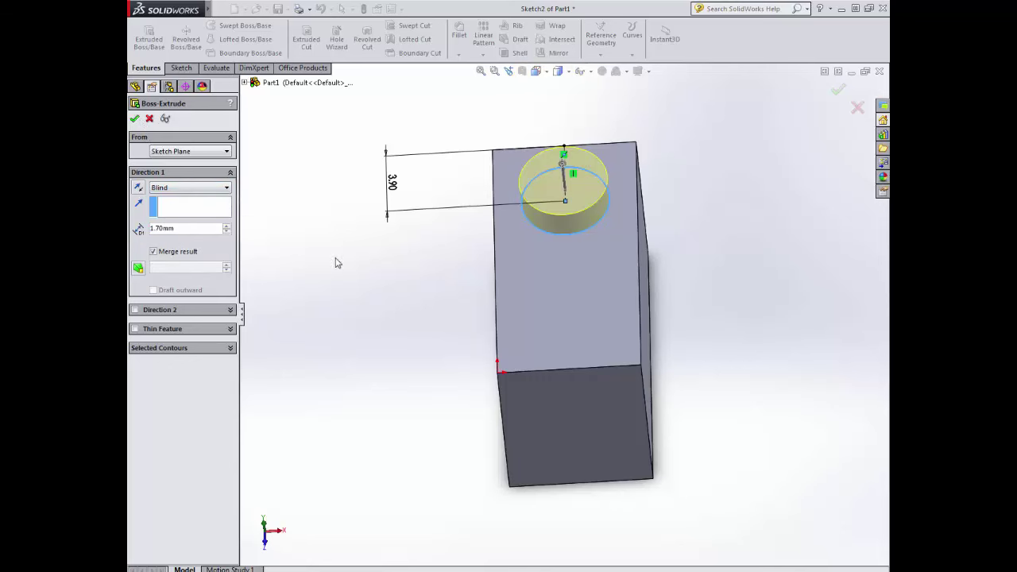
key("Return")
Step: Fillet the top circular edge of the stud with a constant radius of 0.2 mm
middle_click_drag(395, 284, 431, 230)
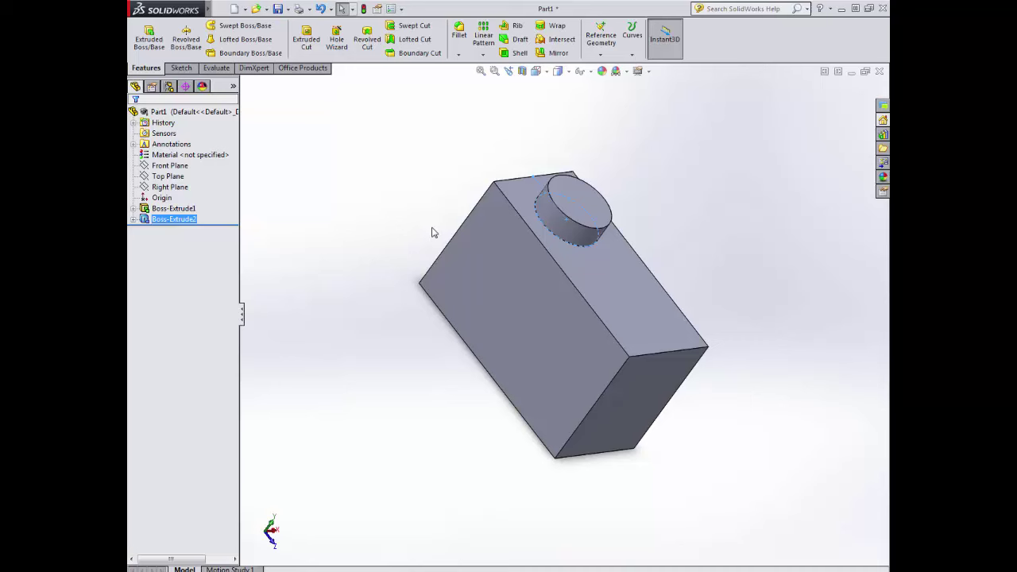
left_click(459, 35)
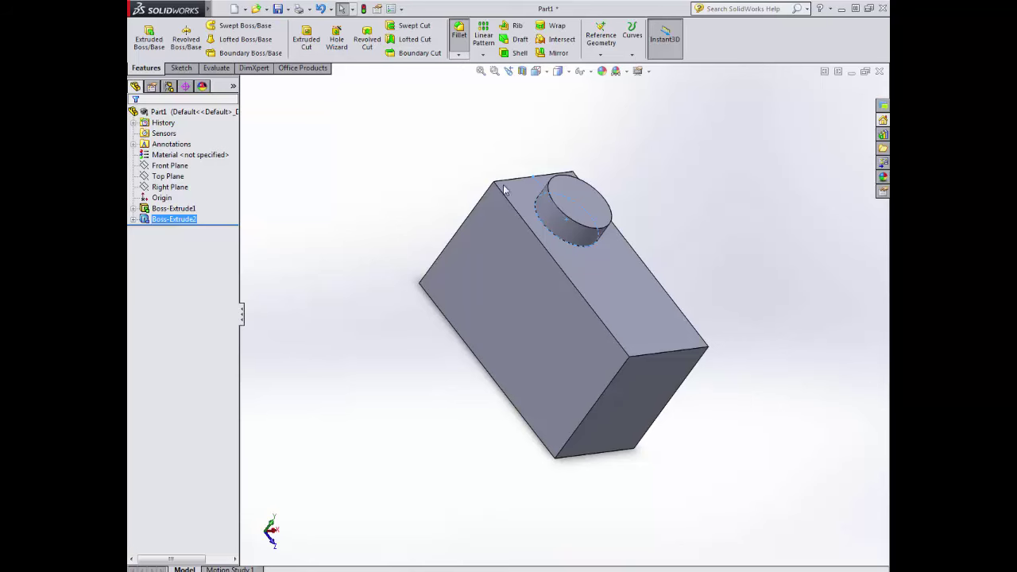
left_click(570, 223)
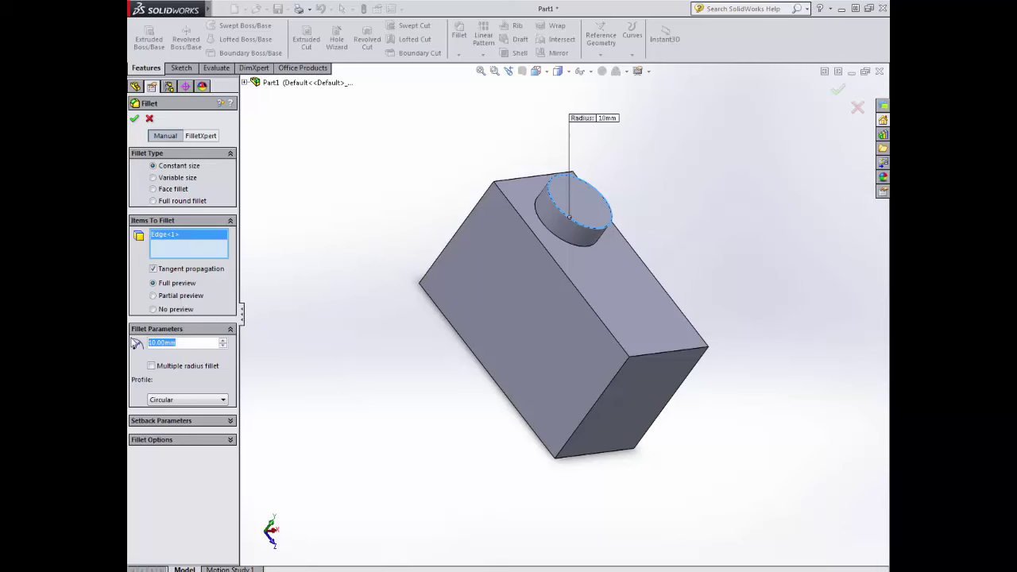
type("0.2")
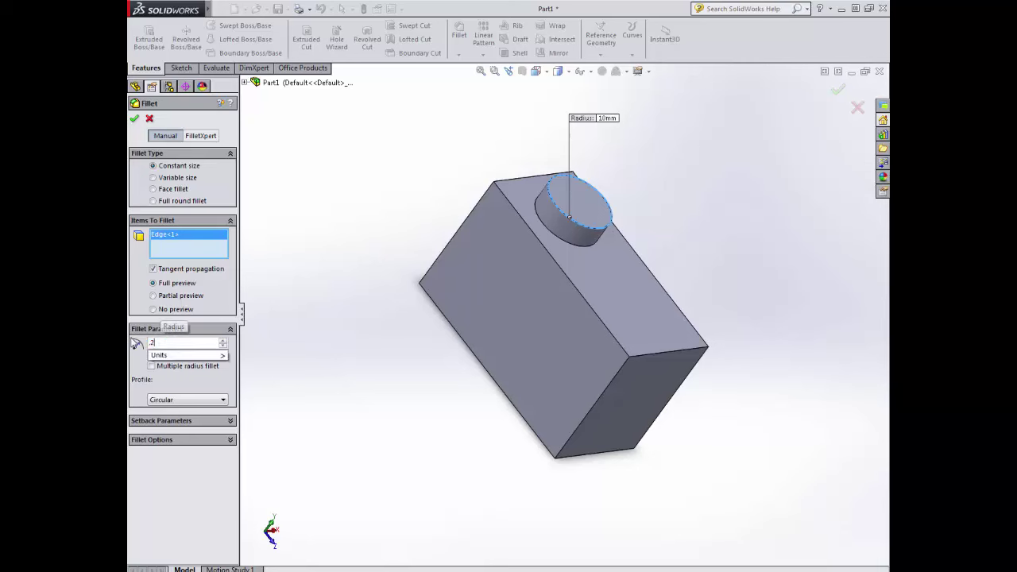
key("Return")
left_click(135, 121)
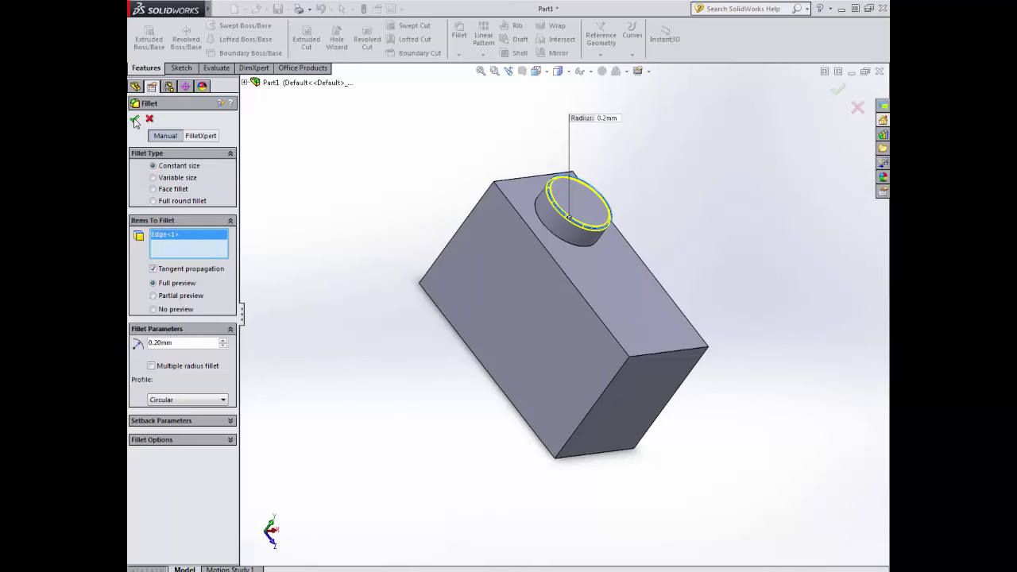
Step: Start a sketch on the stud's top face, viewed straight on, and place the sketch text "LEGO" starting on the stud
middle_click_drag(378, 265, 438, 266)
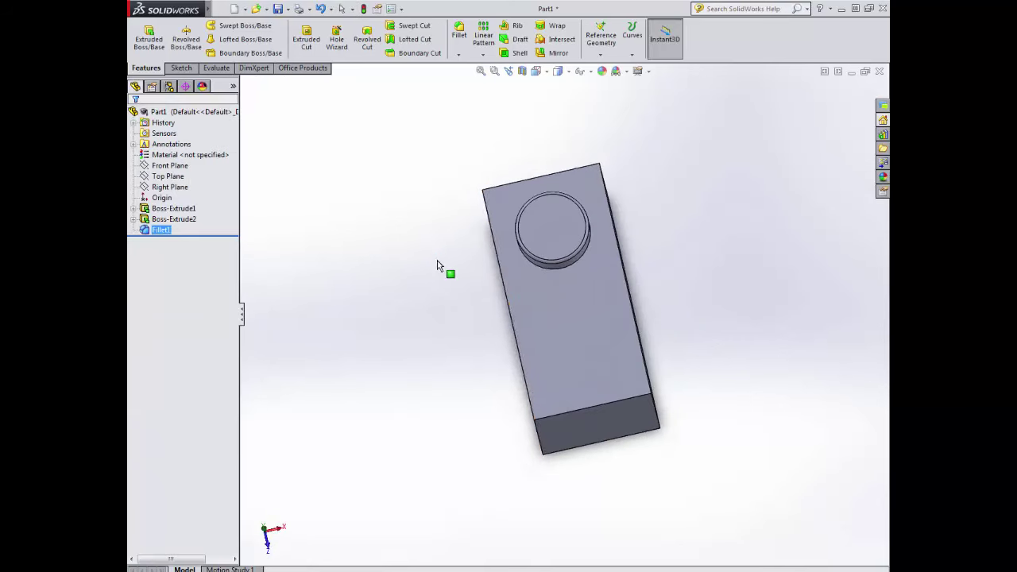
left_click(181, 67)
left_click(143, 34)
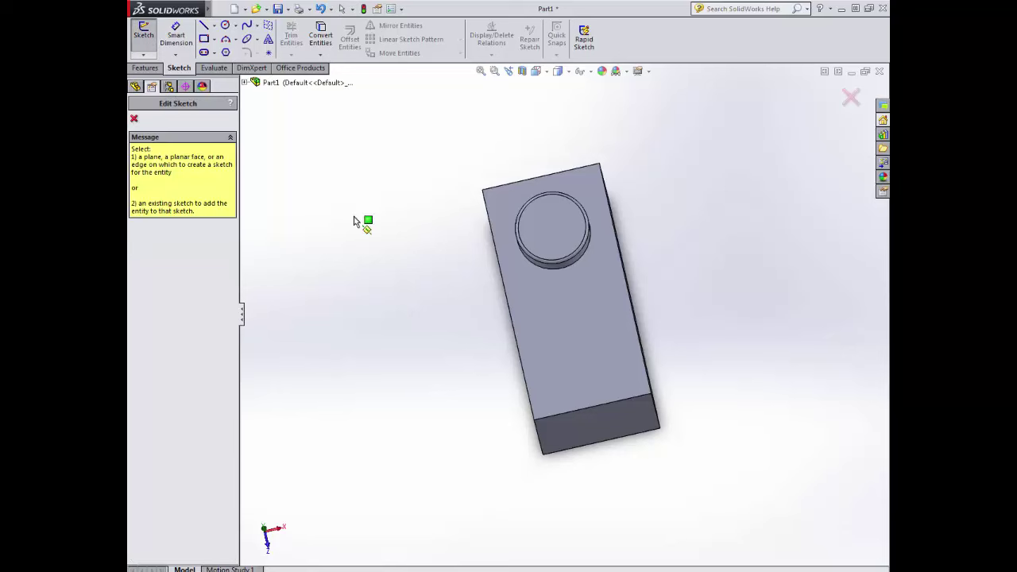
left_click(540, 229)
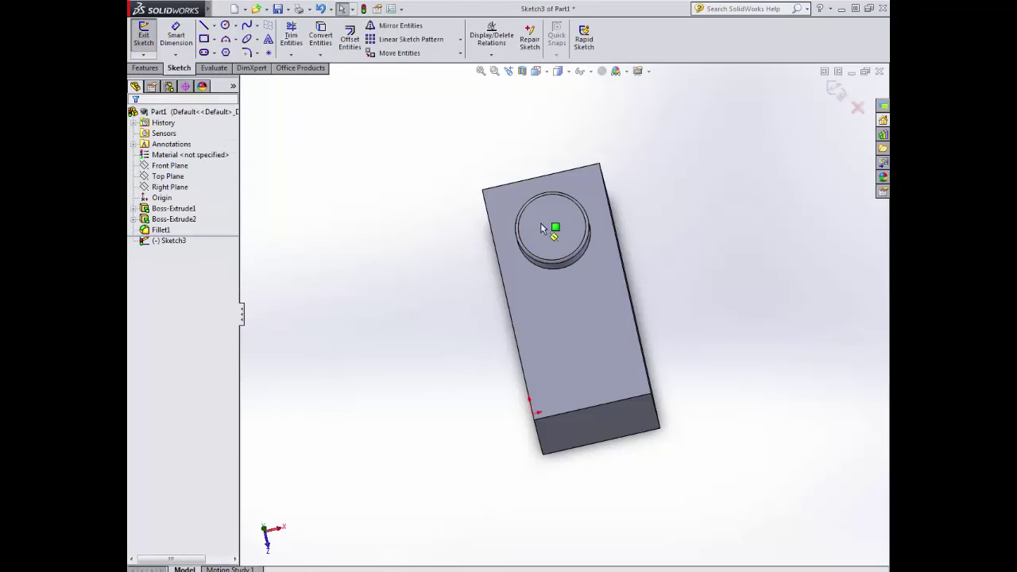
left_click(545, 73)
left_click(598, 132)
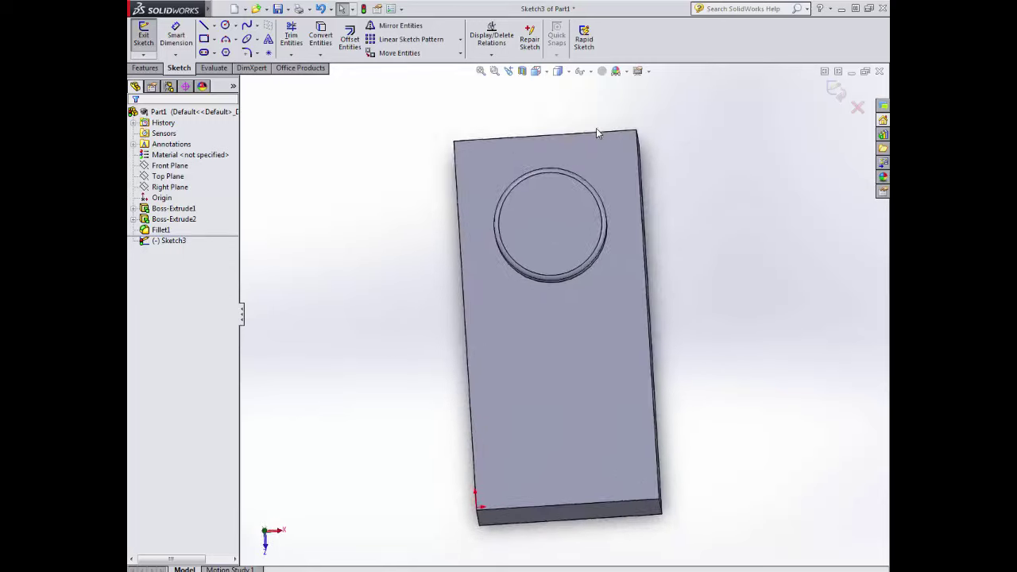
left_click(269, 43)
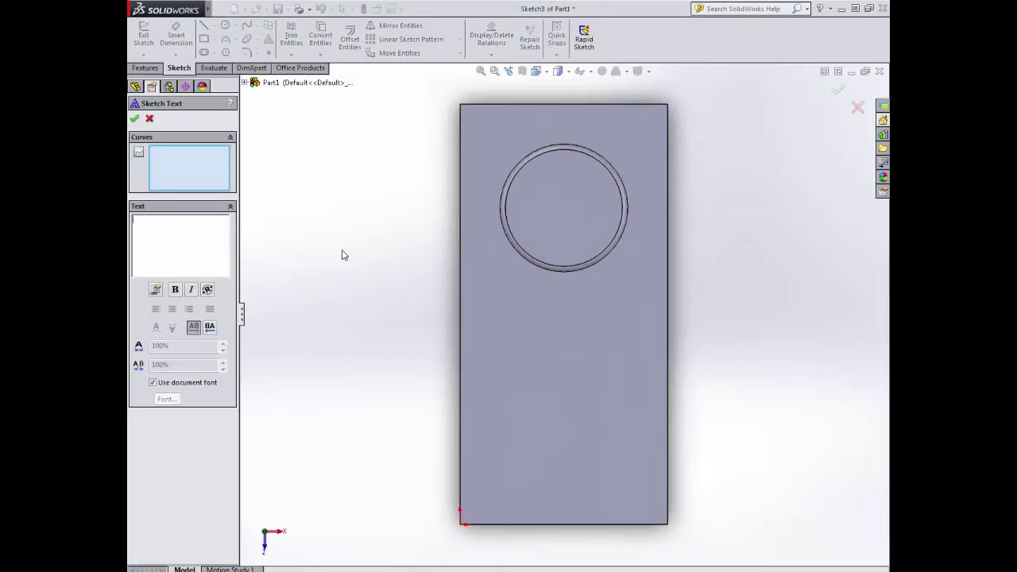
type("LEGO")
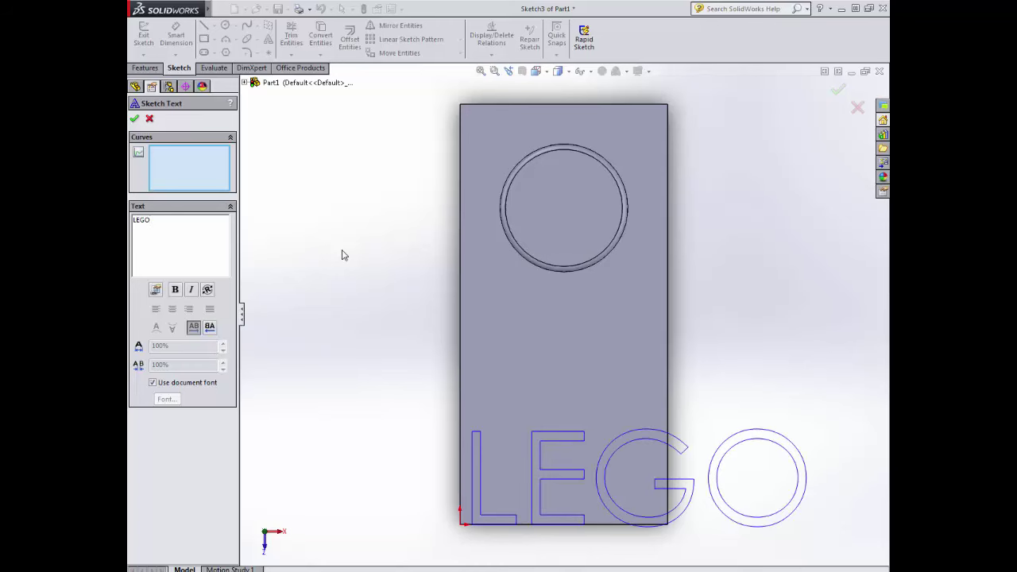
left_click(522, 228)
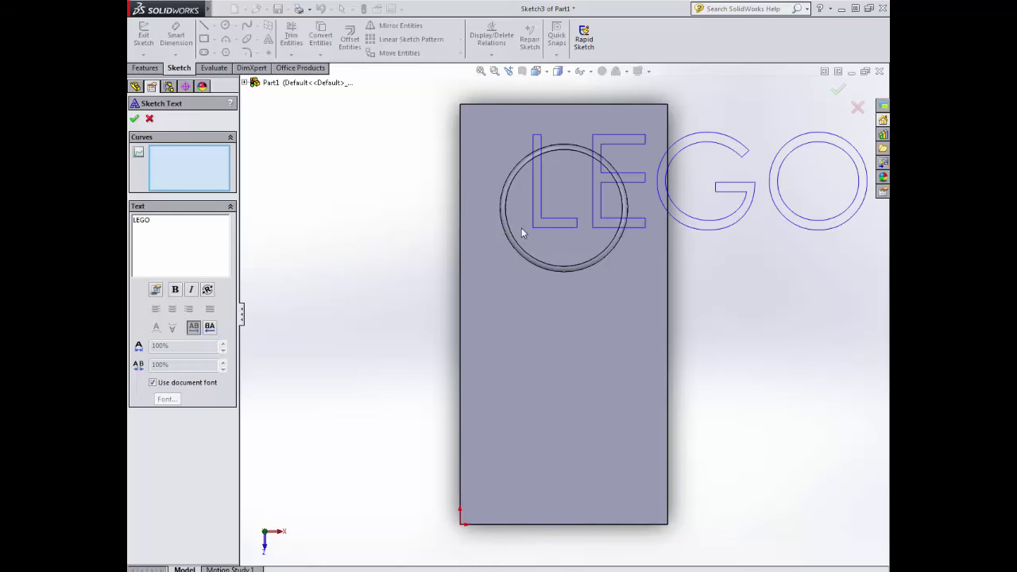
Step: Override the document font for the LEGO text and set its height to 4 points
left_click(153, 382)
left_click(167, 399)
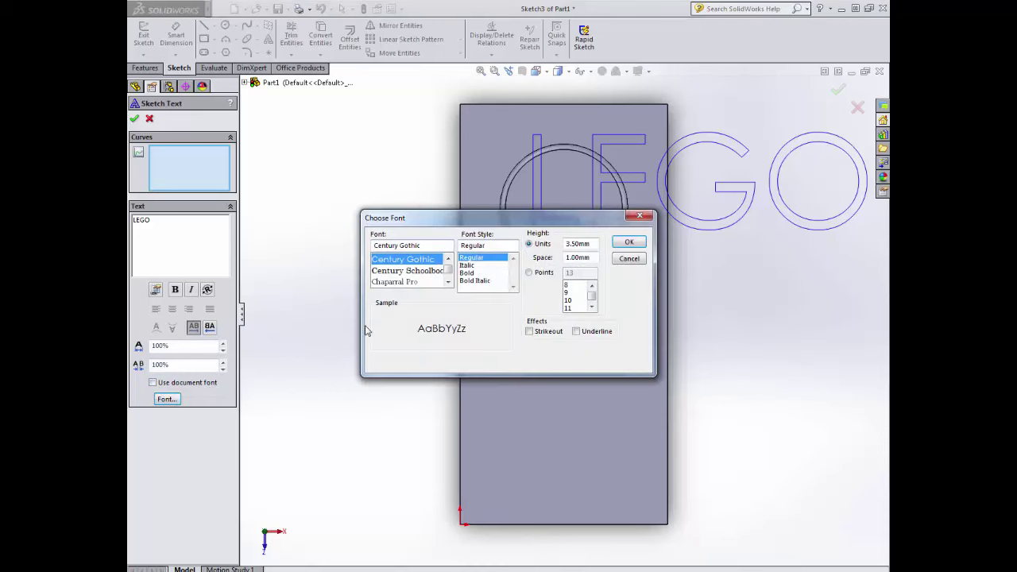
left_click(546, 274)
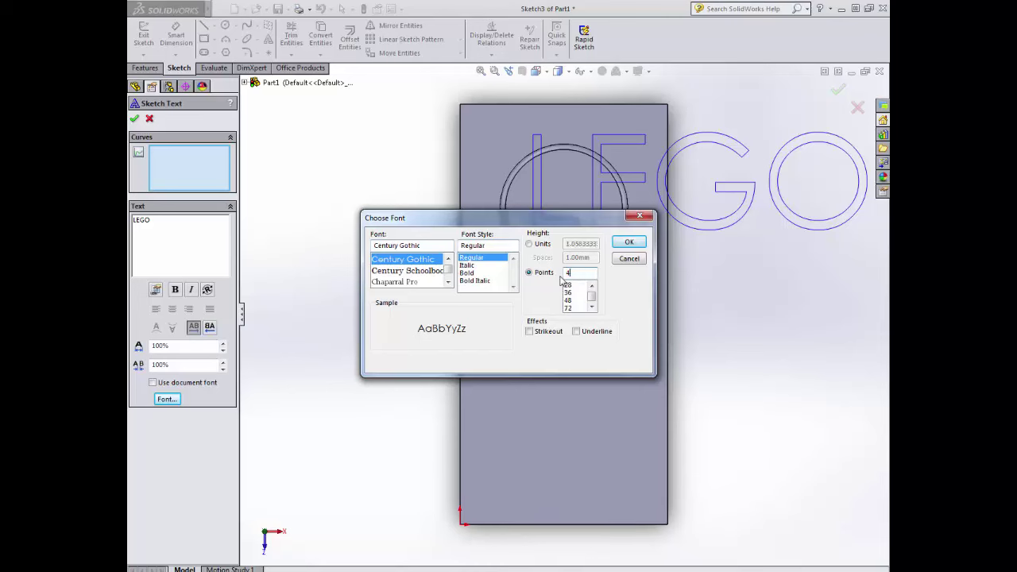
key("Return")
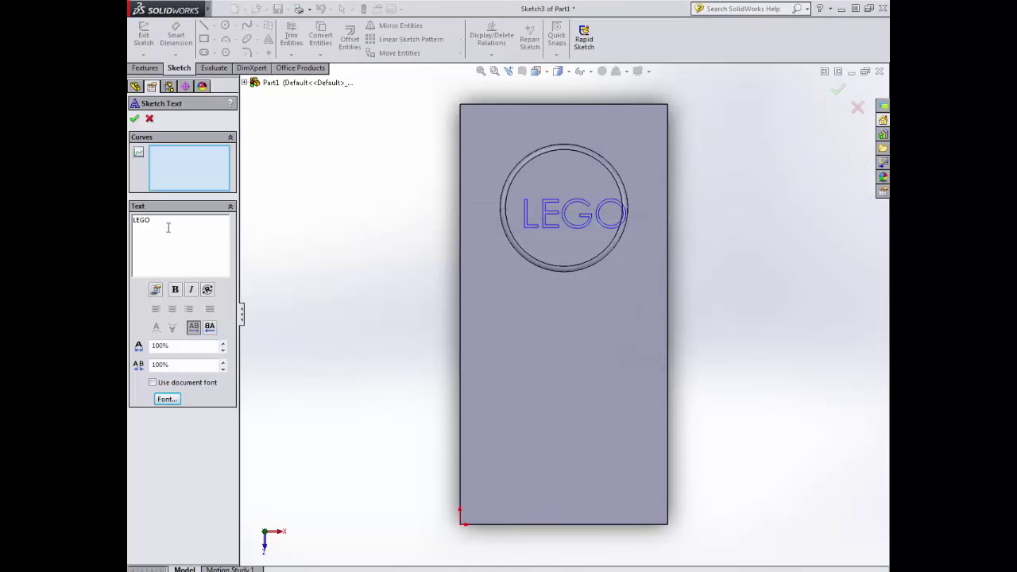
Step: Make the LEGO text italic and reposition it so that it fits within the stud's top face
left_click(191, 290)
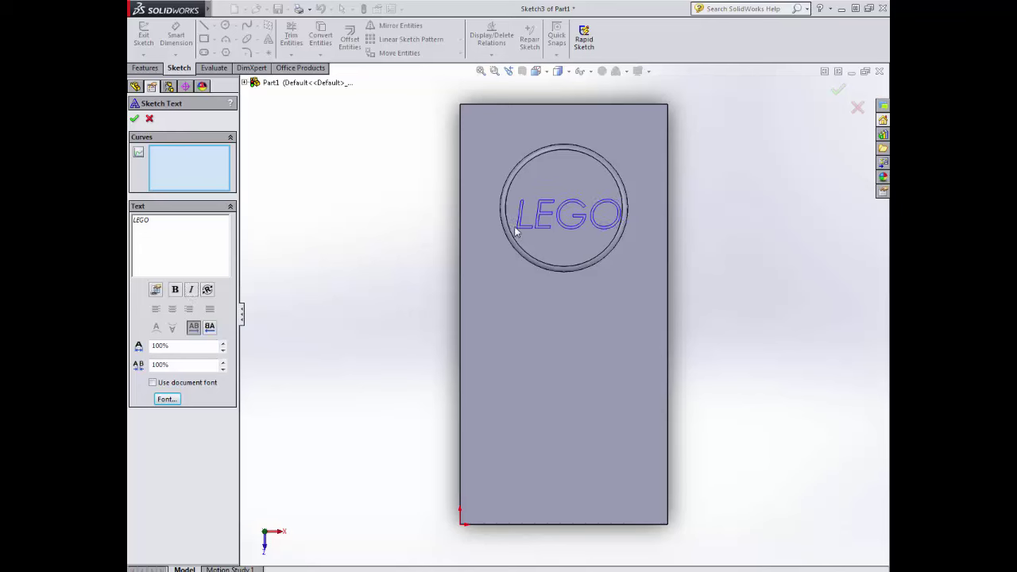
left_click_drag(514, 230, 512, 229)
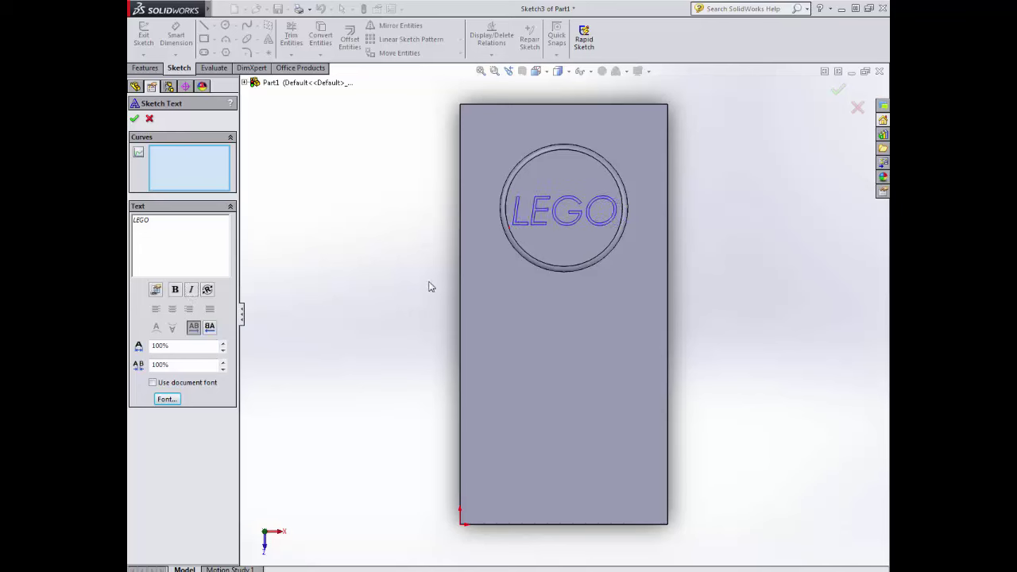
left_click(134, 118)
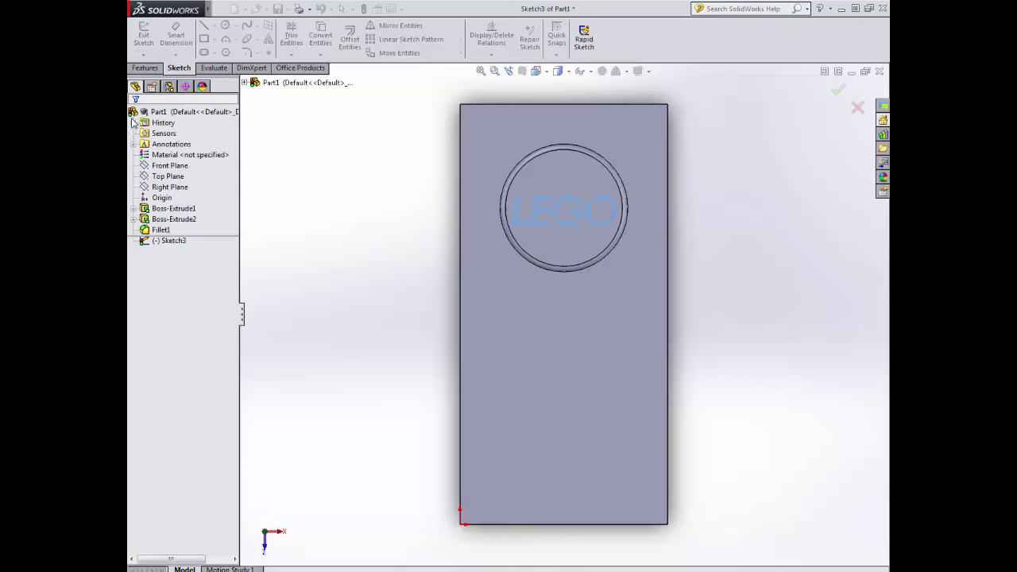
Step: Extrude the LEGO text sketch from the stud's top face as a blind boss 0.1 mm deep
middle_click_drag(330, 234, 332, 132)
left_click(146, 69)
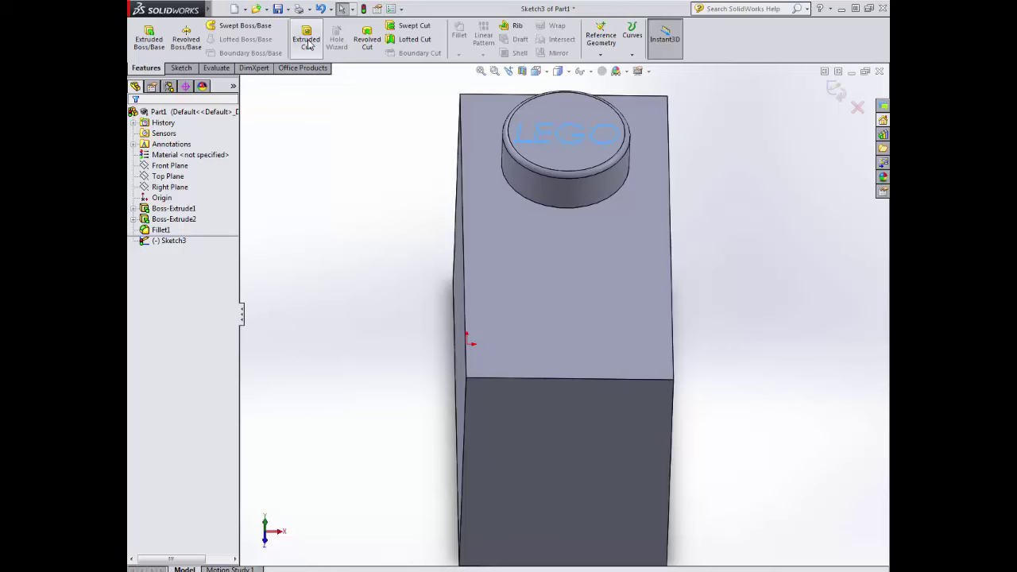
left_click(147, 38)
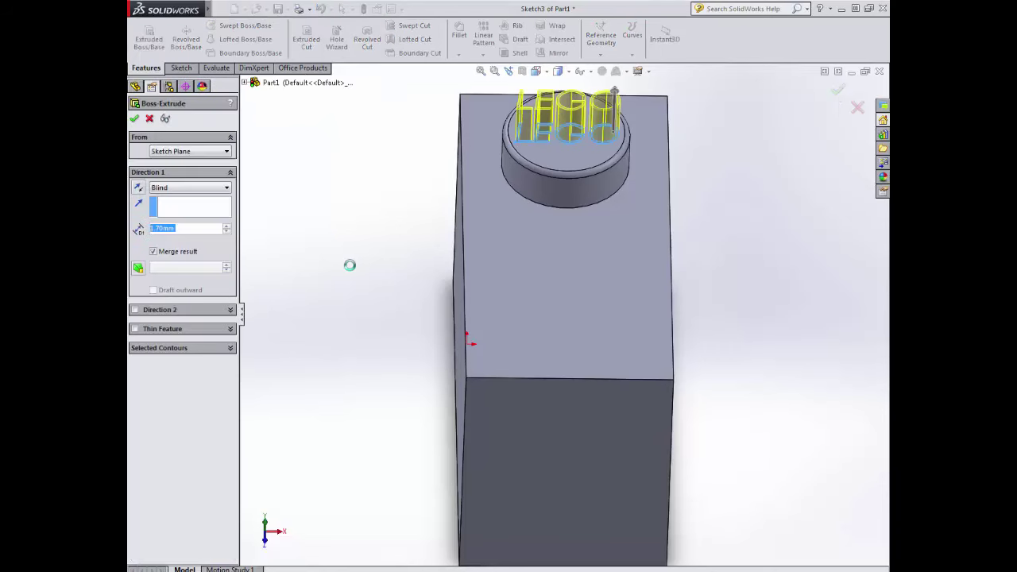
type(".1")
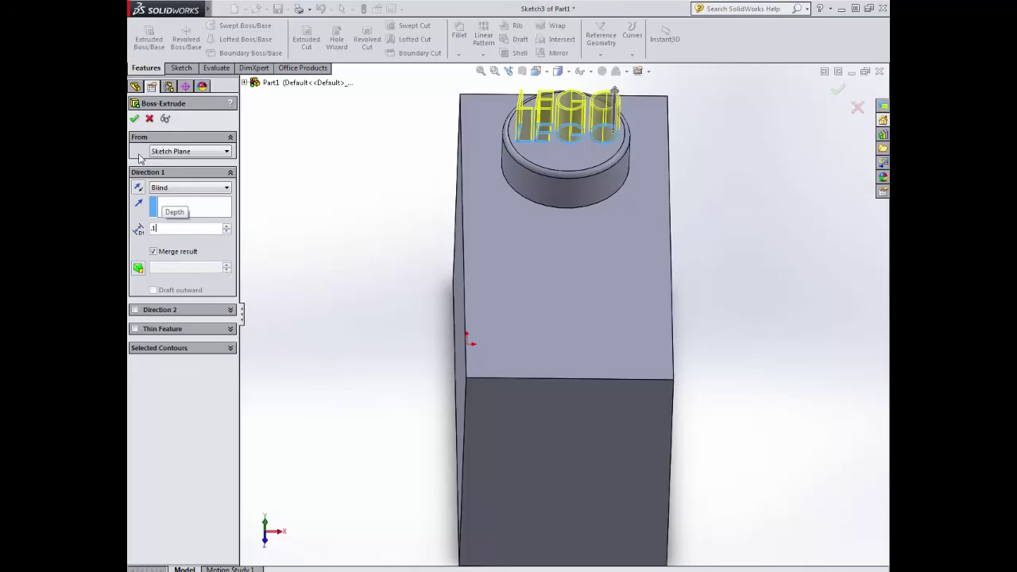
left_click(134, 118)
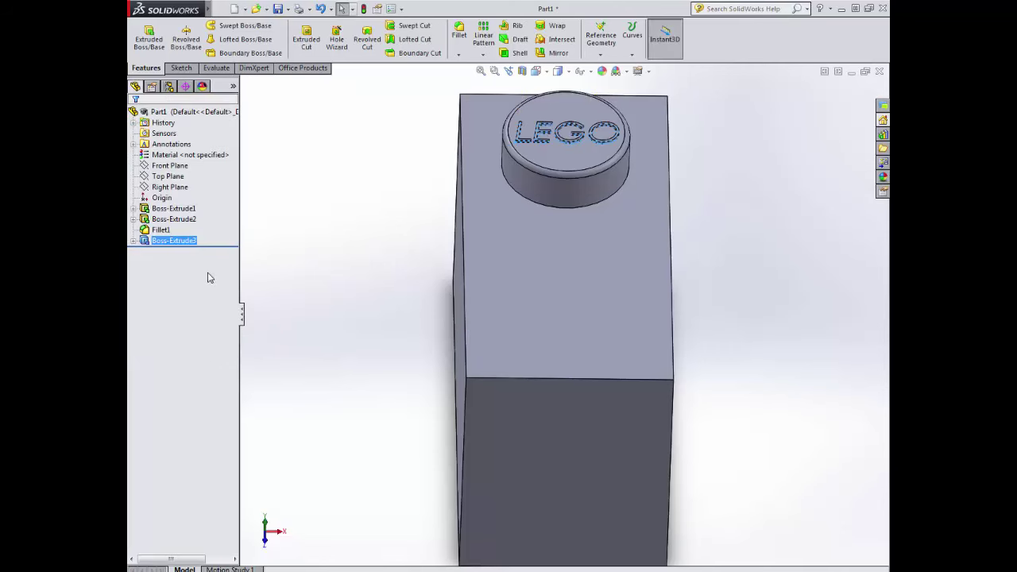
Step: Start a chamfer on the block's short top edge farthest from the stud, defined by two distances
mouse_move(332, 215)
middle_mouse_down()
mouse_move(397, 236)
mouse_move(342, 222)
middle_mouse_up()
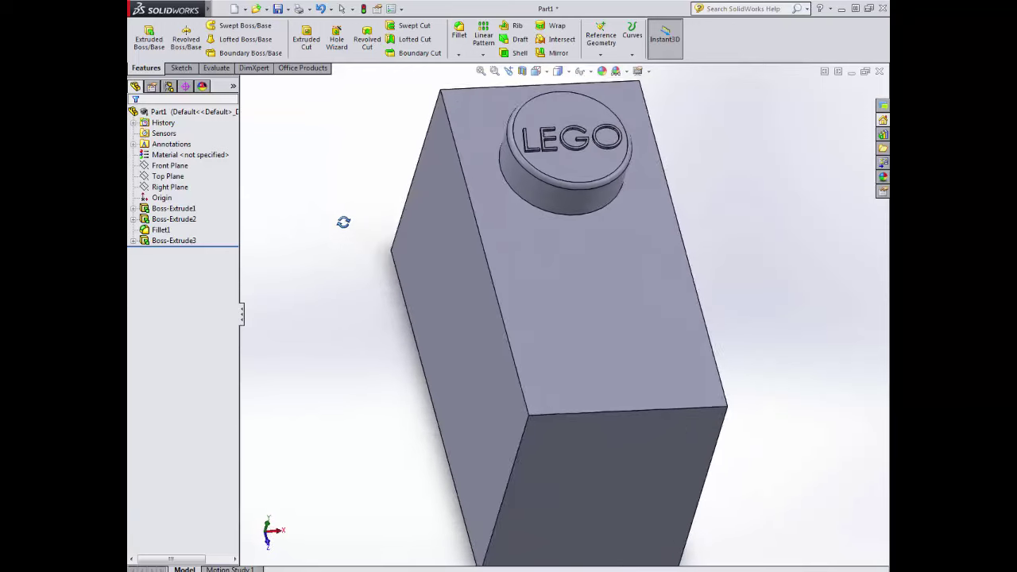
middle_click_drag(374, 283, 336, 306)
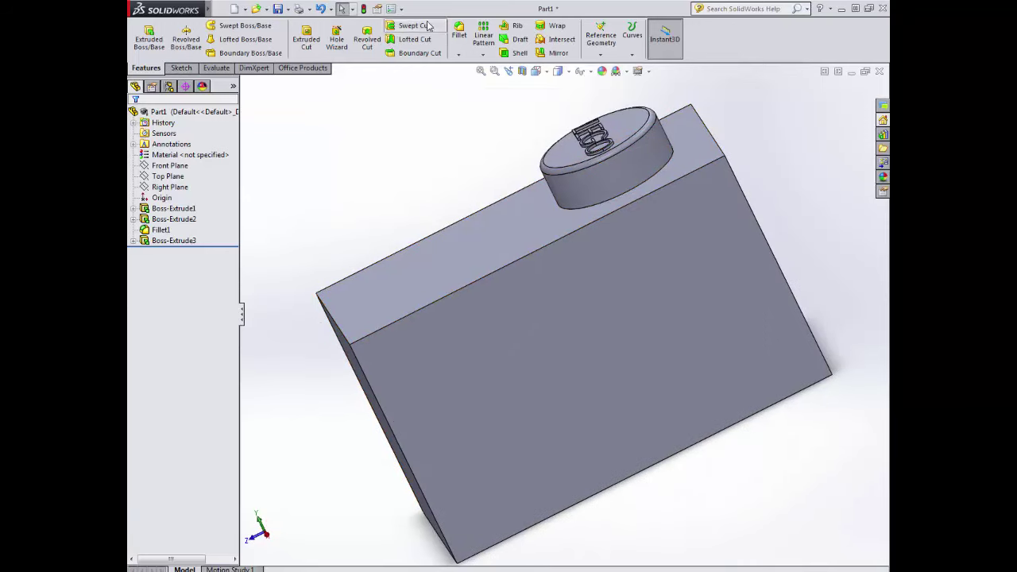
left_click(459, 54)
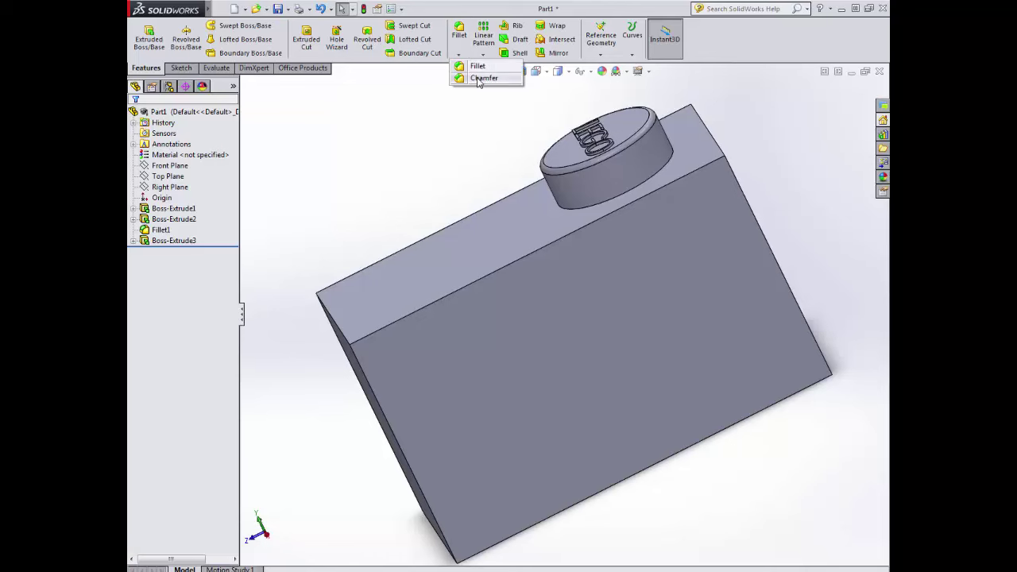
left_click(476, 78)
middle_click_drag(356, 236, 382, 301)
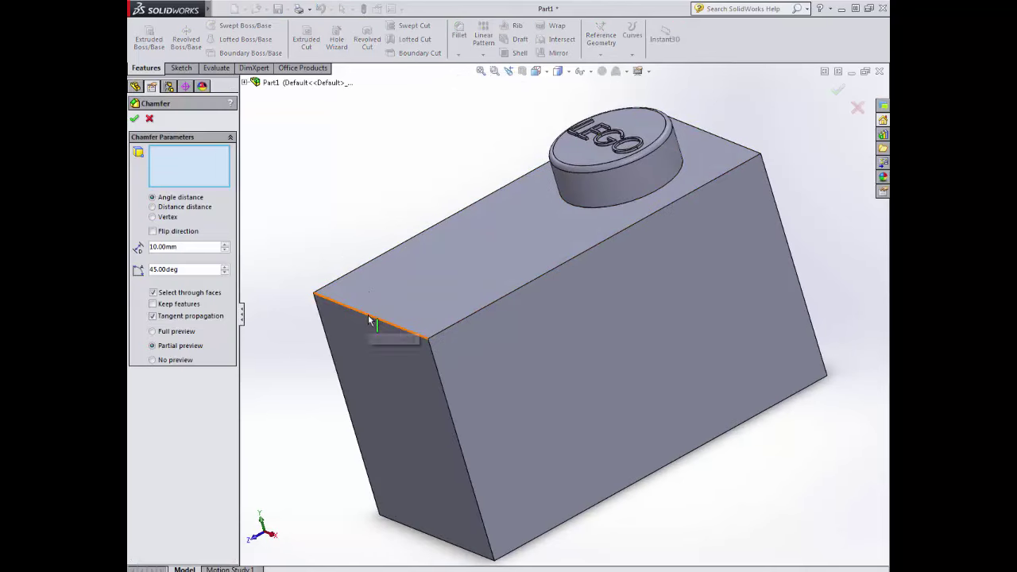
left_click(370, 317)
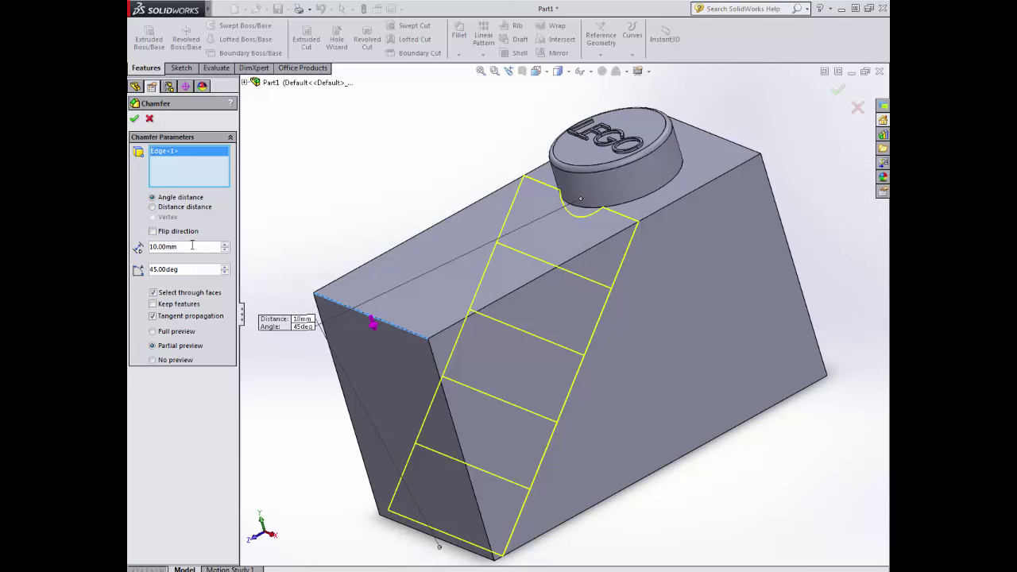
left_click(153, 207)
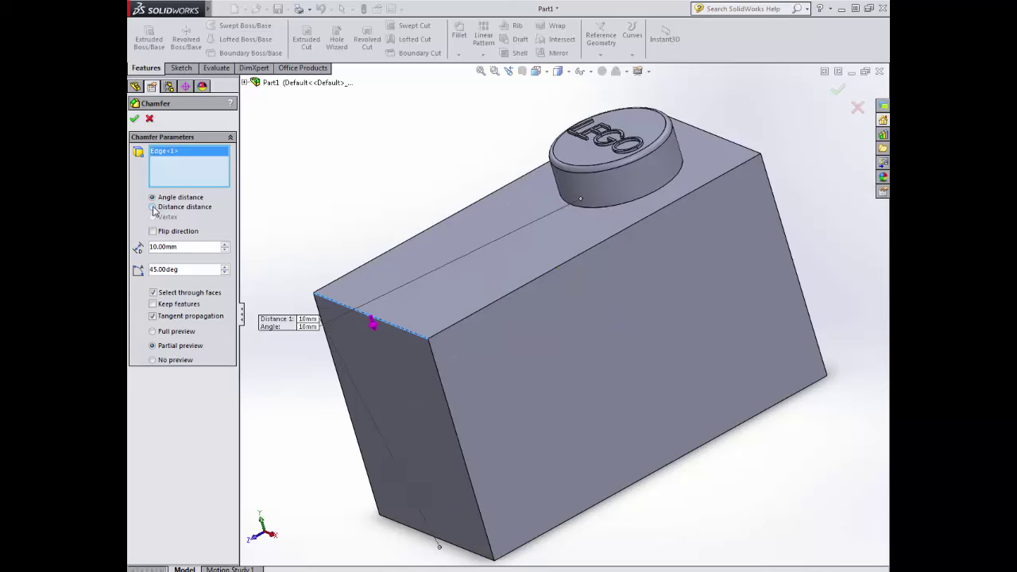
double_click(194, 247)
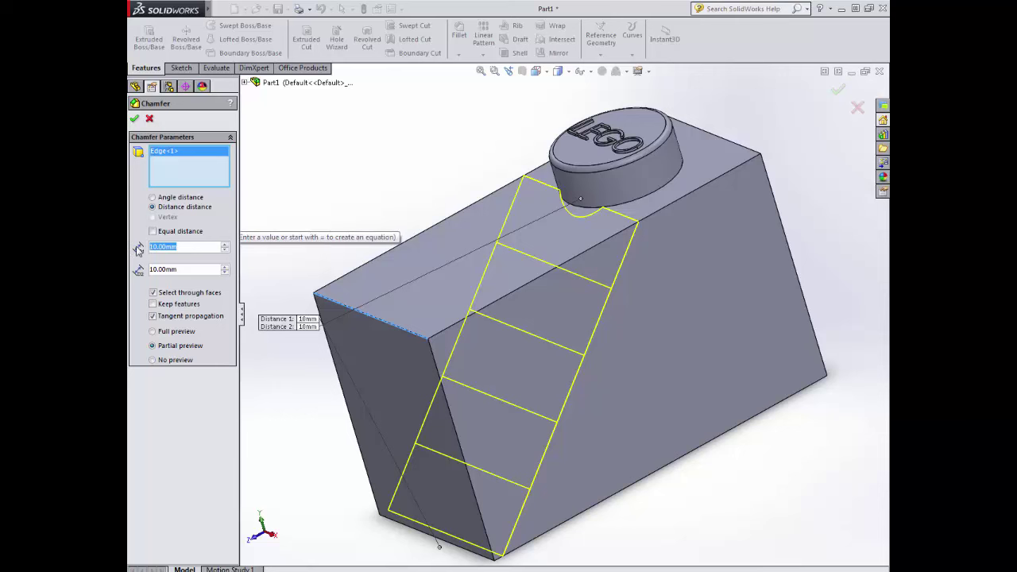
middle_click_drag(301, 304, 268, 319)
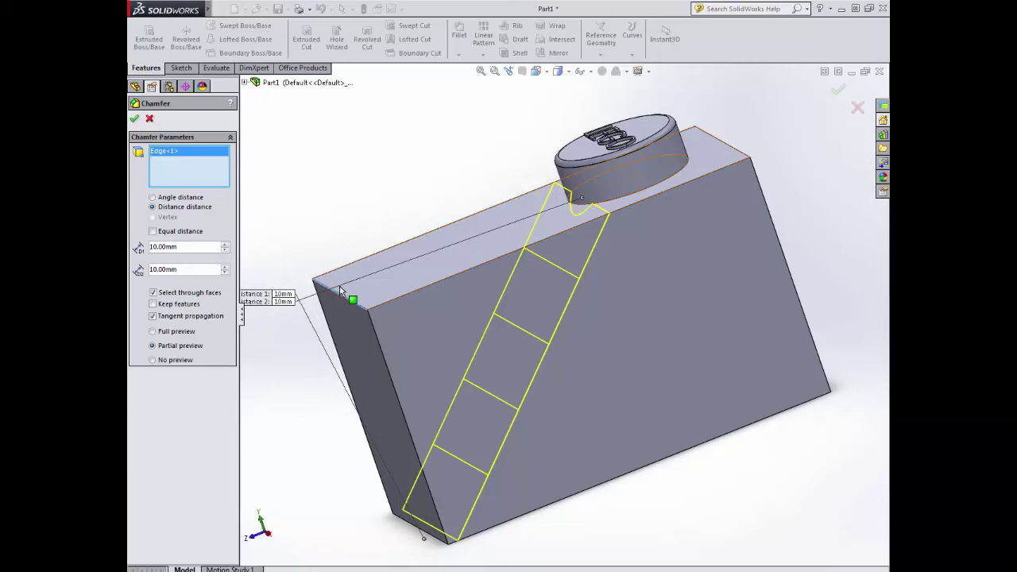
Step: Set the chamfer's first distance to 7.5 mm and second distance to 8 mm, and apply it
left_click(167, 269)
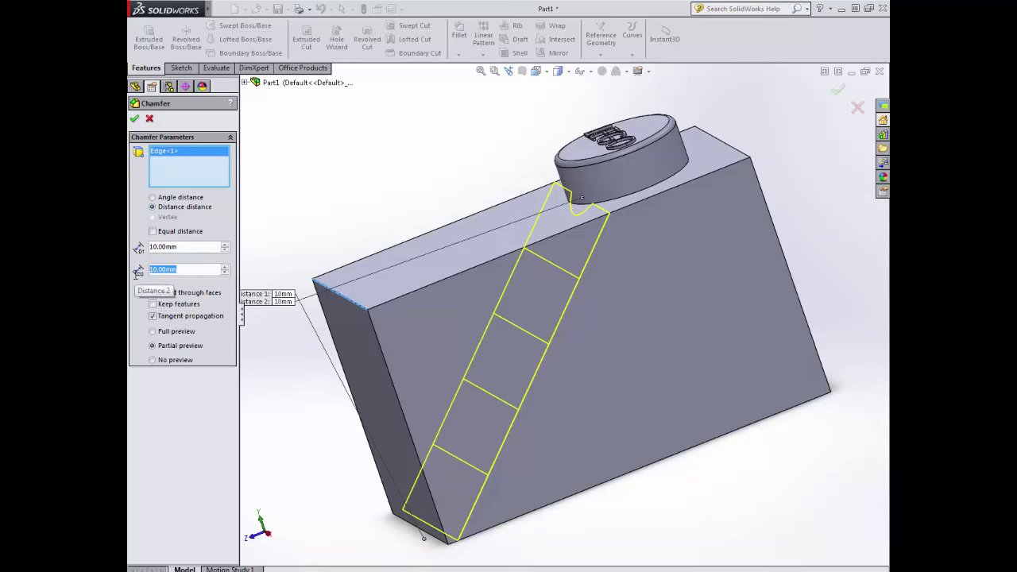
type("7.5")
key("Return")
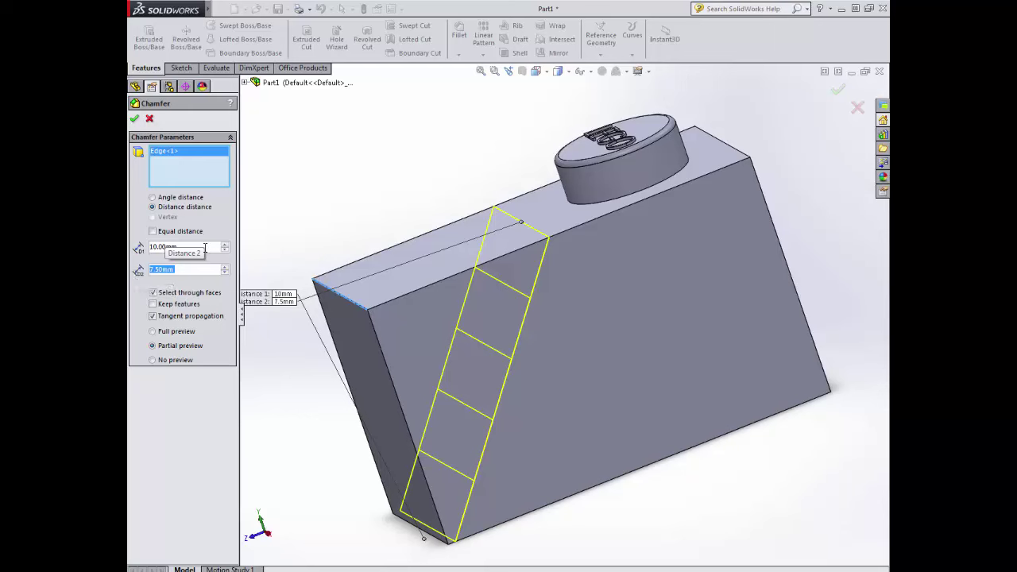
left_click_drag(205, 248, 129, 247)
type("7.5")
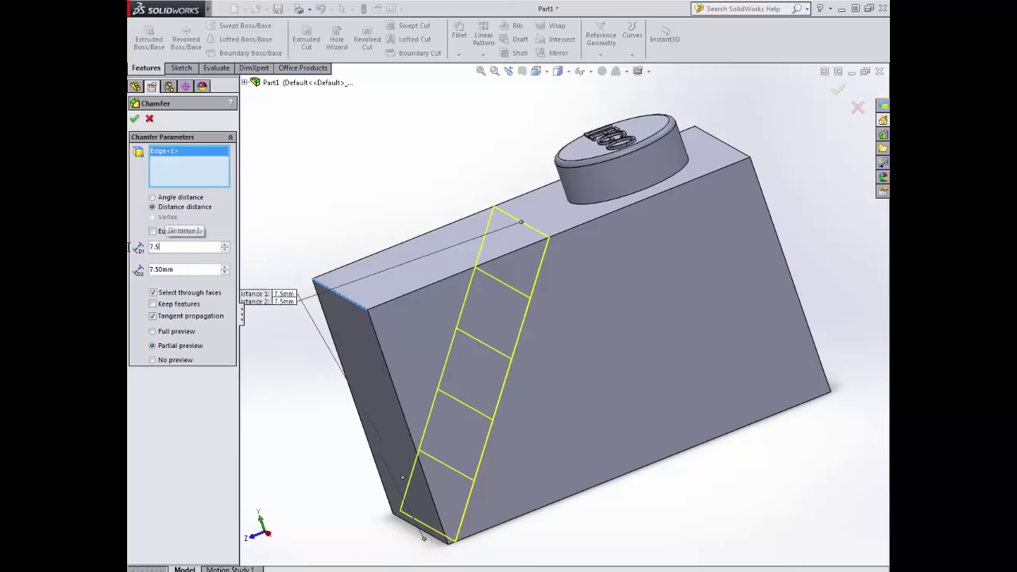
key("Return")
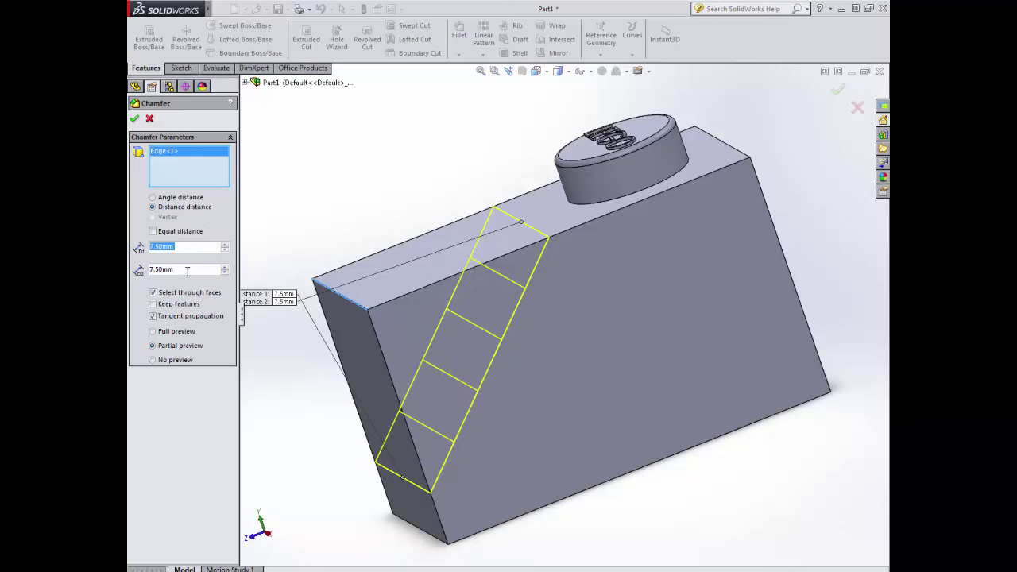
left_click_drag(188, 271, 132, 271)
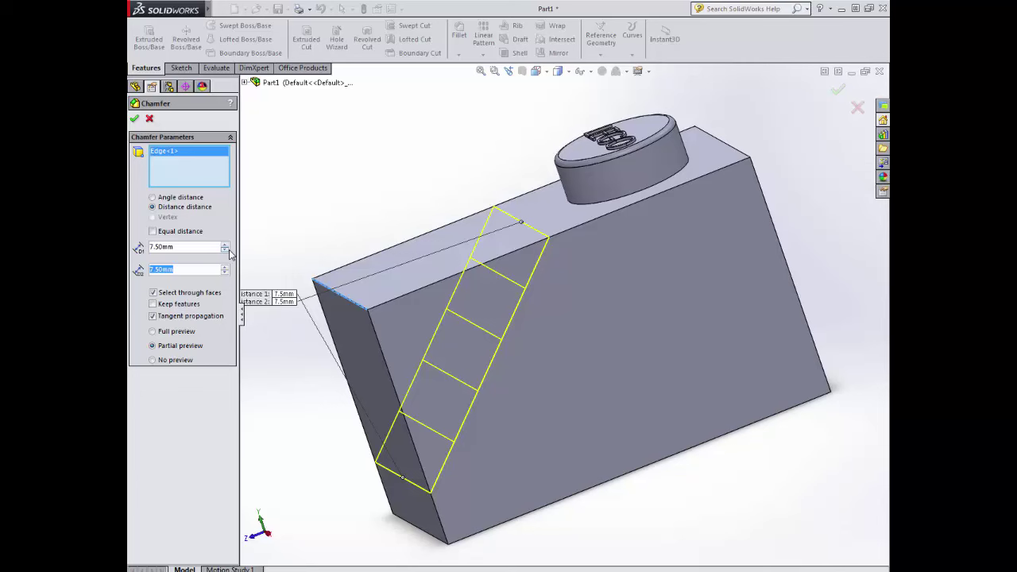
type("8")
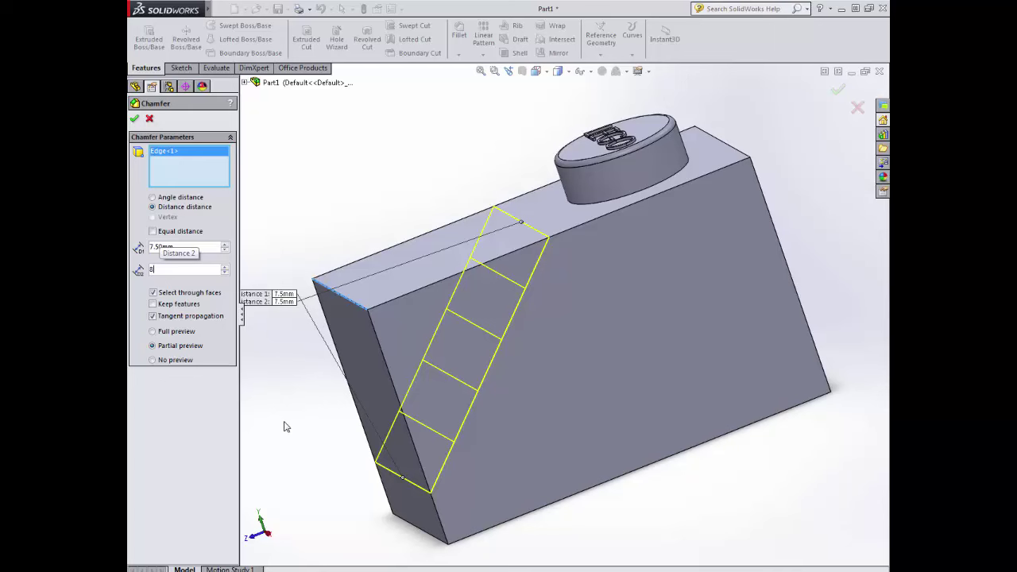
key("Return")
mouse_move(291, 429)
middle_mouse_down()
mouse_move(268, 411)
mouse_move(292, 422)
middle_mouse_up()
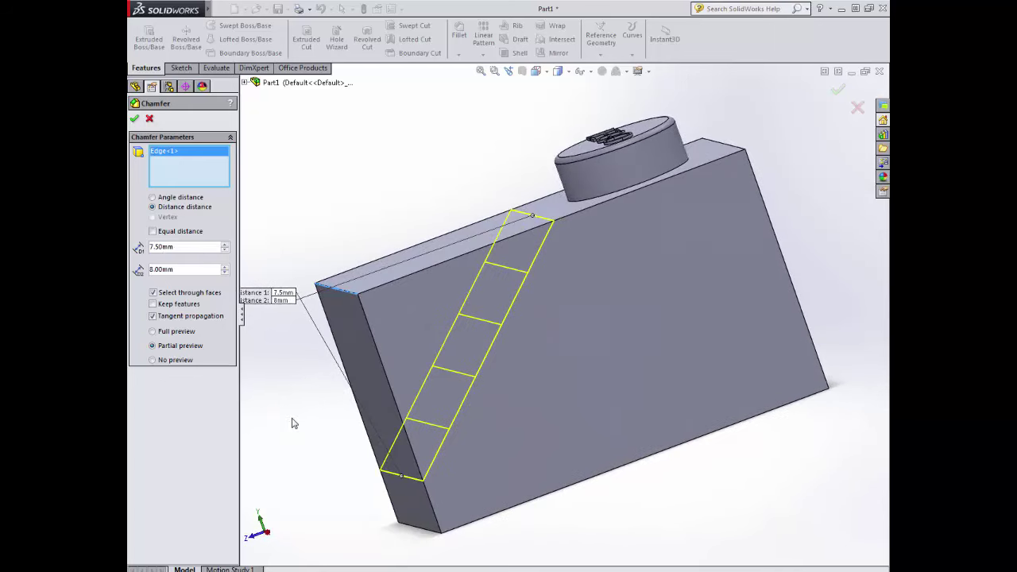
left_click(135, 120)
left_click(363, 316)
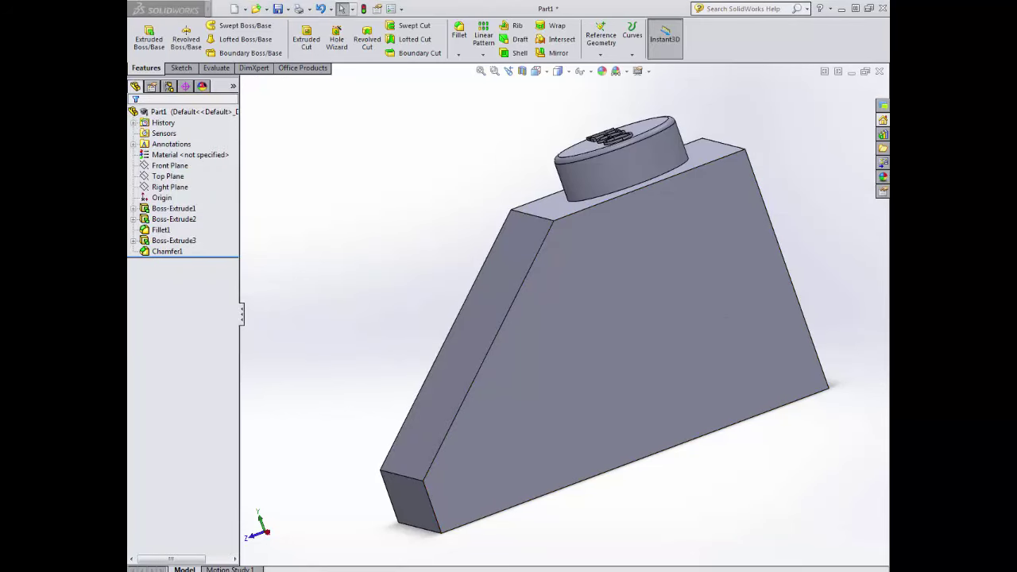
Step: Try to shell the part 1.5 mm thick with its bottom face removed
middle_click_drag(686, 491, 689, 385)
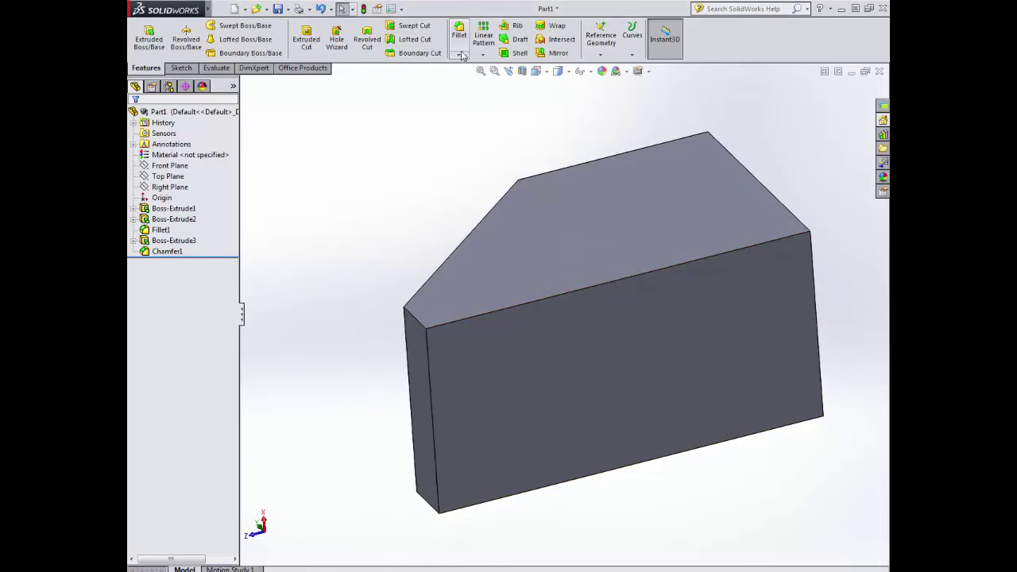
left_click(517, 53)
left_click(651, 347)
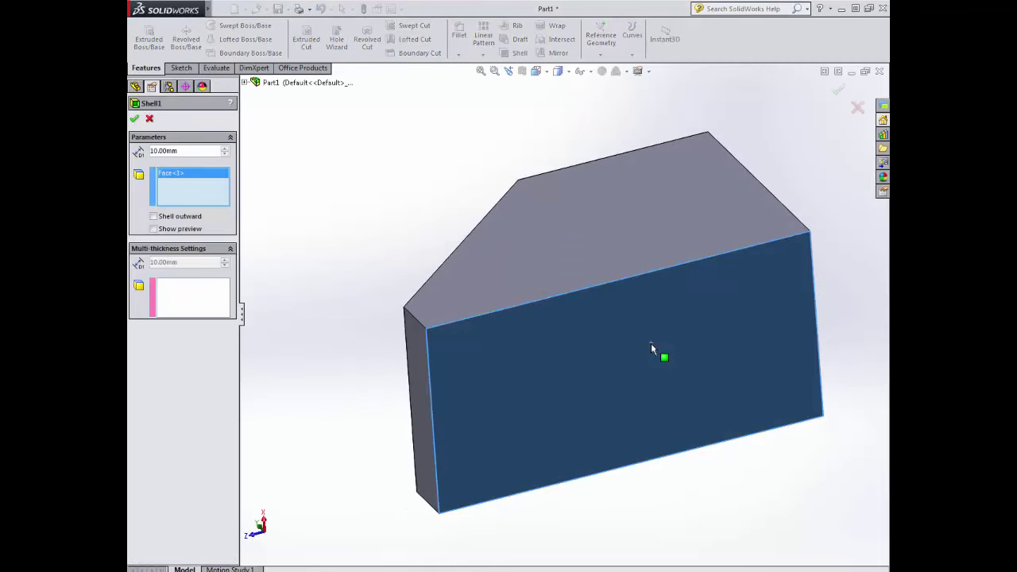
double_click(180, 150)
type("1.5")
left_click(135, 119)
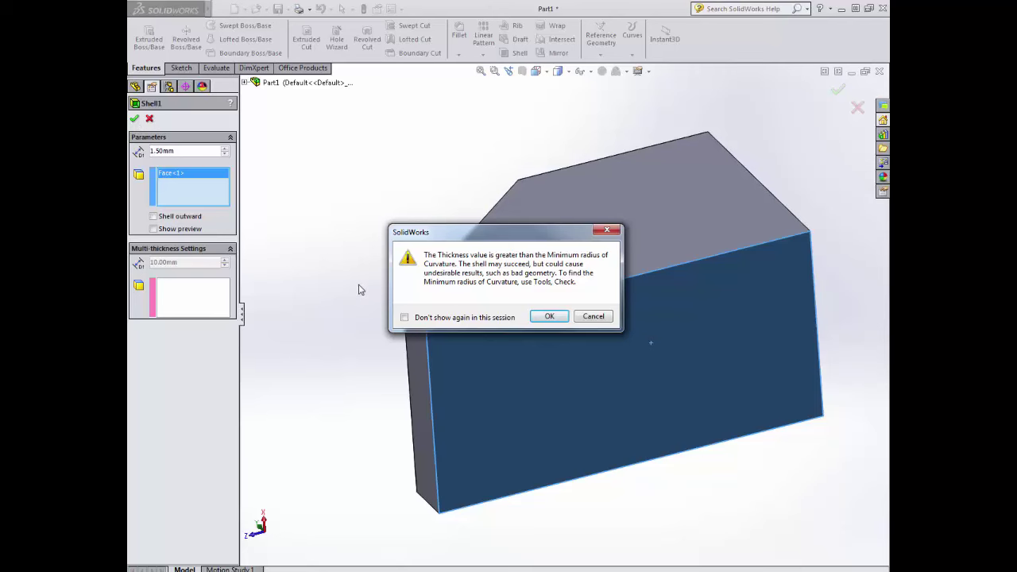
left_click(592, 316)
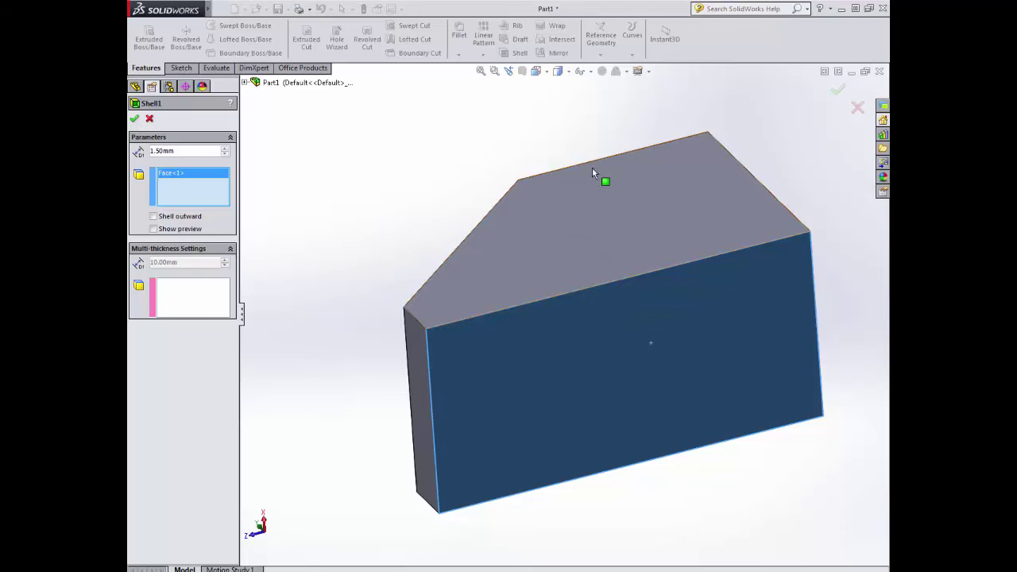
middle_click_drag(595, 170, 658, 205)
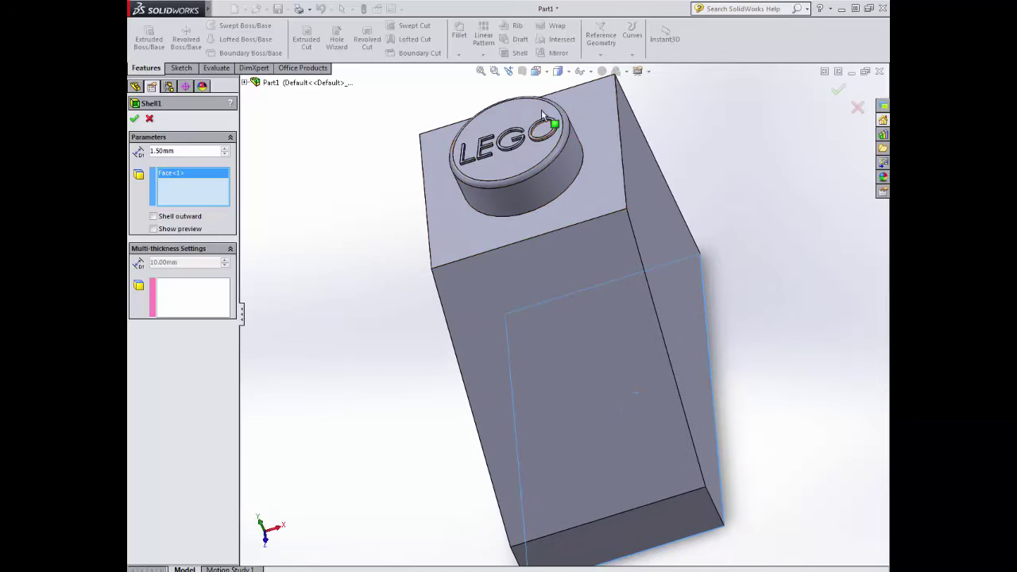
left_click(149, 119)
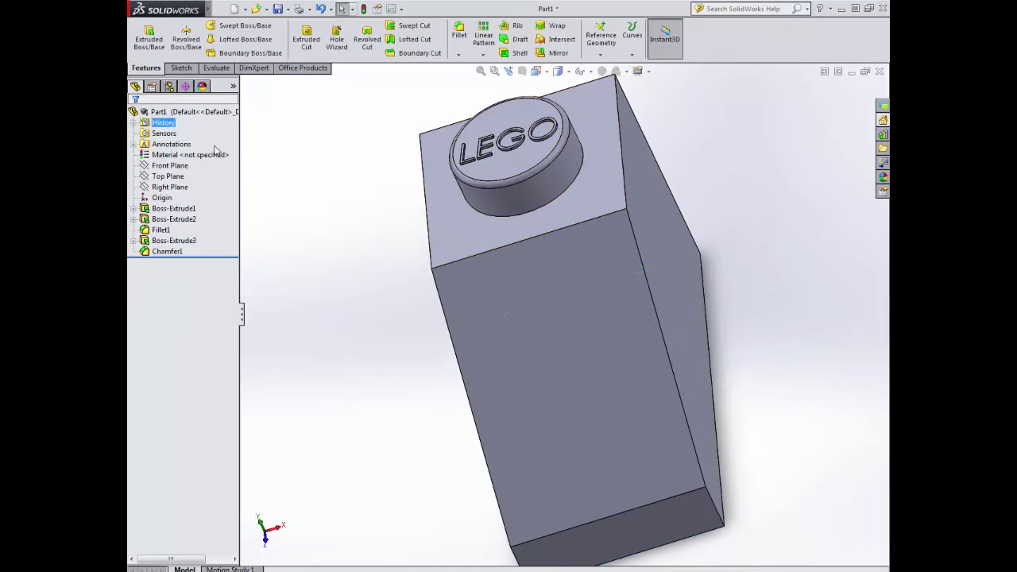
Step: Reorder the LEGO text extrusion to follow the chamfer, and roll the model back to just before that extrusion
left_click(173, 241)
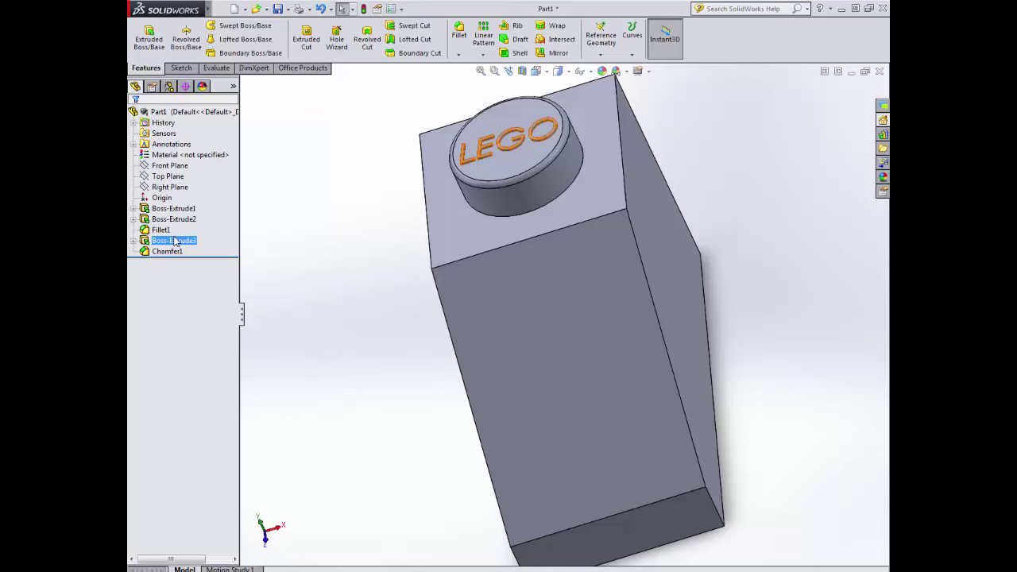
left_click(198, 253, "ctrl")
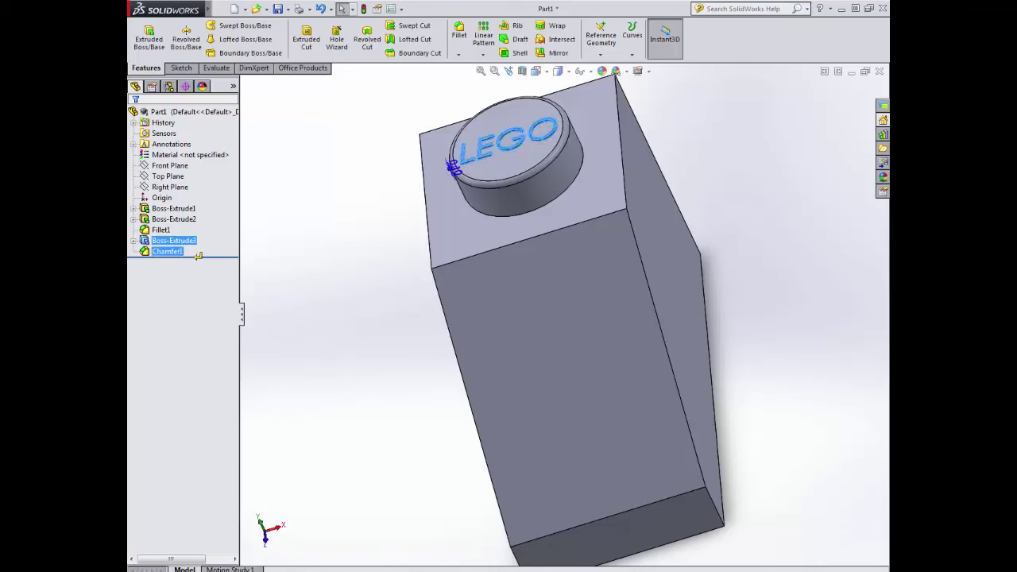
left_click_drag(198, 255, 198, 256)
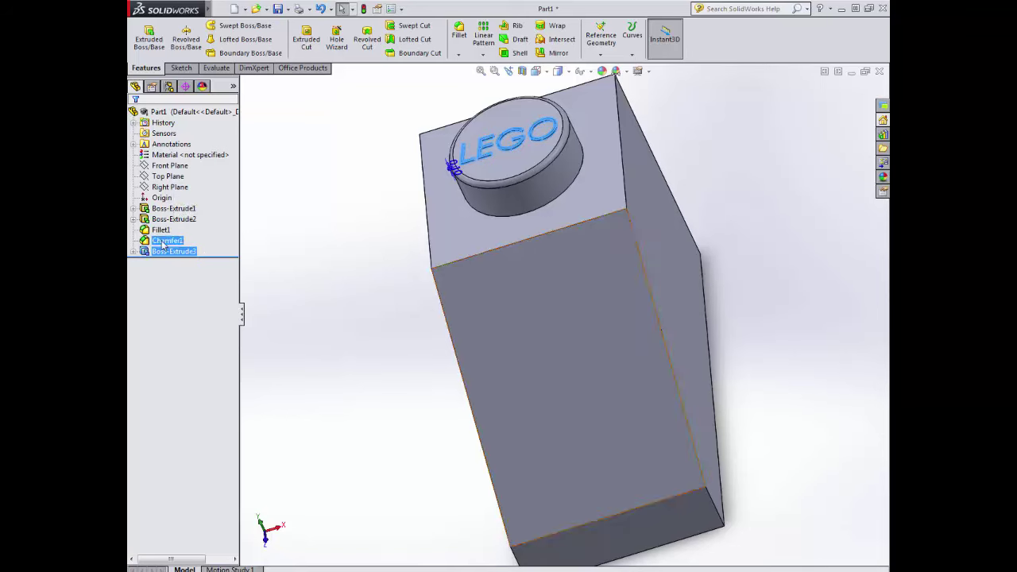
left_click(193, 251)
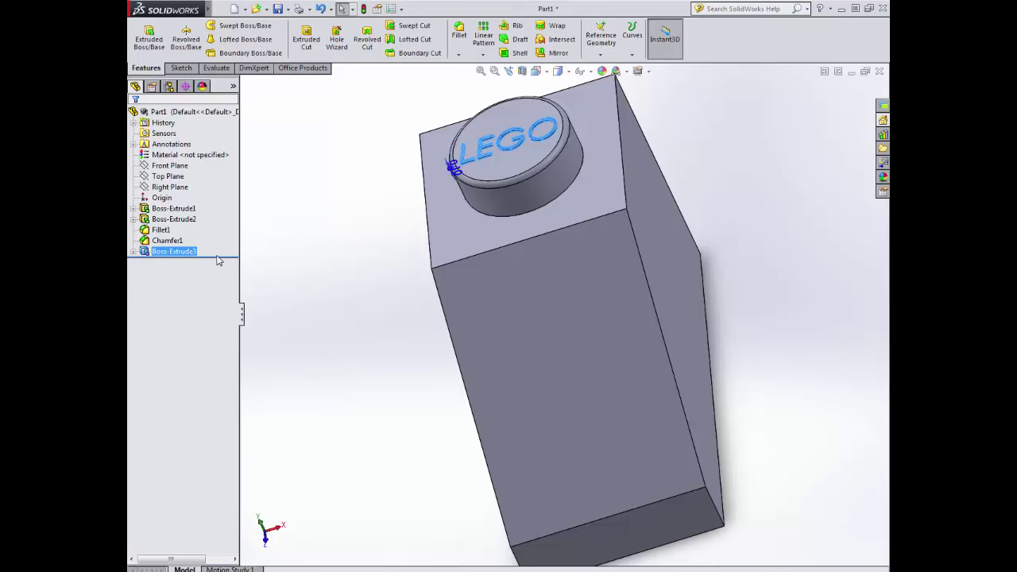
left_click_drag(219, 258, 222, 245)
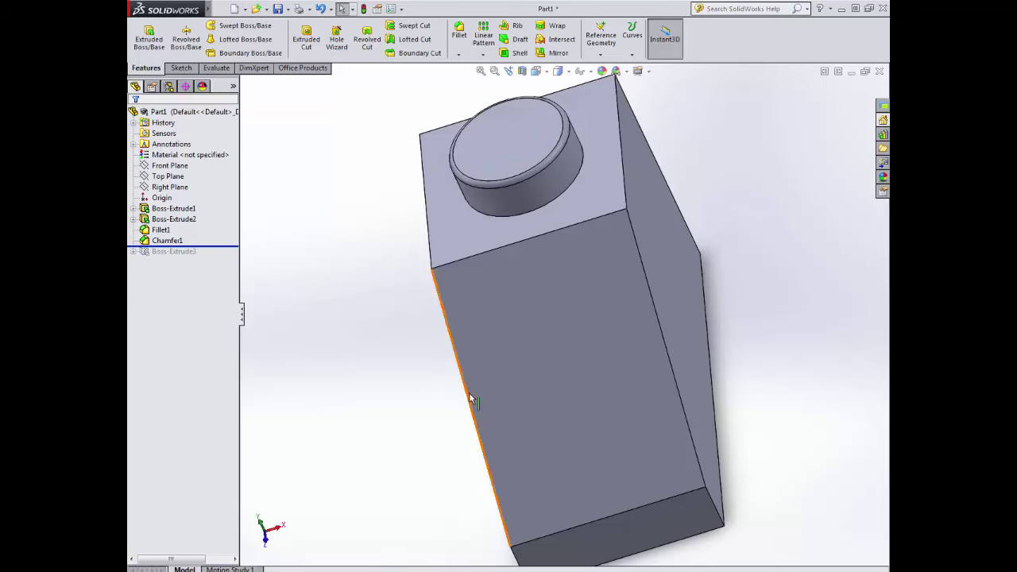
Step: Shell the part 1.5 mm thick with its bottom face removed, and roll the model forward past the LEGO text extrusion
middle_click_drag(470, 399, 541, 260)
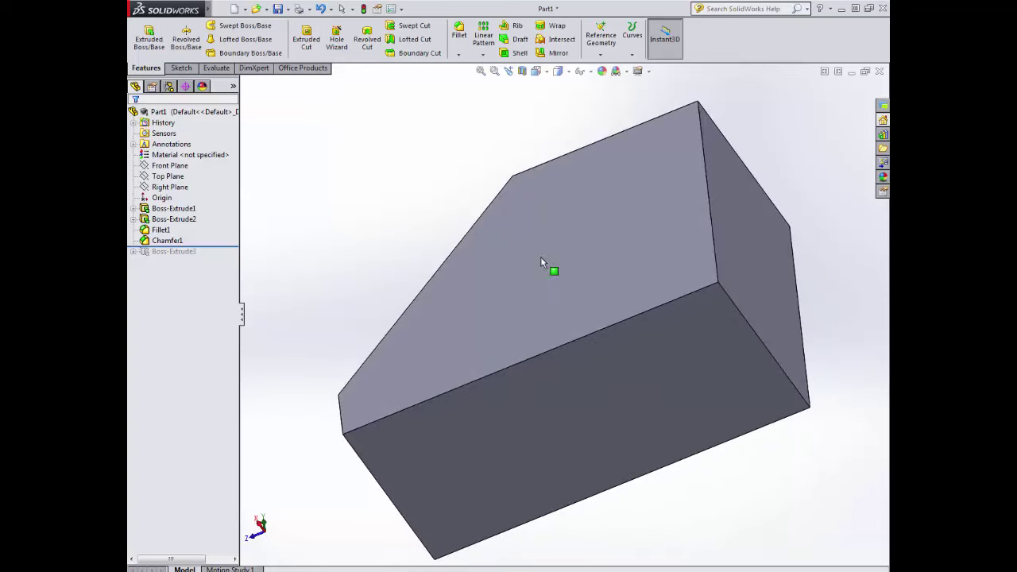
left_click(506, 54)
left_click(614, 371)
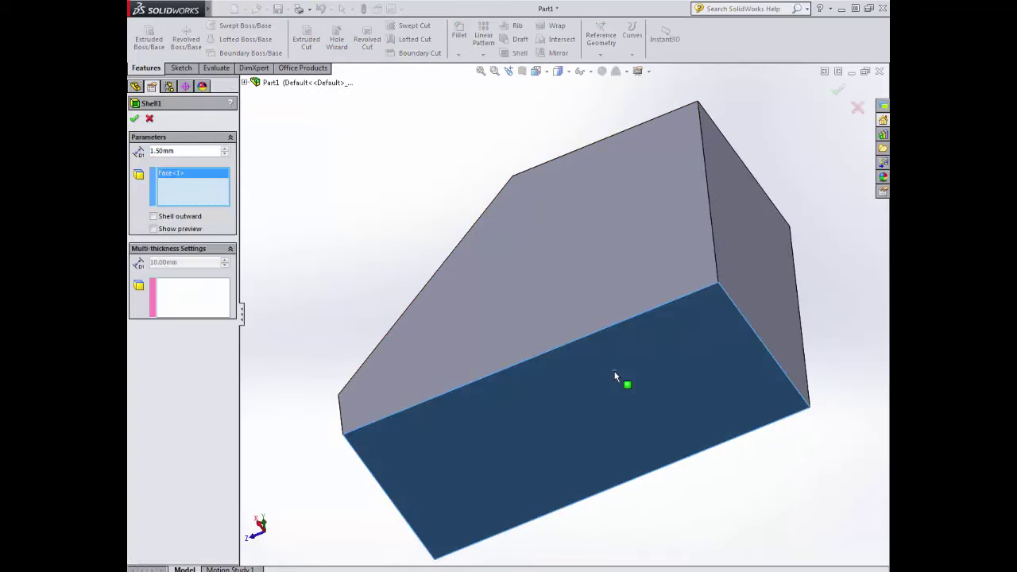
left_click(135, 119)
middle_click_drag(418, 262, 588, 333)
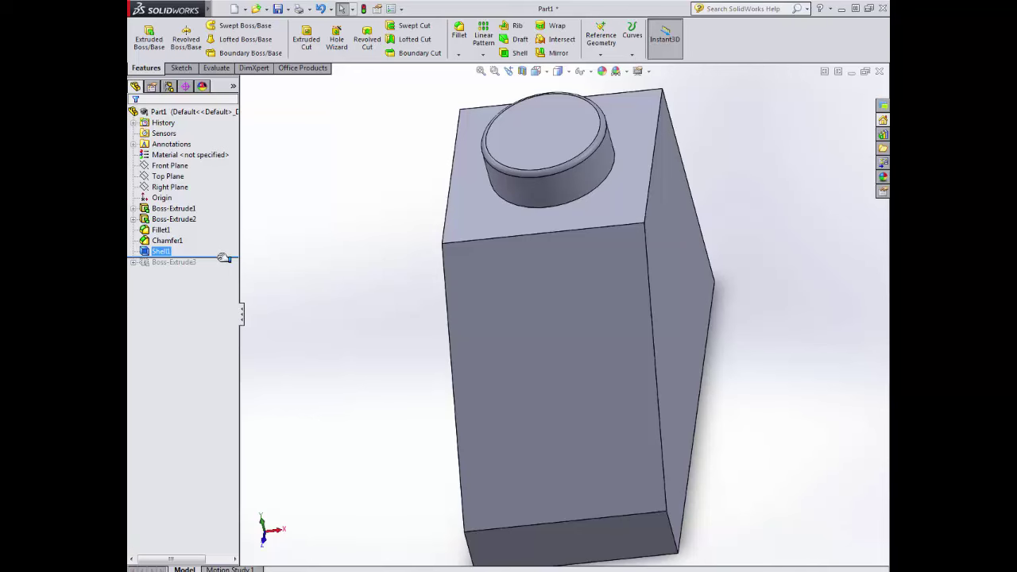
left_click_drag(224, 258, 224, 267)
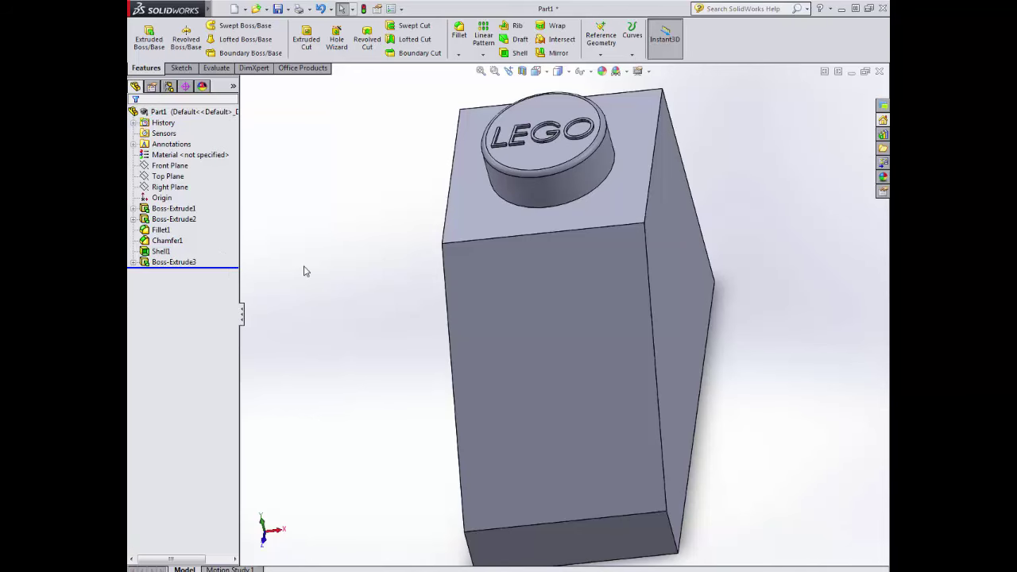
Step: Start a sketch on the bottom rim face of the hollowed block and view it from the bottom
mouse_move(404, 265)
middle_mouse_down()
mouse_move(452, 233)
mouse_move(397, 254)
mouse_move(345, 323)
mouse_move(376, 217)
mouse_move(302, 166)
middle_mouse_up()
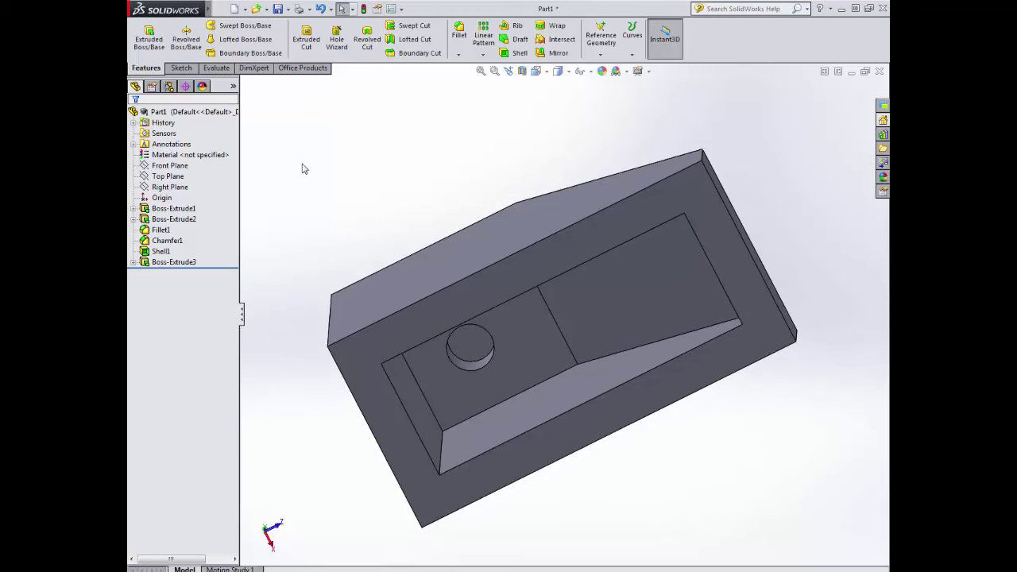
left_click(181, 68)
left_click(143, 34)
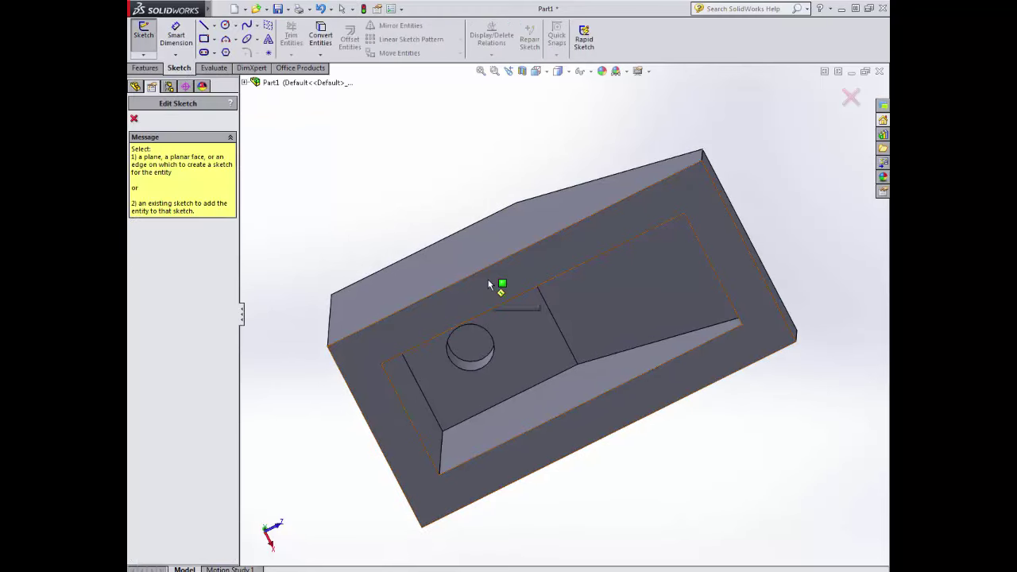
left_click(489, 281)
left_click(535, 71)
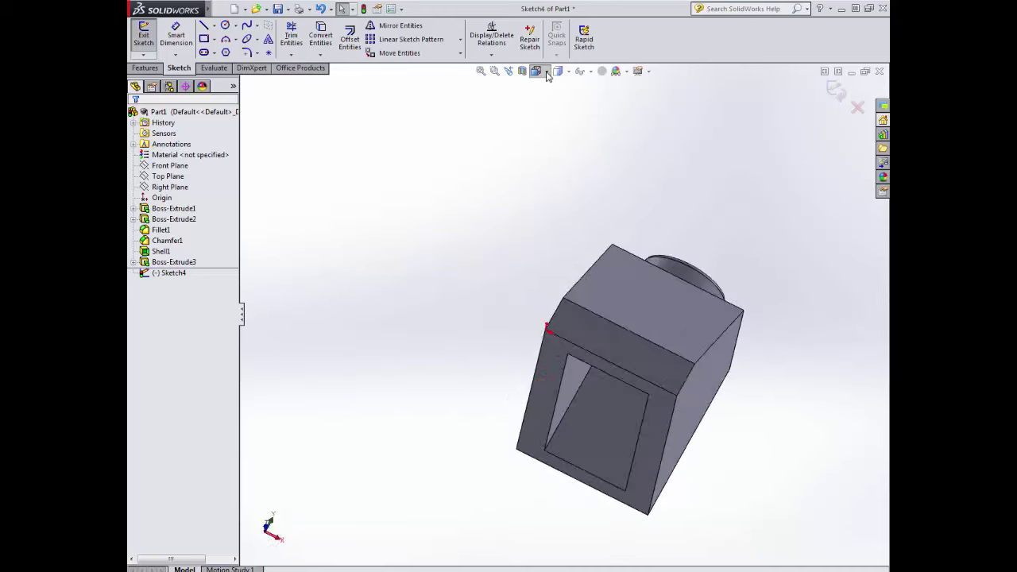
left_click(593, 135)
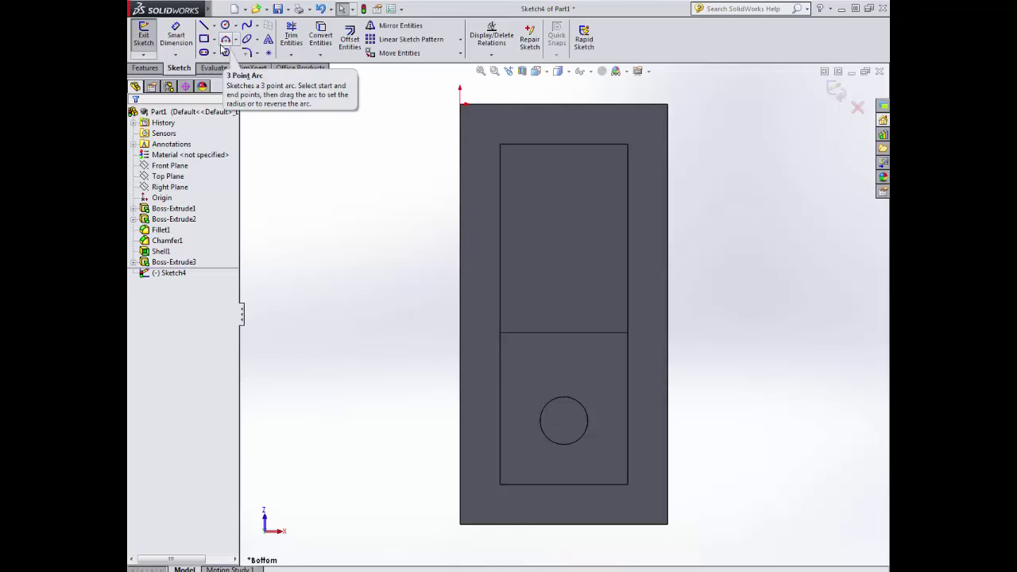
Step: Sketch a vertical construction centerline about 7 mm long from the midpoint of the rim's outer short edge at the origin end
left_click(214, 26)
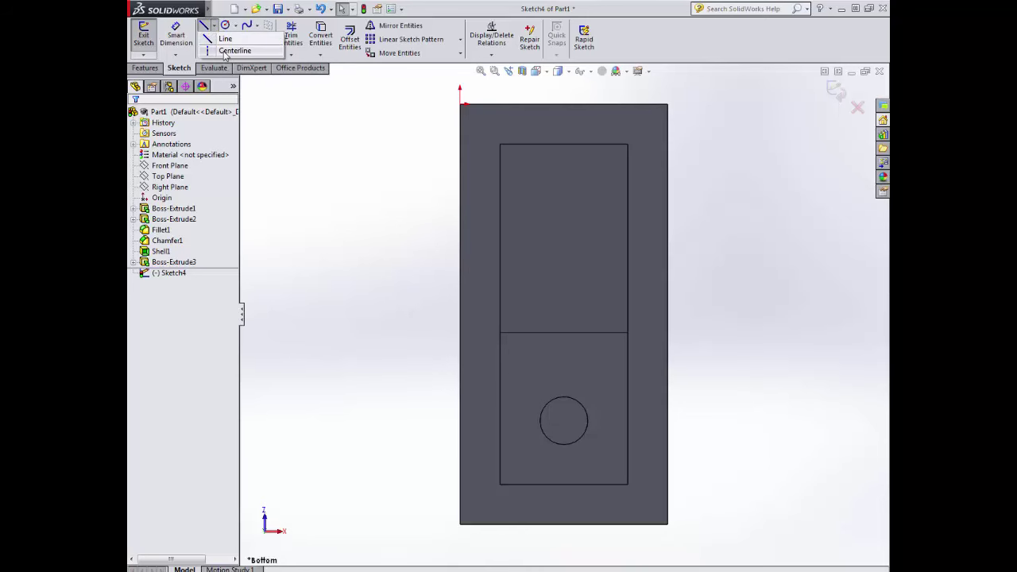
left_click(232, 52)
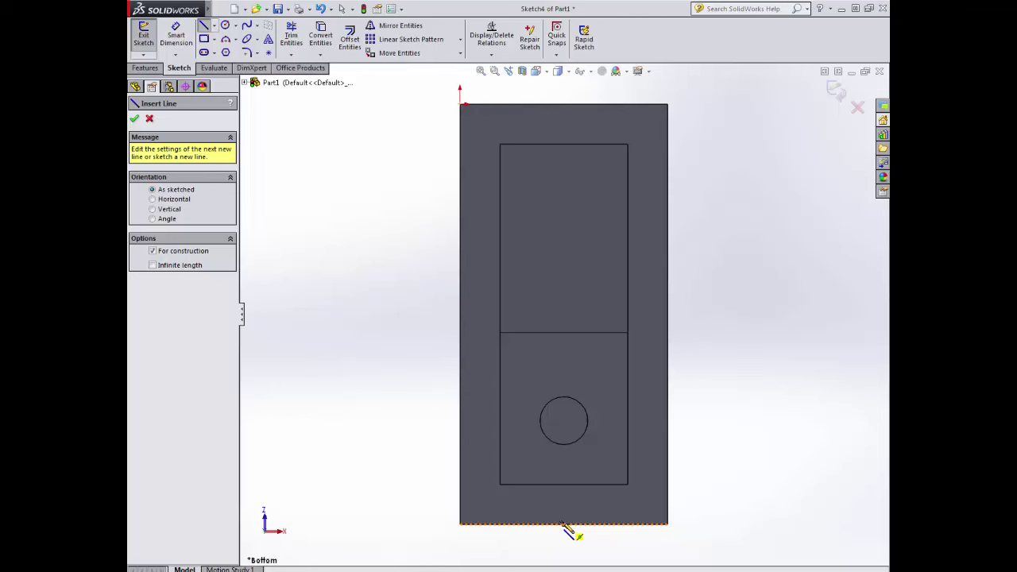
left_click(564, 104)
left_click(563, 290)
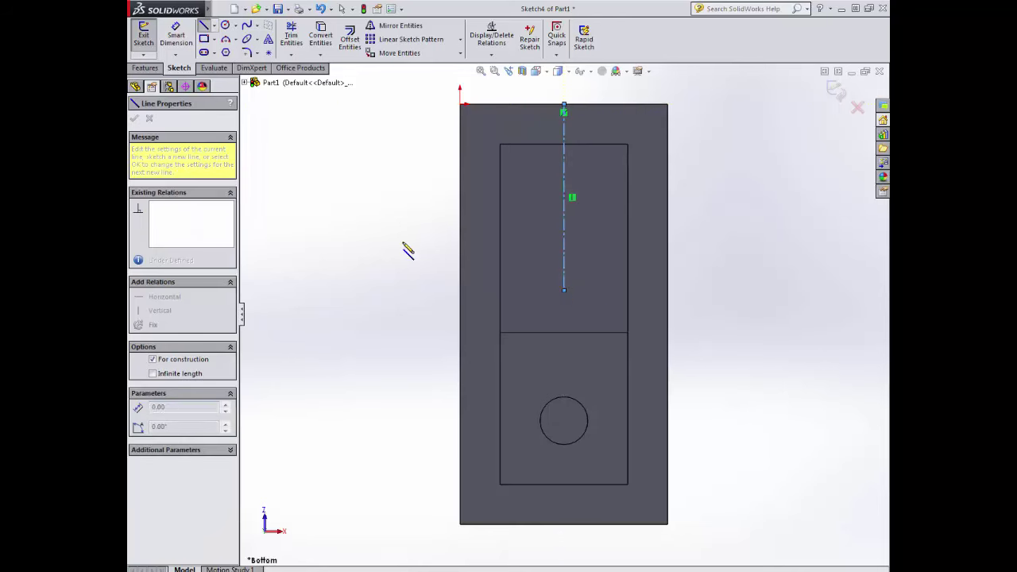
key("Escape")
Step: Dimension the centerline's length and set it to 8 mm
left_click(176, 36)
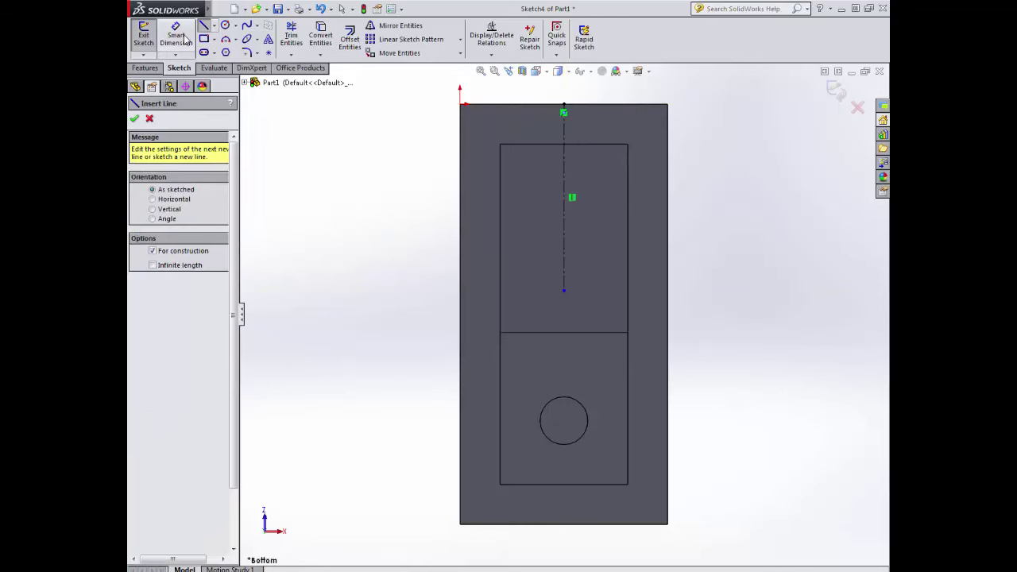
left_click(563, 230)
left_click(404, 223)
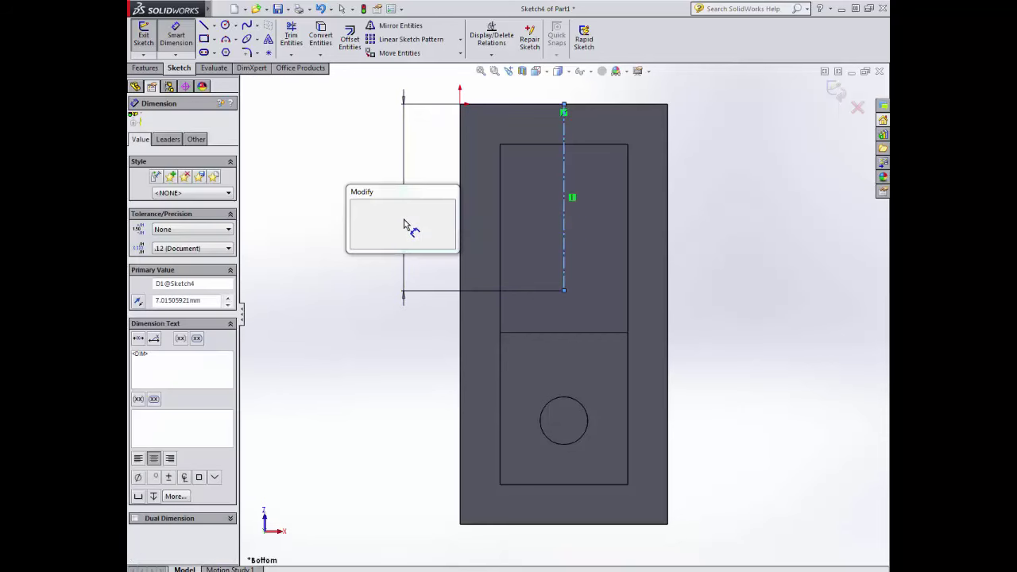
type("8")
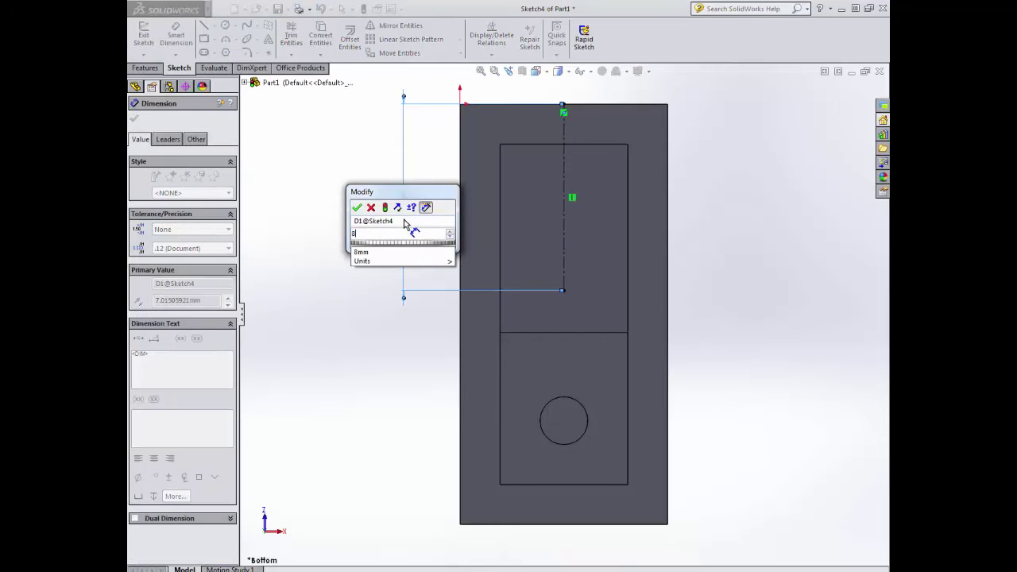
key("Return")
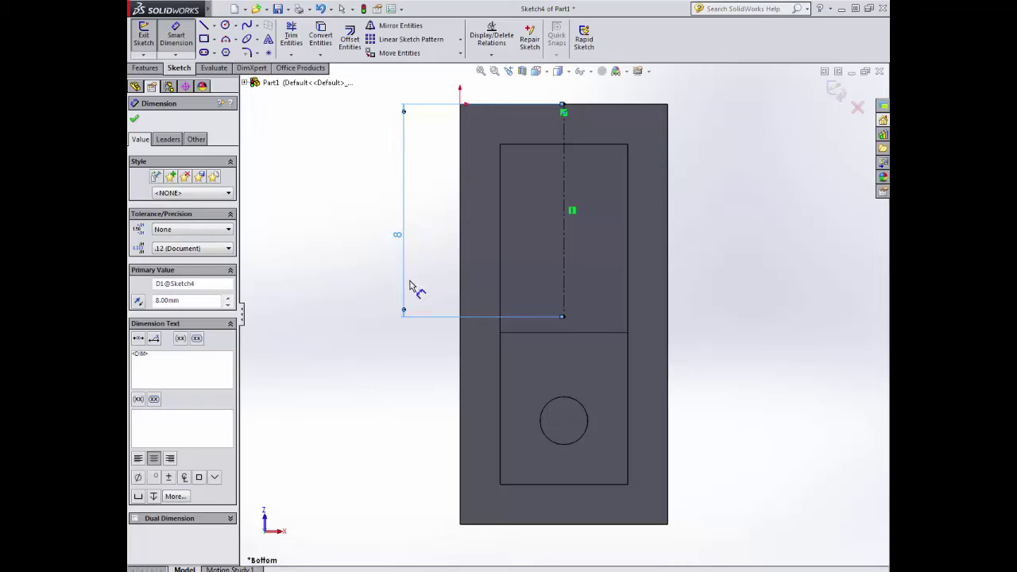
left_click(134, 119)
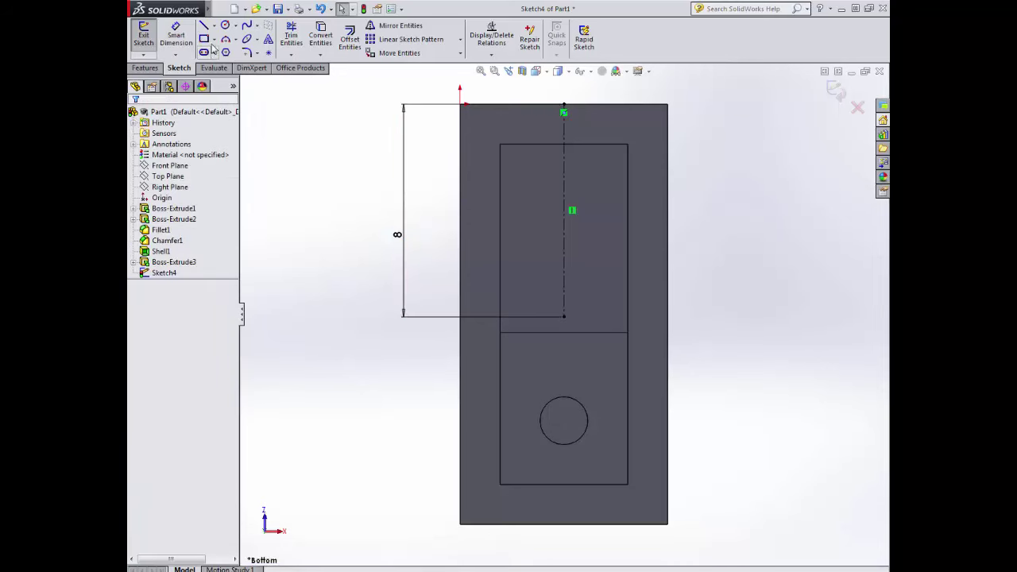
Step: Sketch a circle centred on the centerline's free end and set its radius to 1.6 mm
left_click(224, 25)
left_click(564, 316)
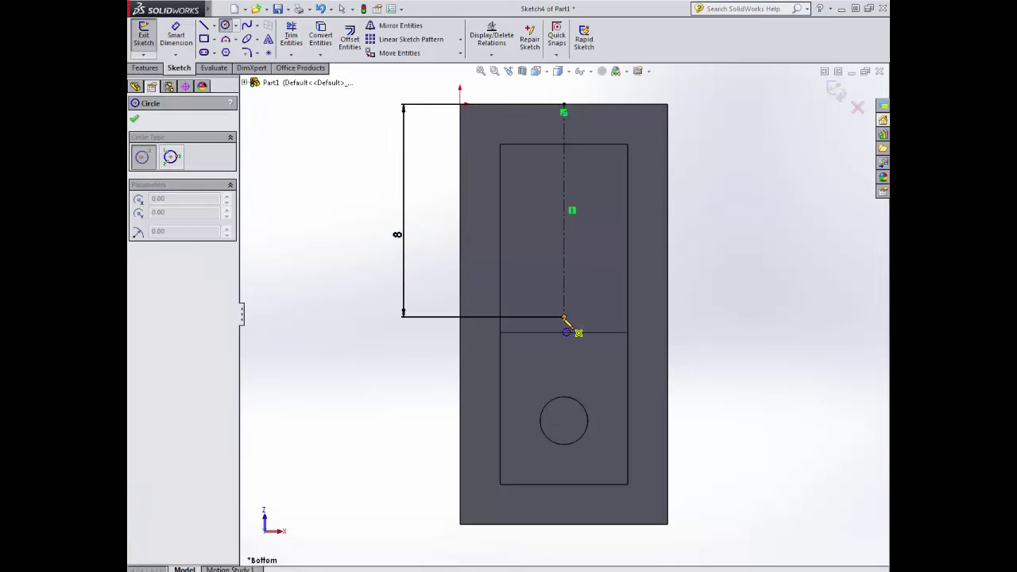
left_click(564, 316)
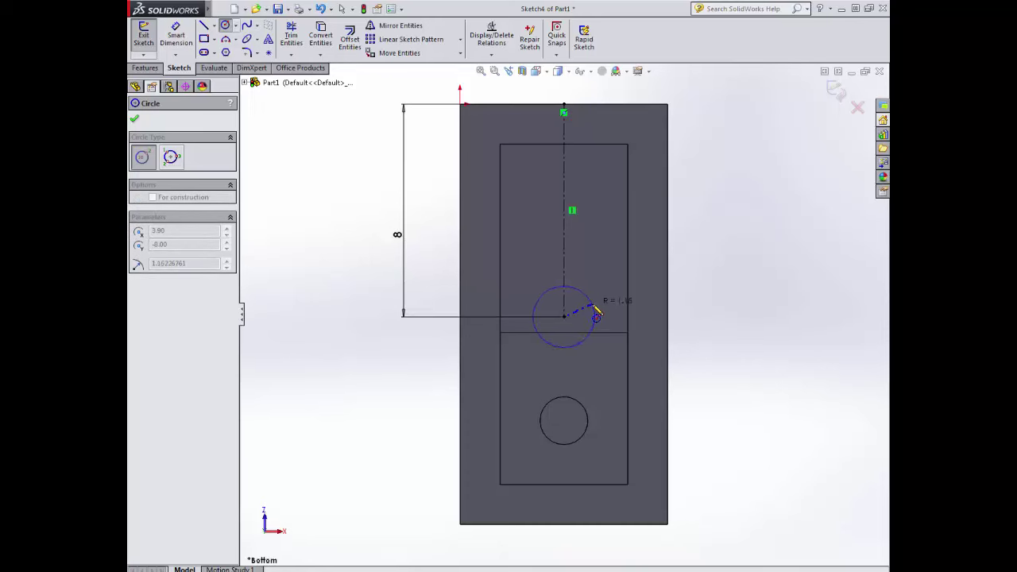
left_click(597, 312)
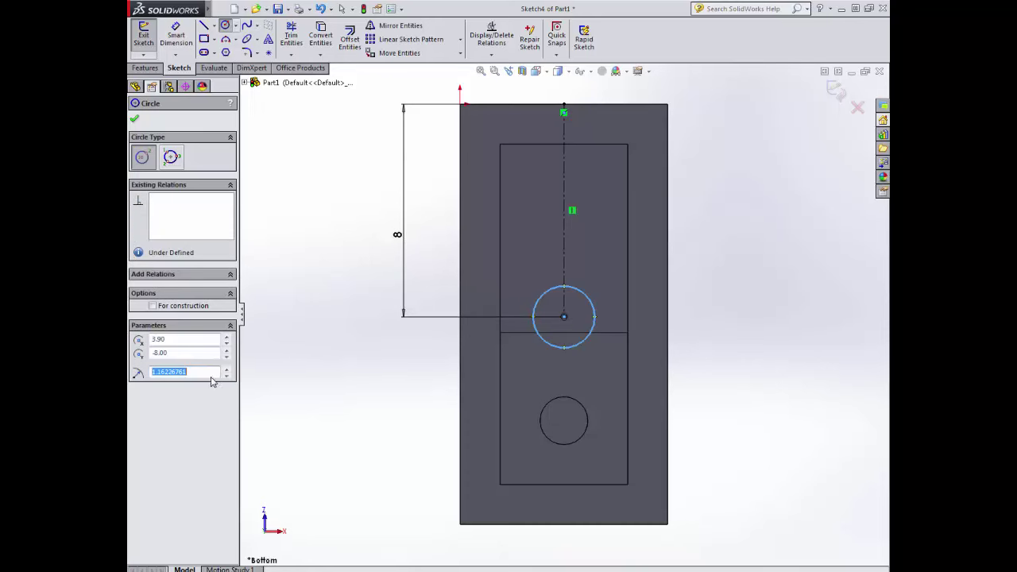
type("1")
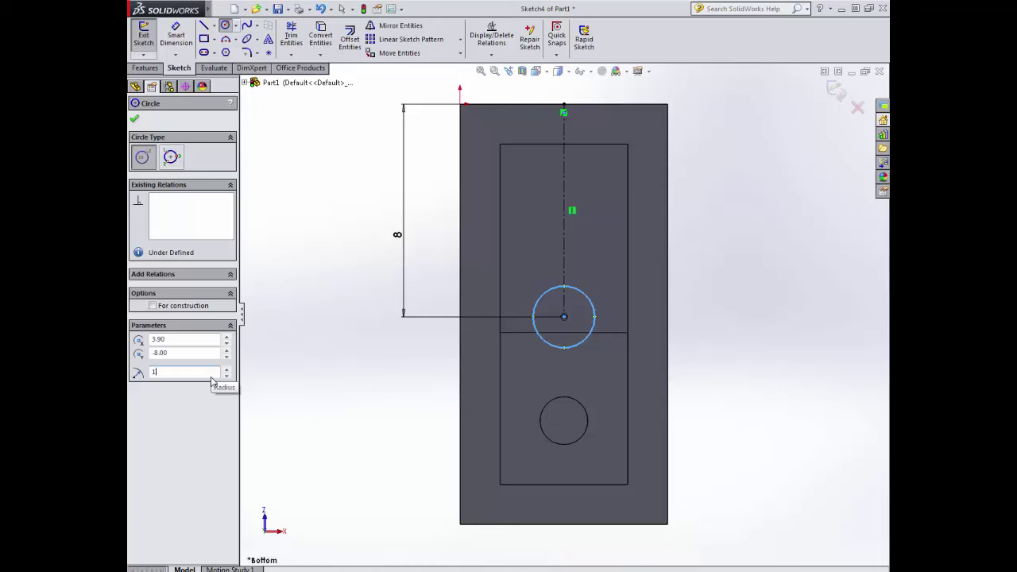
type(".6")
key("Return")
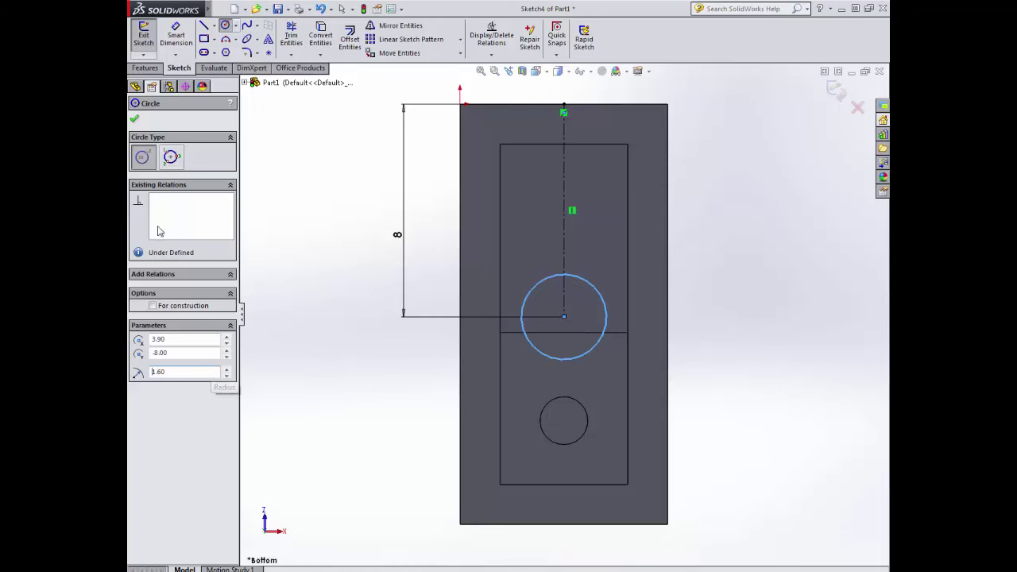
left_click(134, 118)
Step: Extrude the circle as a blind boss 8.1 mm deep into the hollow of the block, with its result merged
mouse_move(406, 228)
middle_mouse_down()
mouse_move(324, 325)
mouse_move(316, 278)
middle_mouse_up()
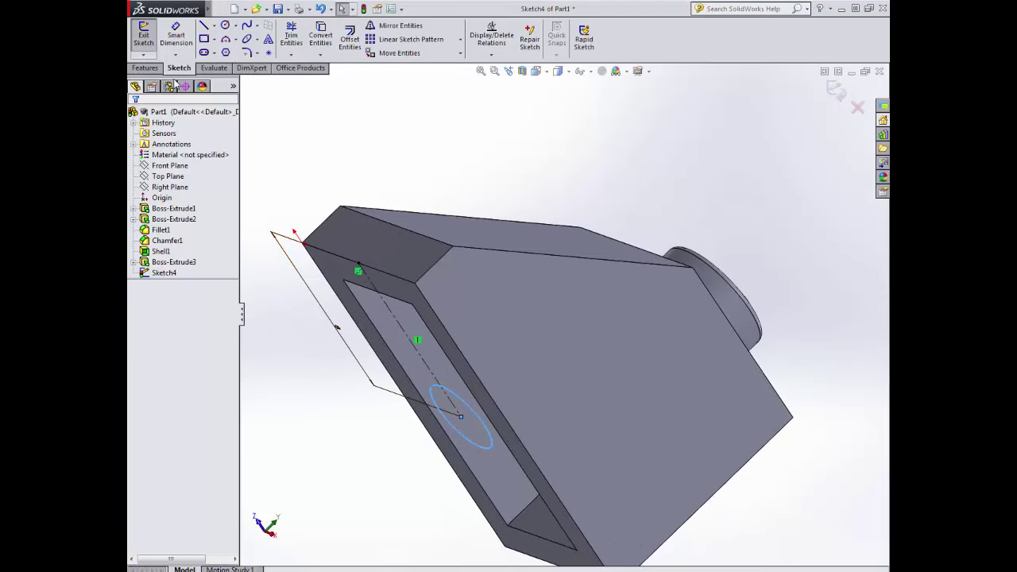
left_click(146, 68)
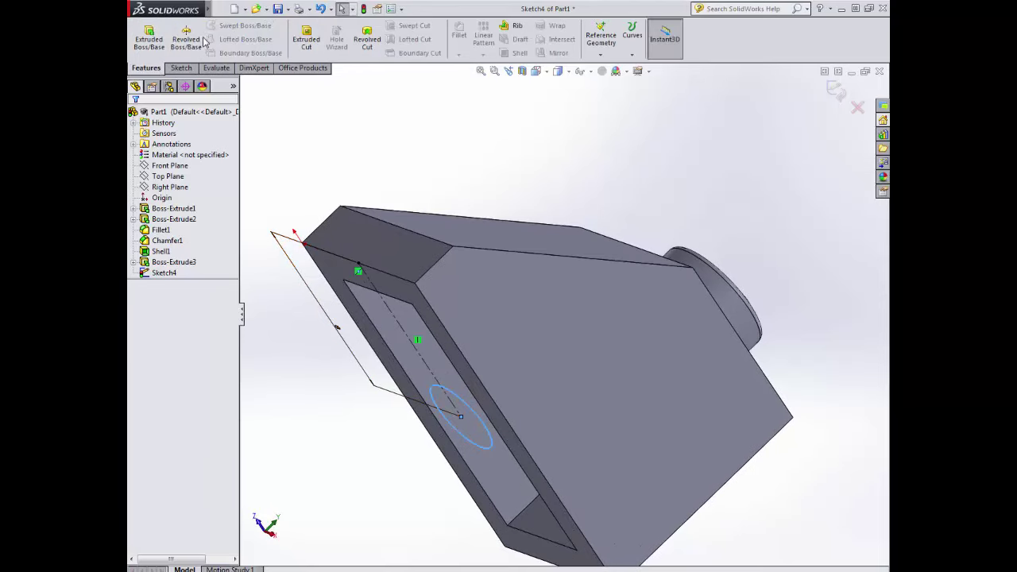
left_click(148, 38)
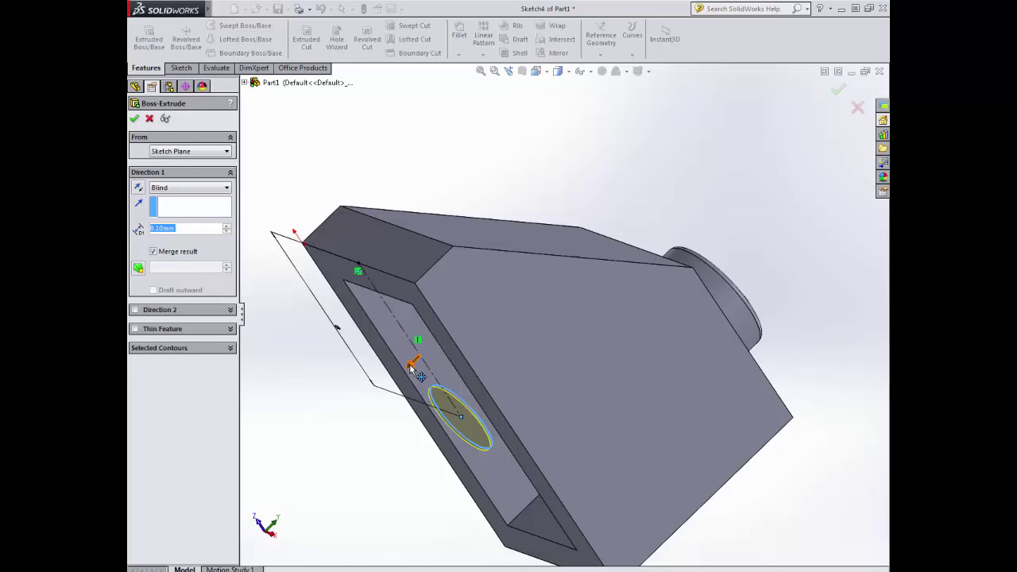
left_click_drag(413, 366, 585, 236)
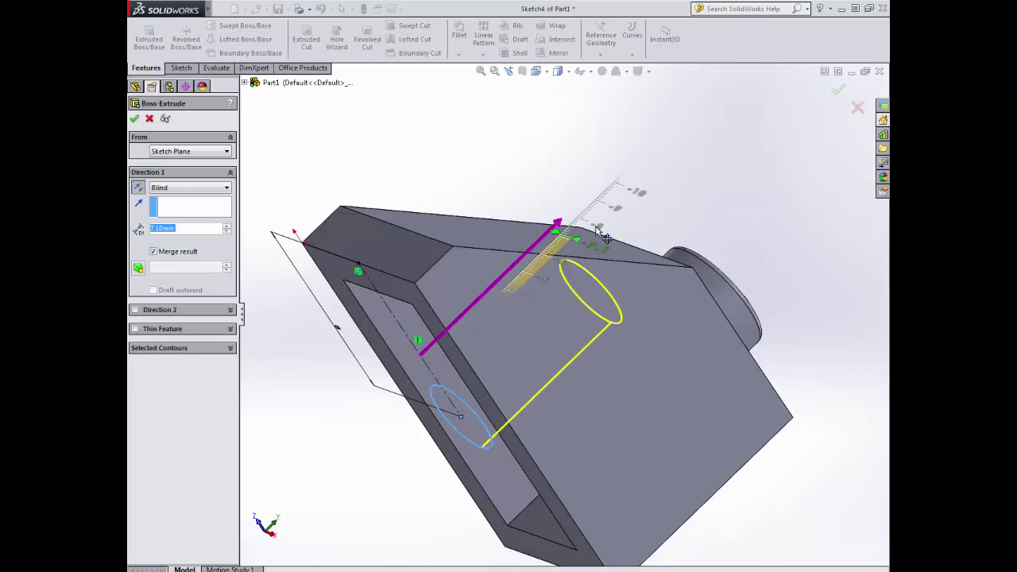
mouse_move(598, 230)
middle_mouse_down()
mouse_move(759, 197)
mouse_move(733, 205)
middle_mouse_up()
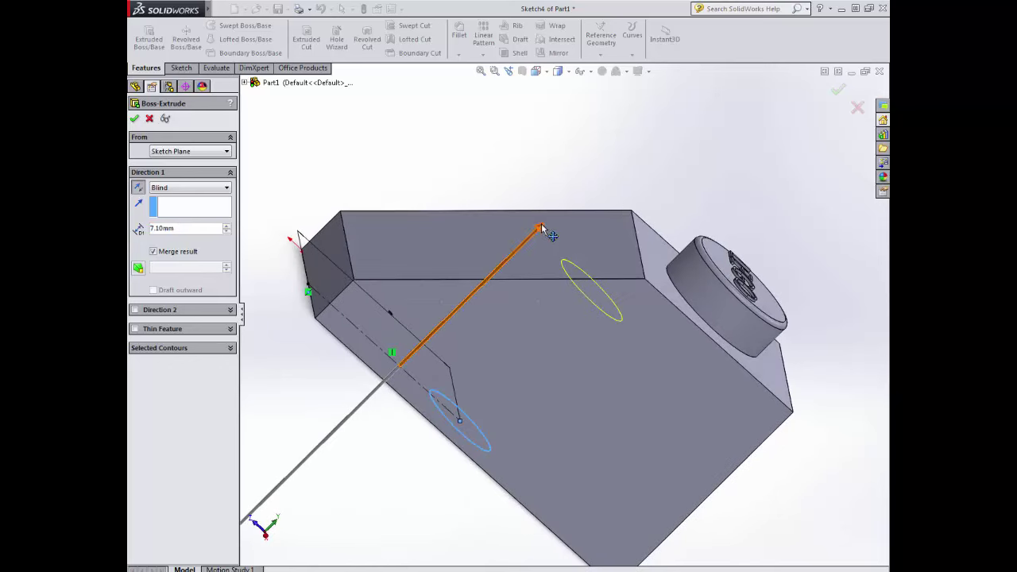
left_click_drag(540, 229, 560, 209)
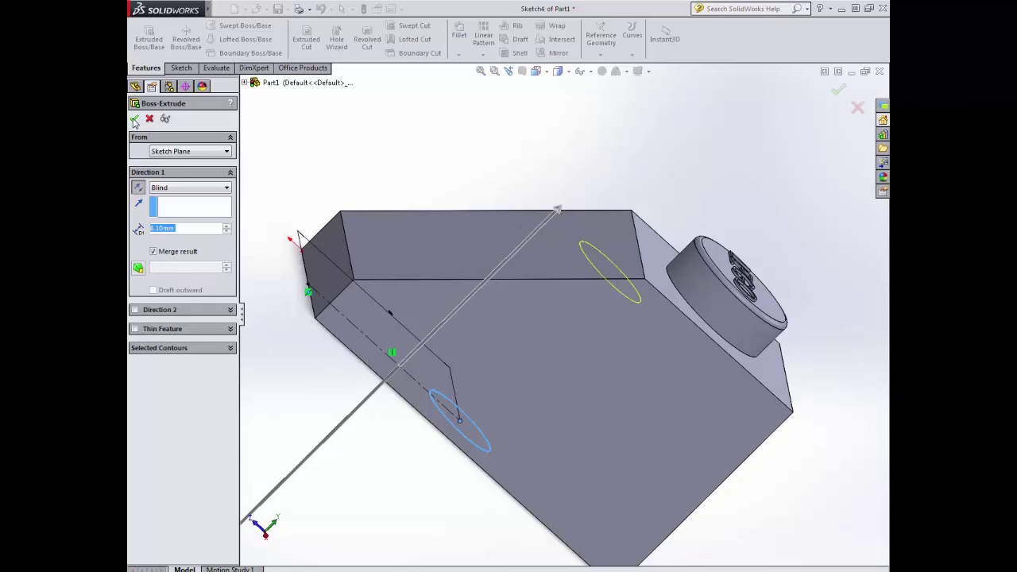
left_click(136, 119)
Step: Examine the inner post with a section view parallel to the Right Plane at 3 mm offset, and inspect the uncut brick all around
middle_click_drag(295, 230, 469, 274)
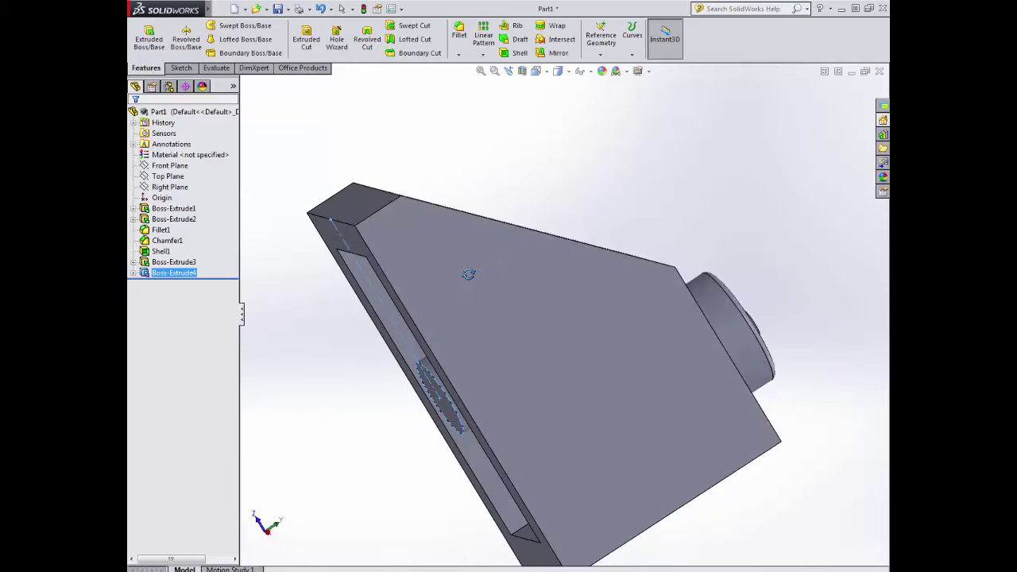
left_click(522, 72)
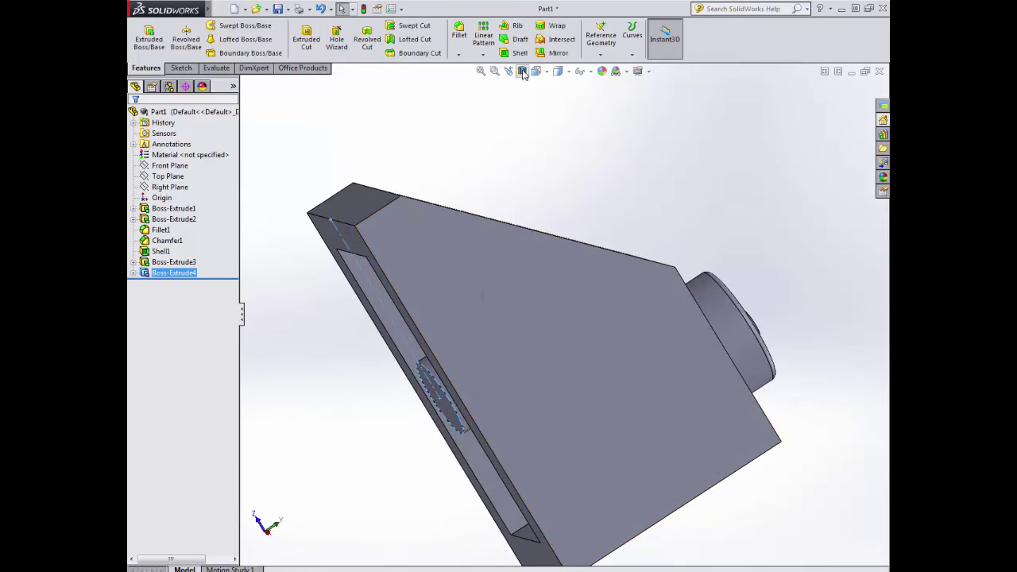
middle_click_drag(519, 126, 344, 236)
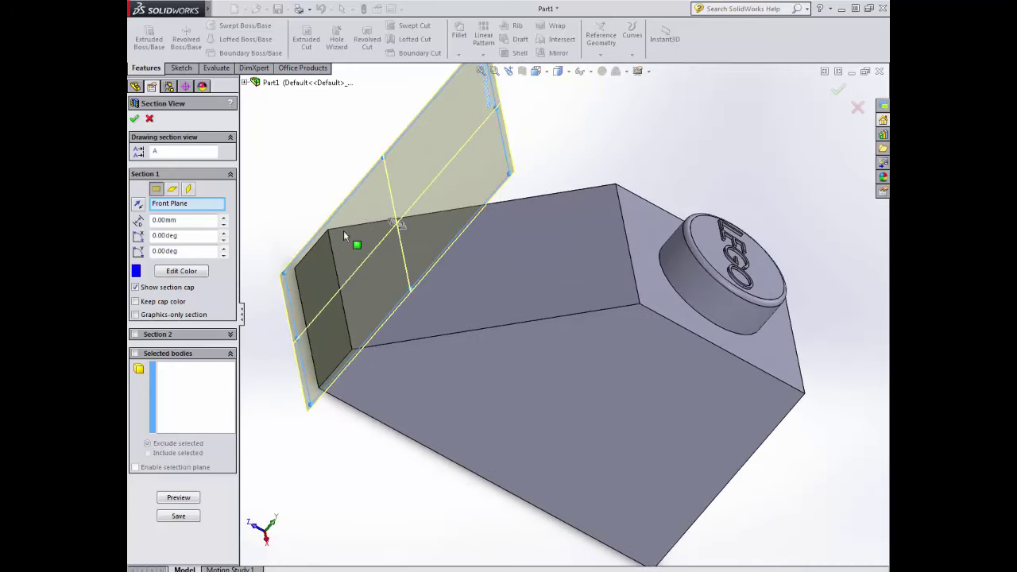
left_click(171, 189)
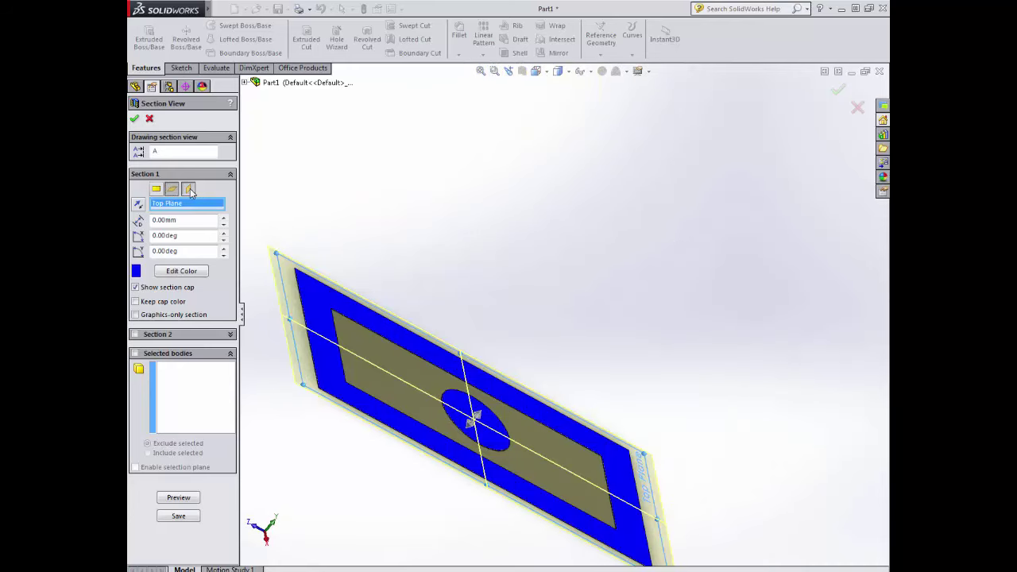
left_click(189, 189)
left_click_drag(550, 254, 560, 312)
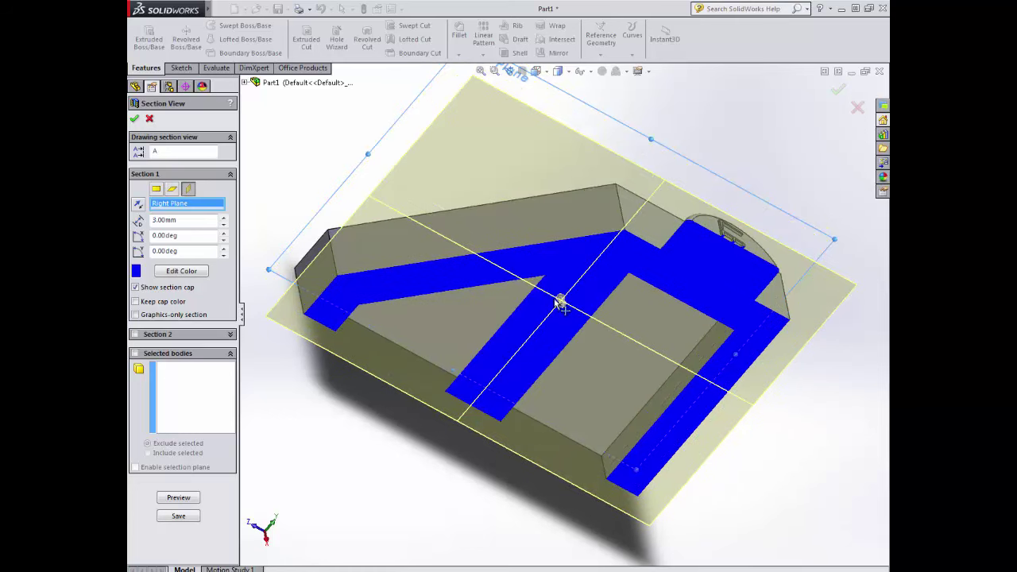
middle_click_drag(559, 302, 637, 200)
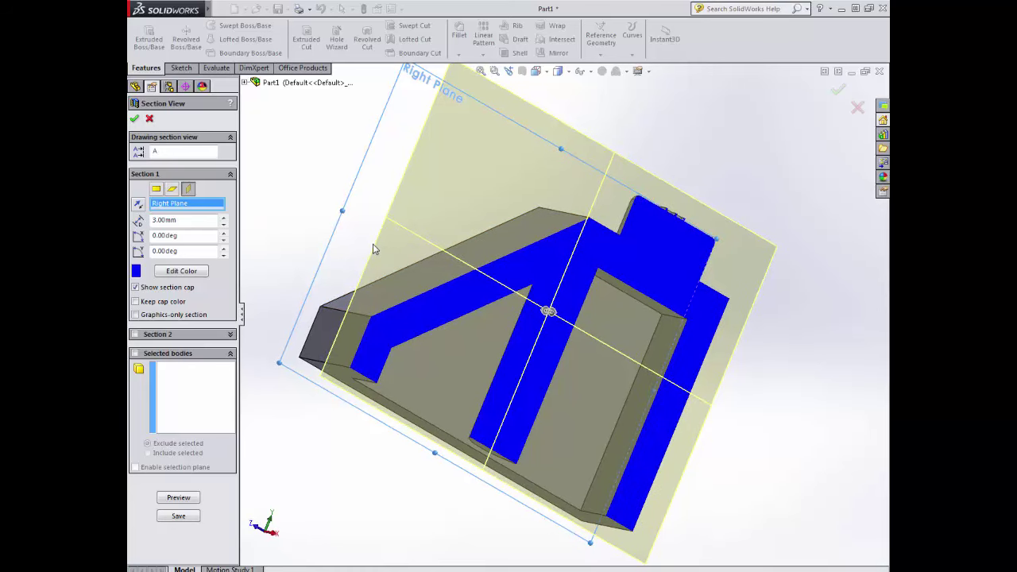
left_click(149, 119)
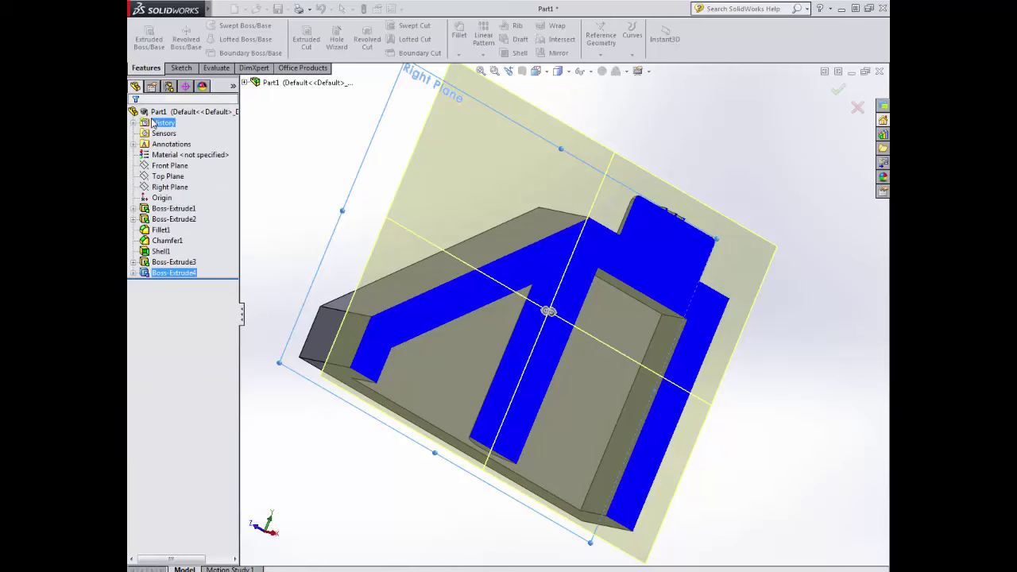
middle_click_drag(400, 259, 699, 390)
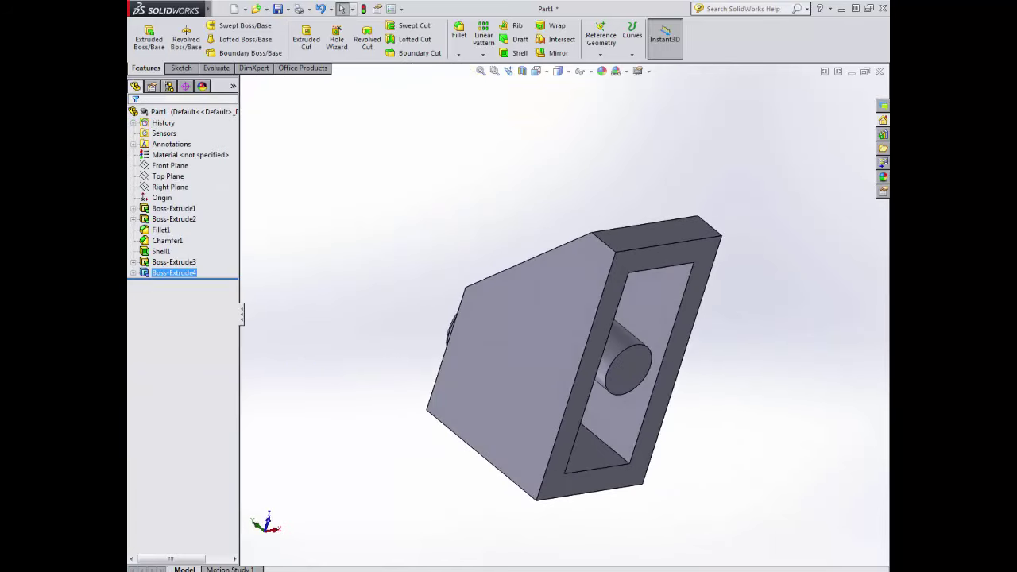
middle_click_drag(739, 338, 635, 371)
middle_click_drag(591, 230, 535, 219)
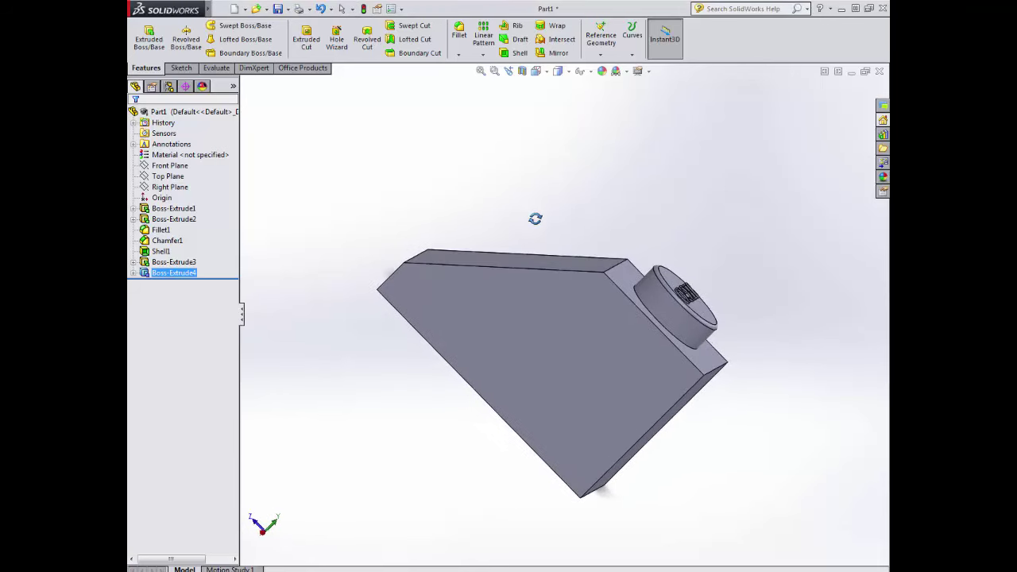
Step: Start a sketch on the block's right side face and draw a horizontal centerline from the low front edge's midpoint to about the face's mid-length
left_click(182, 68)
left_click(544, 330)
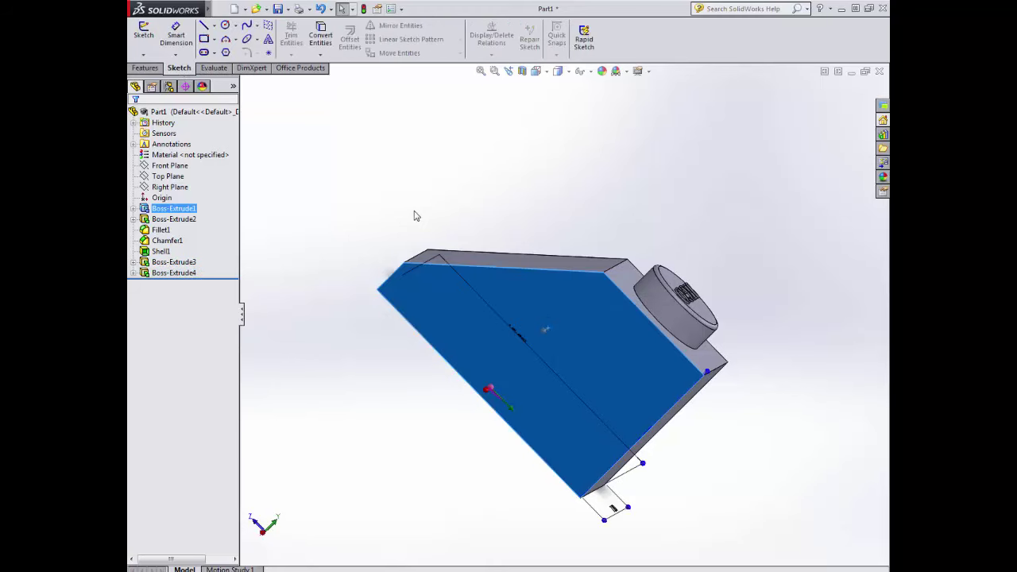
left_click(544, 72)
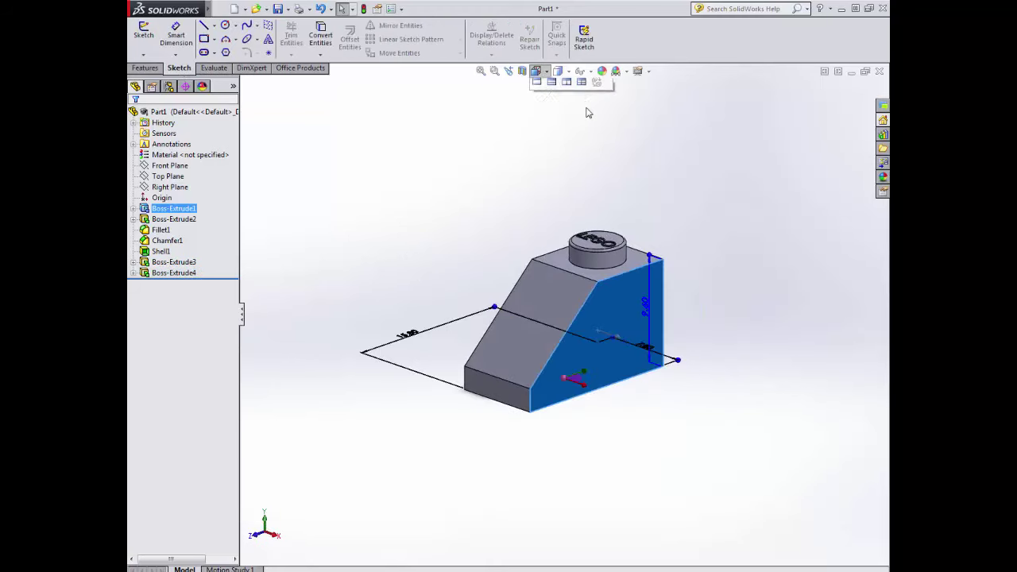
left_click(596, 133)
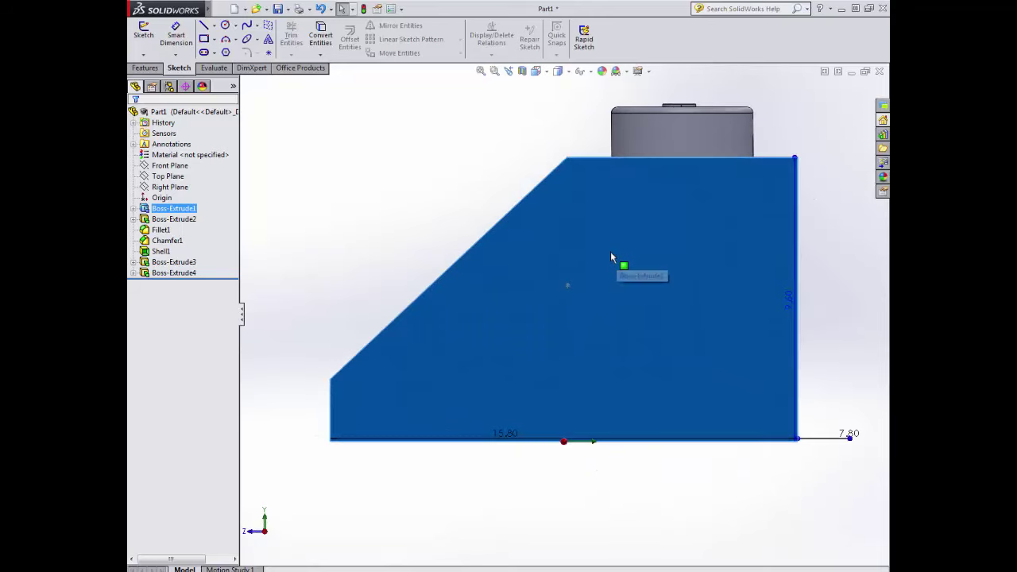
key("f")
left_click(439, 230)
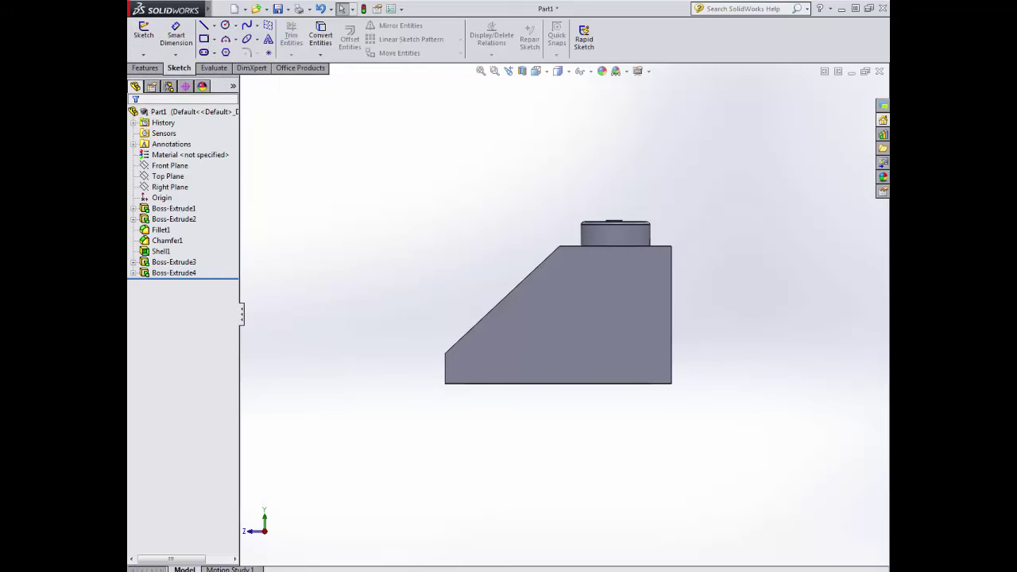
left_click(214, 25)
left_click(227, 37)
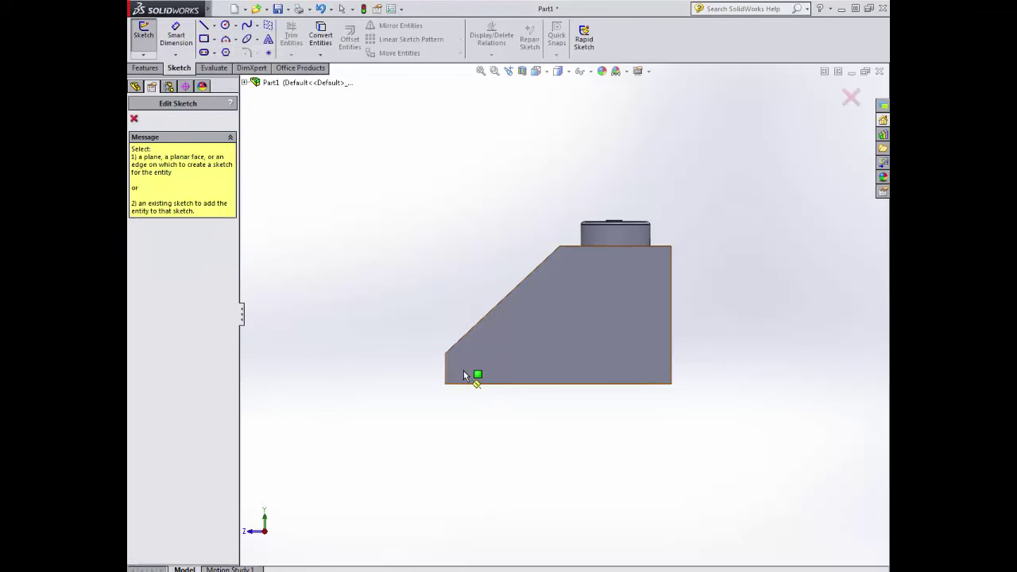
left_click(446, 371)
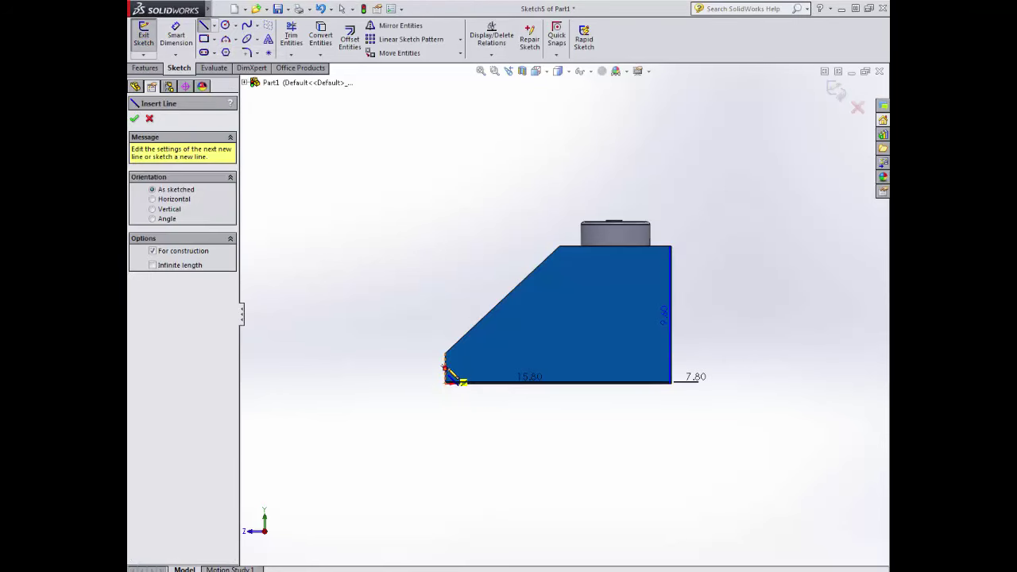
left_click(445, 368)
left_click(567, 367)
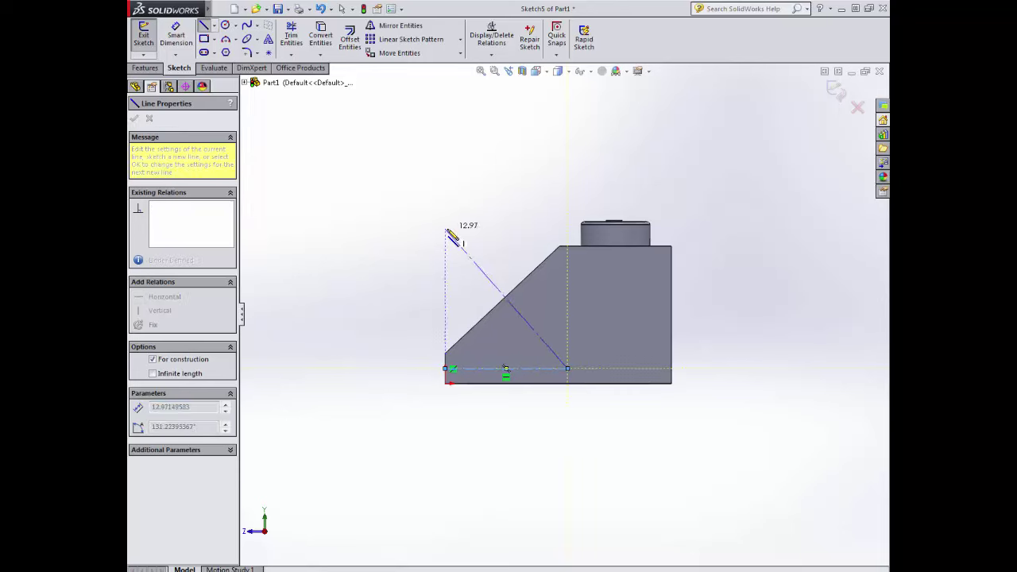
Step: Set the length of the horizontal construction centerline on the side face to 8 mm
key("Escape")
left_click(176, 36)
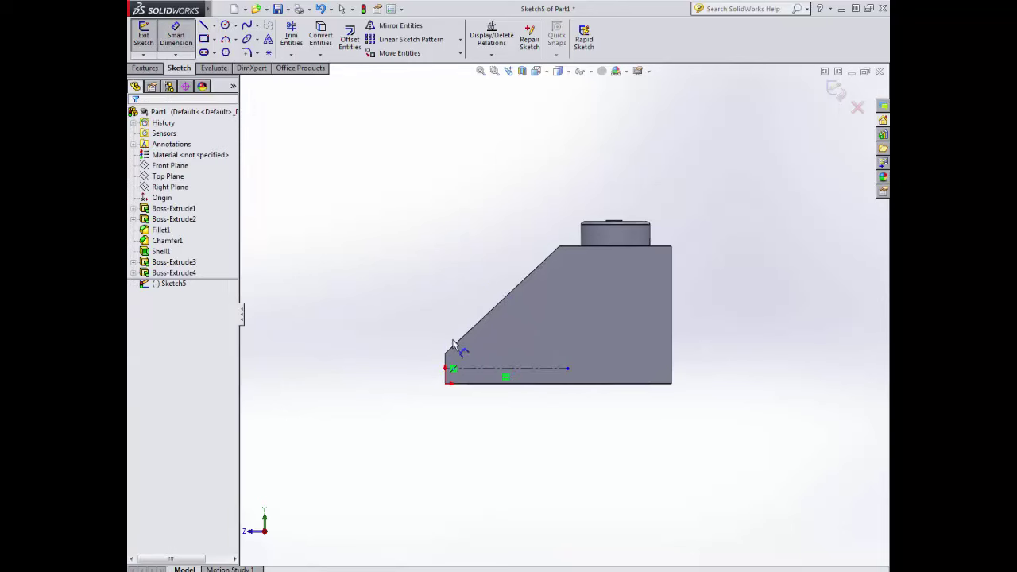
left_click(492, 368)
left_click(495, 439)
type("8")
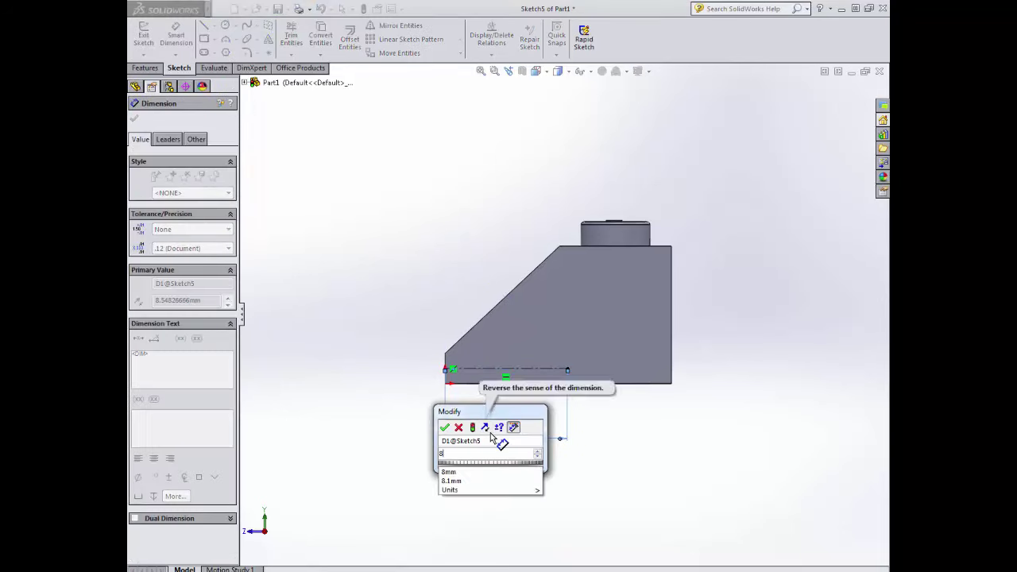
key("Return")
Step: Draw a vertical line about 8.4 mm long from the face's lower edge up through the free end of the 8 mm centerline
middle_click_drag(490, 410, 496, 380)
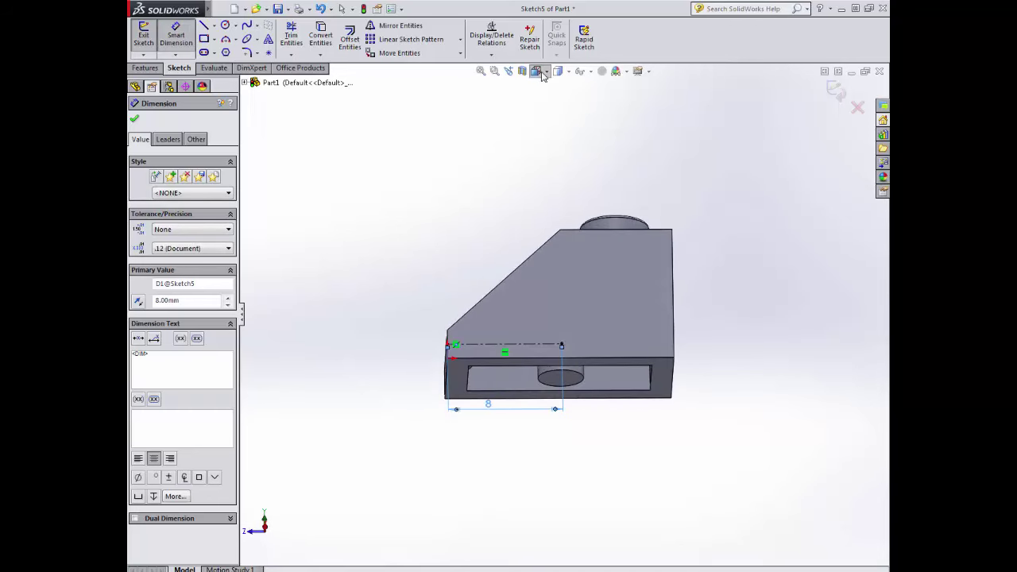
left_click(541, 72)
left_click(593, 120)
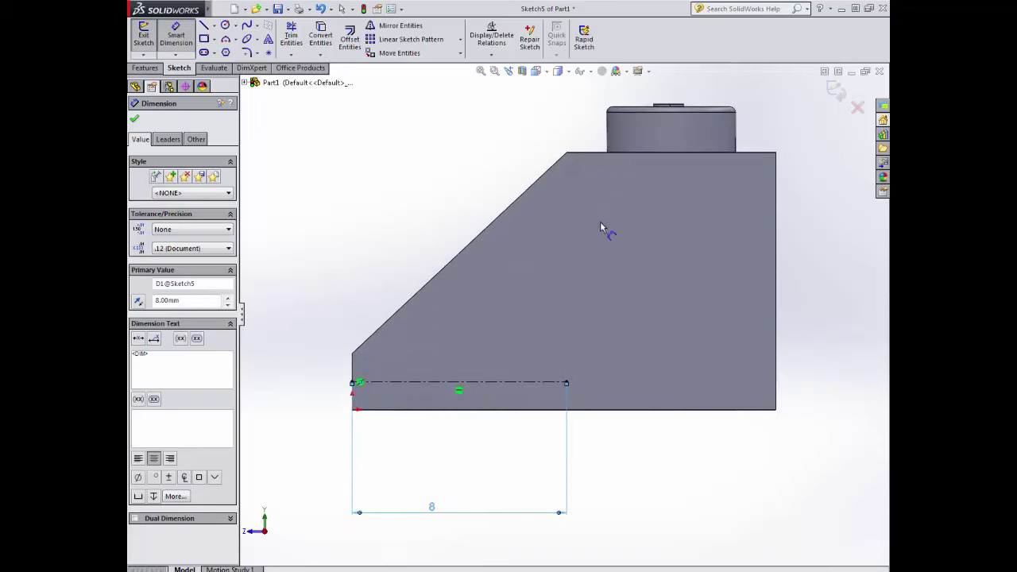
left_click(204, 27)
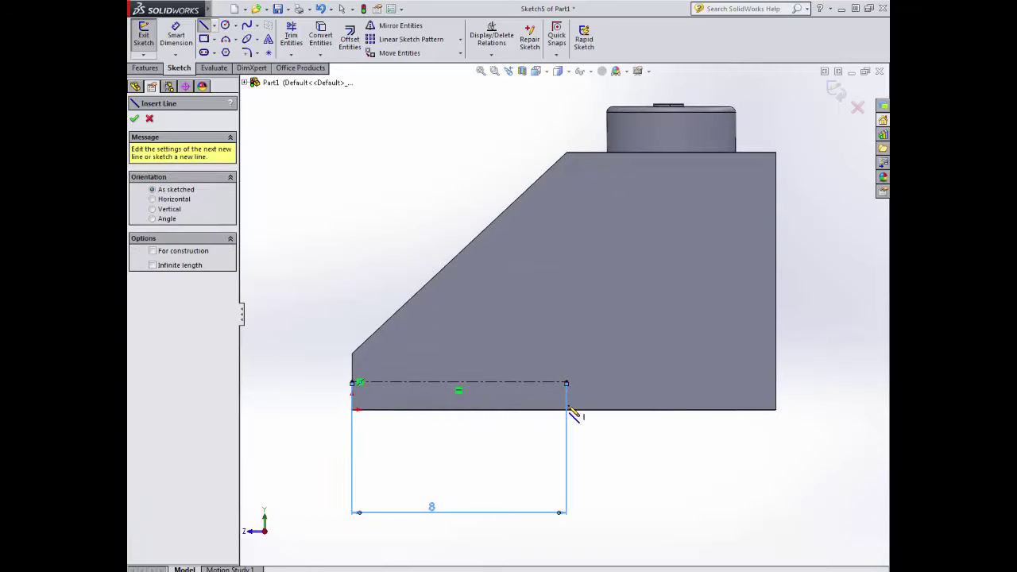
scroll(570, 409, "up", 5)
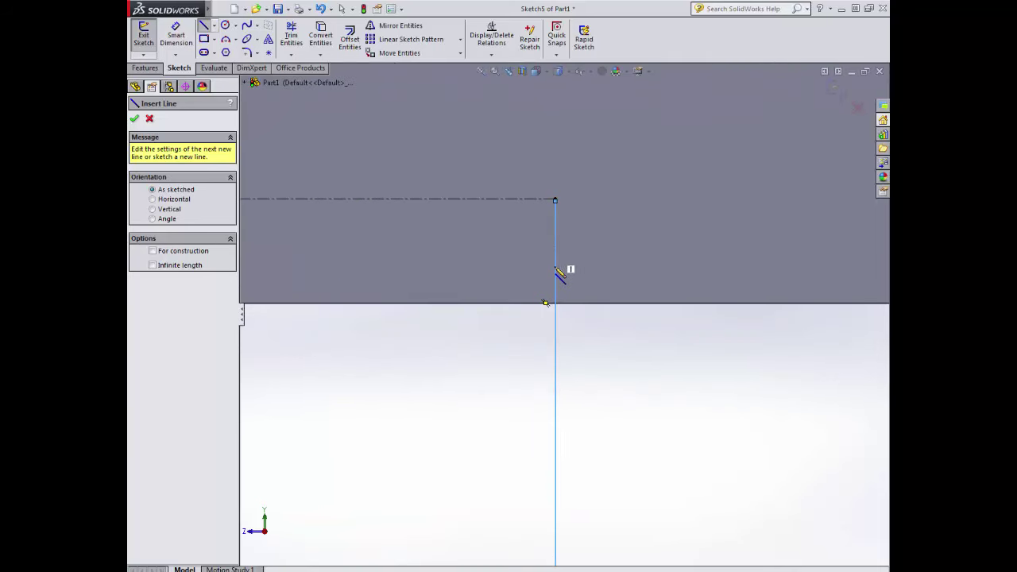
left_click(558, 297)
left_click(558, 299)
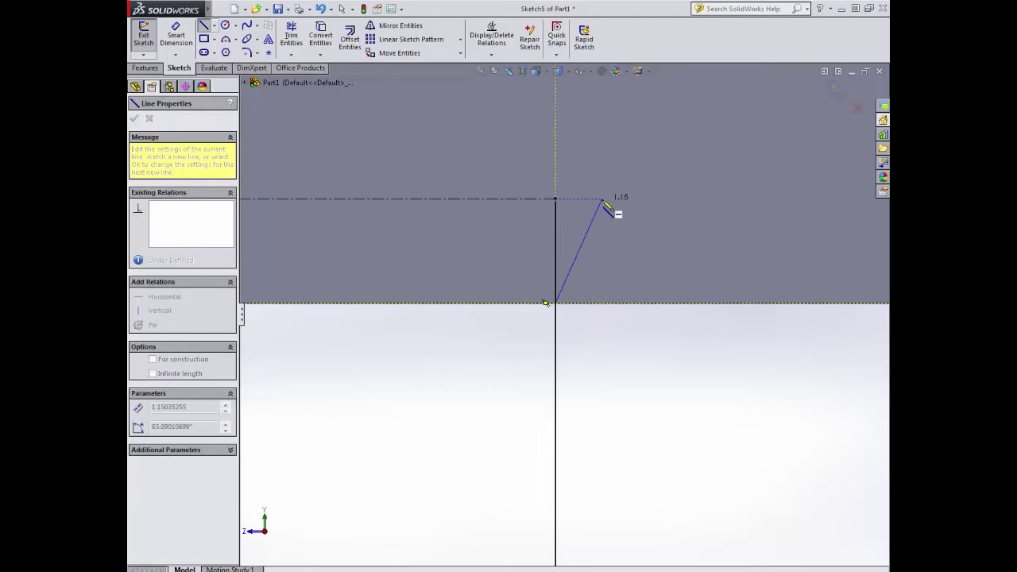
scroll(597, 194, "down", 5)
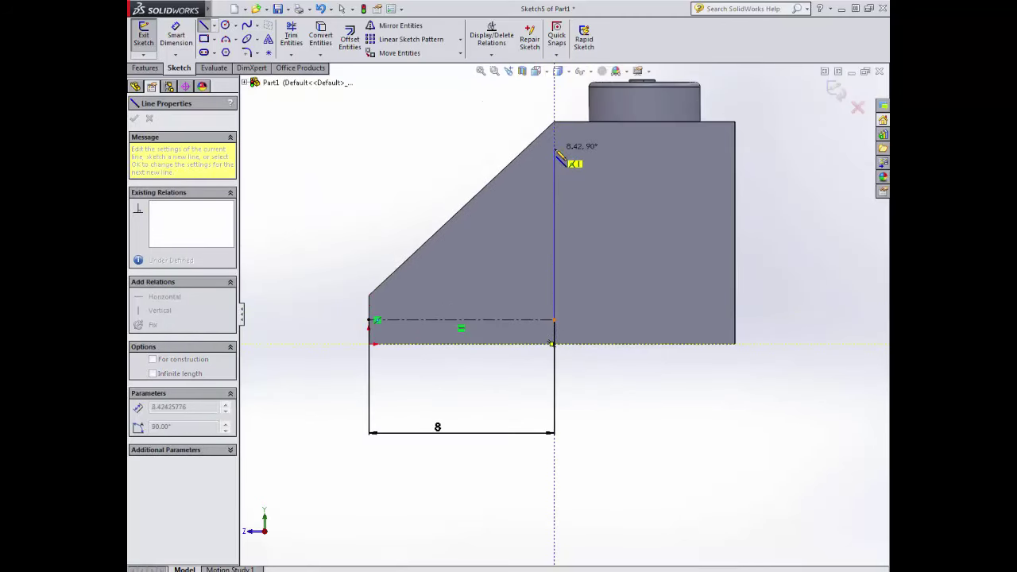
left_click(556, 151)
double_click(437, 119)
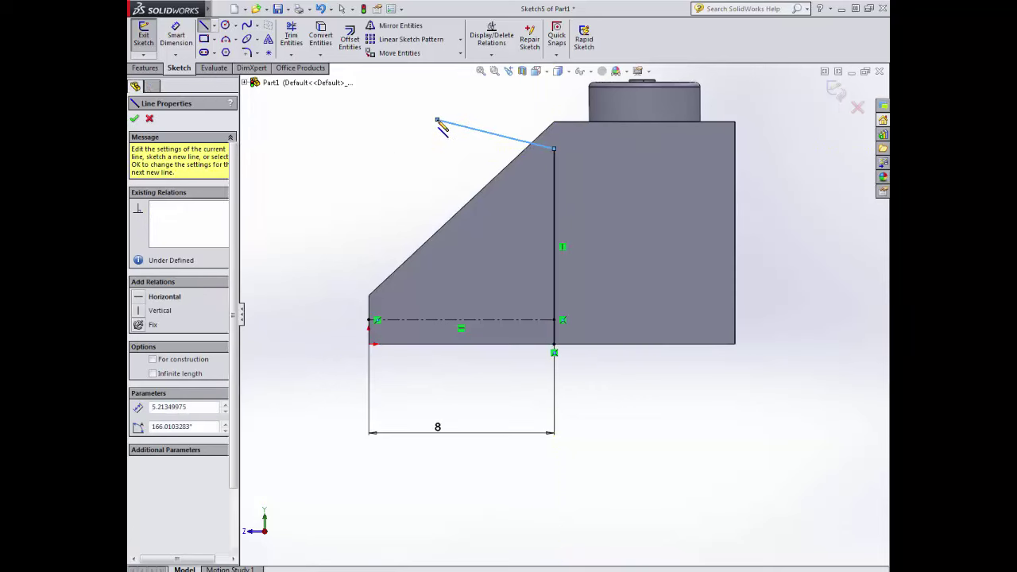
left_click(135, 119)
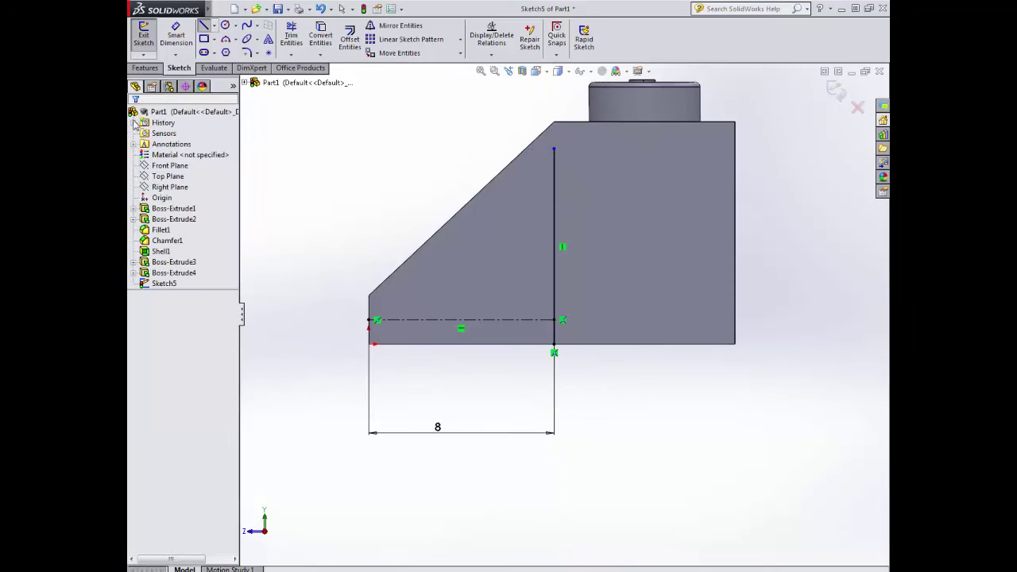
Step: Convert the new vertical line to construction geometry
left_click(555, 187)
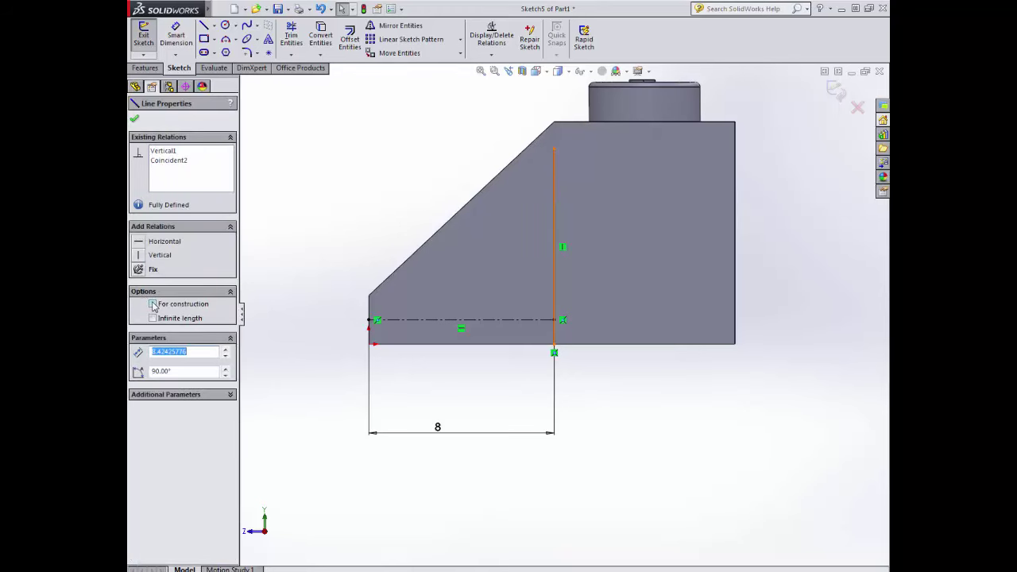
left_click(153, 304)
left_click(332, 216)
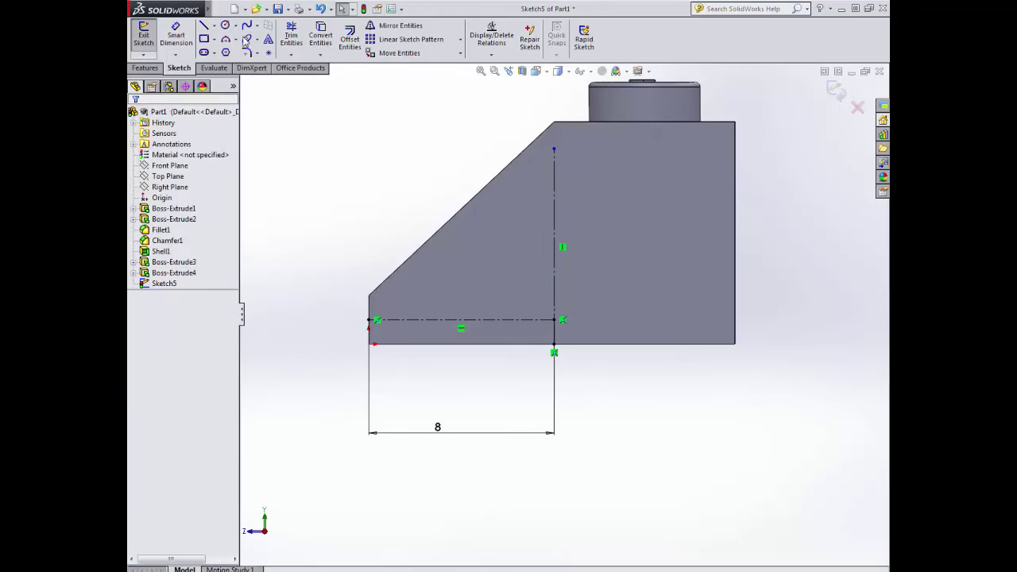
Step: Offset the vertical construction line by 0.35 mm in both directions
left_click(349, 38)
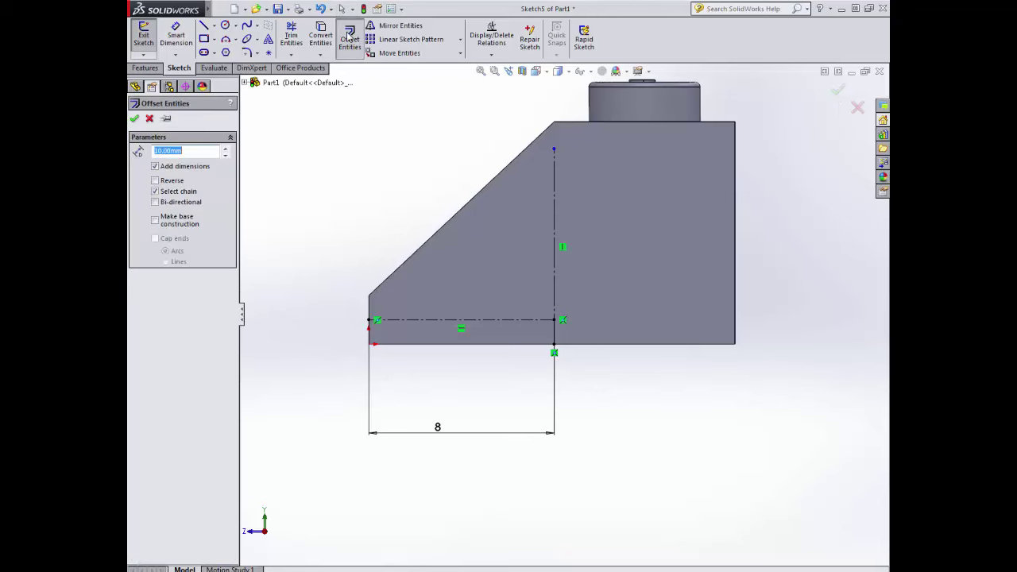
left_click(555, 208)
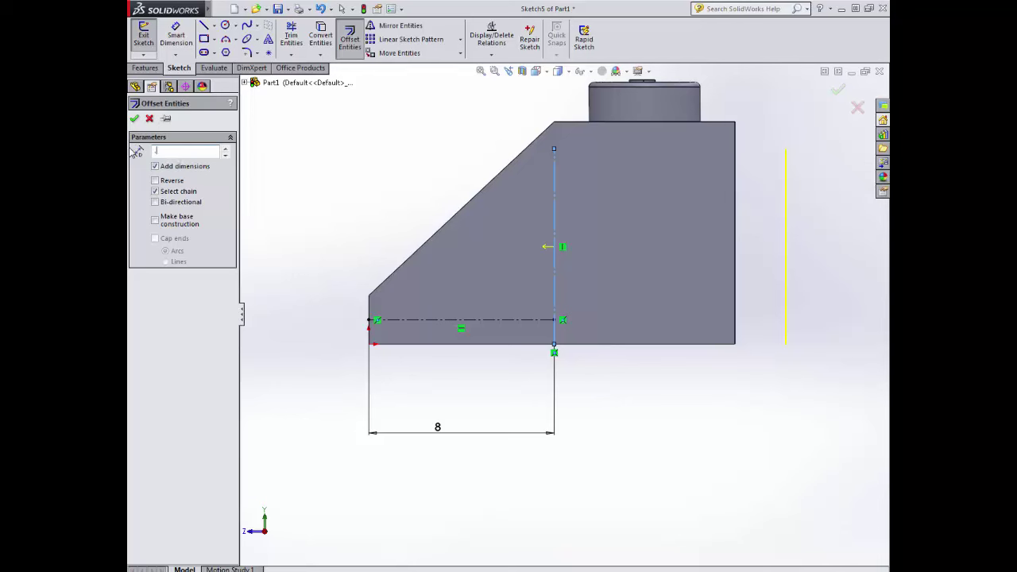
type(".35")
key("Return")
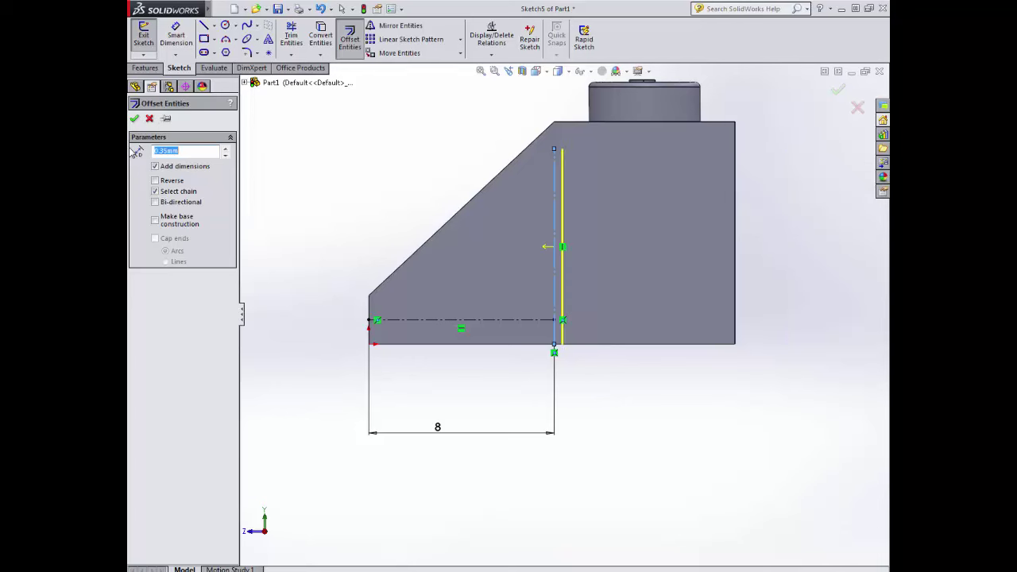
left_click(155, 203)
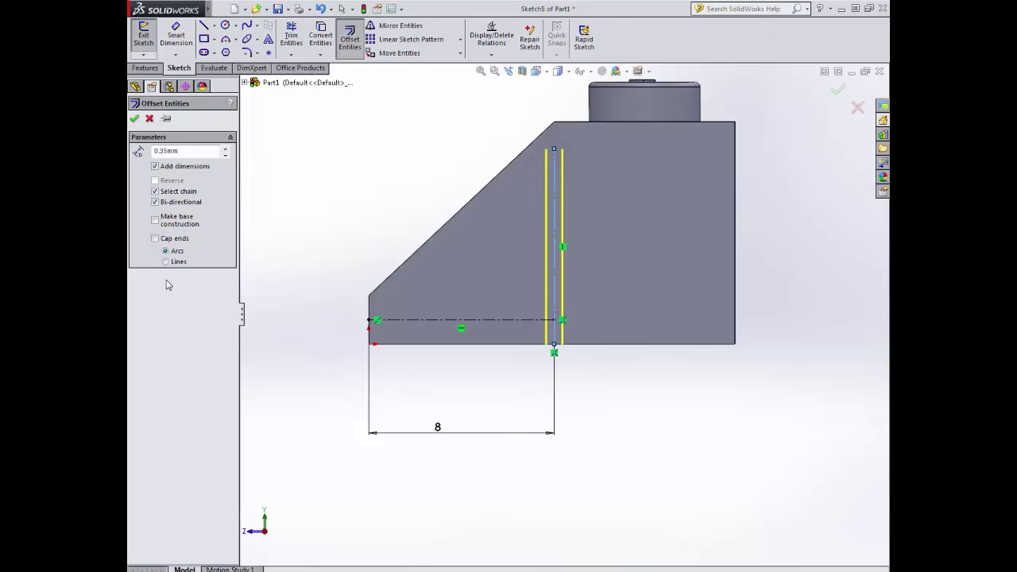
left_click(135, 119)
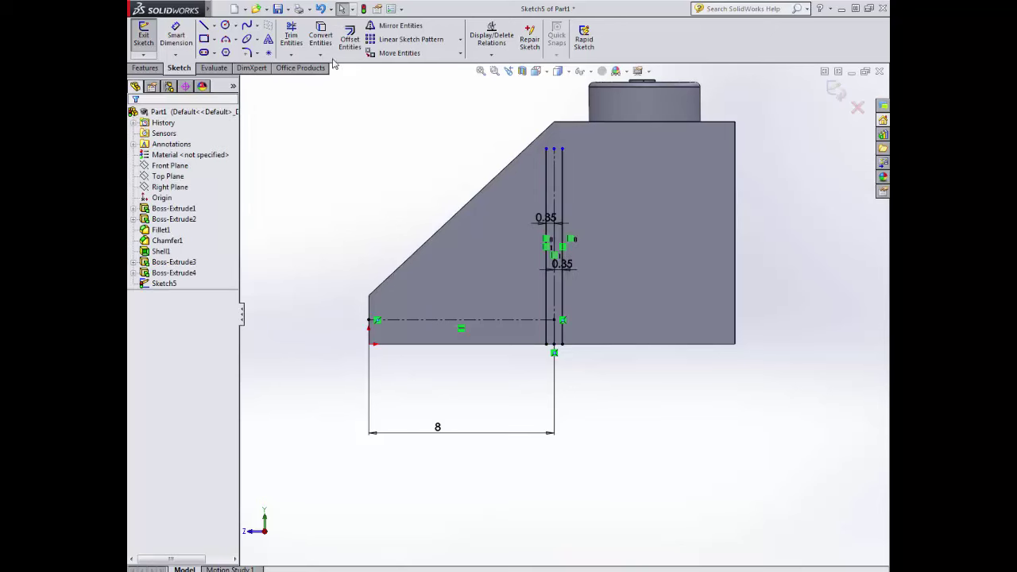
Step: Connect the upper ends of the two offset lines with a horizontal line to close the top of the strip
left_click(203, 26)
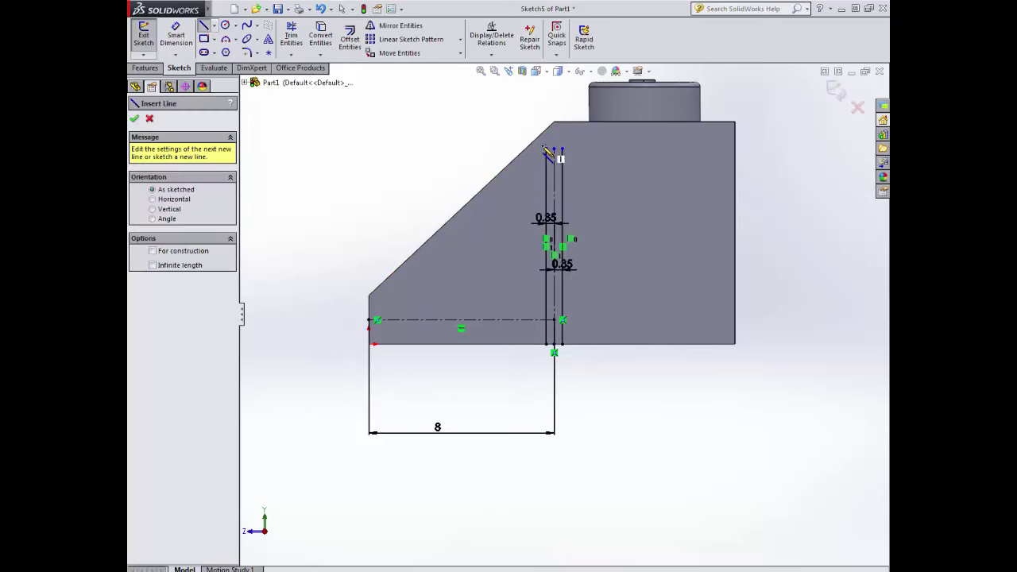
left_click(547, 148)
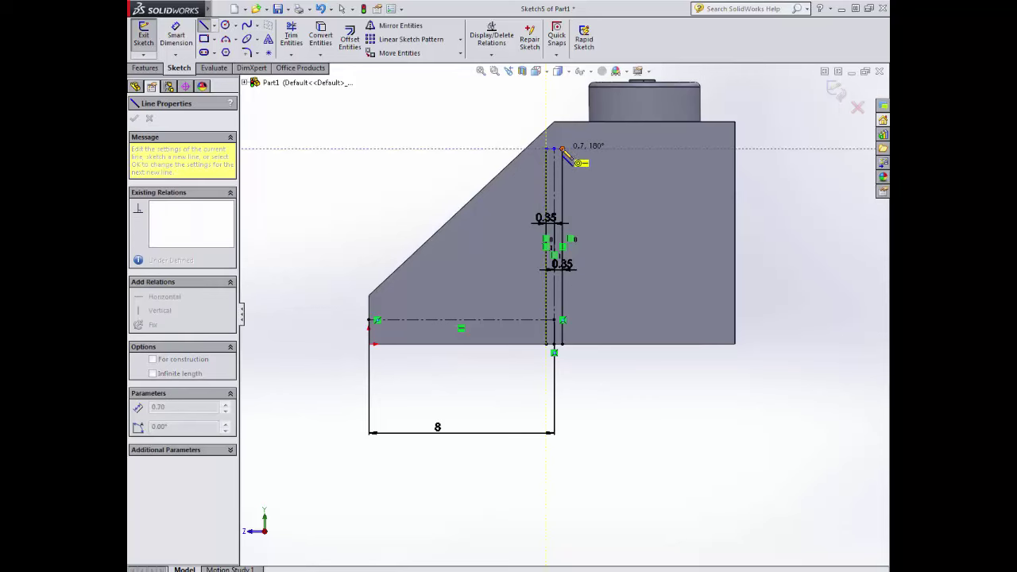
left_click(561, 149)
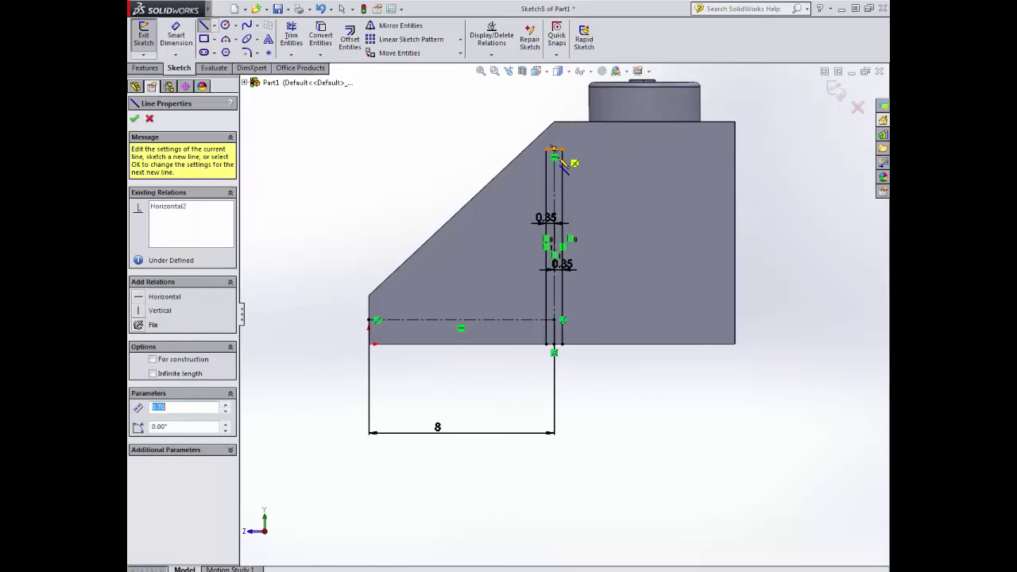
left_click(135, 118)
Step: Draw a vertical centerline about 2.17 mm long up from the face's lower edge, just beside the strip on the stud side
scroll(635, 375, "down", 2)
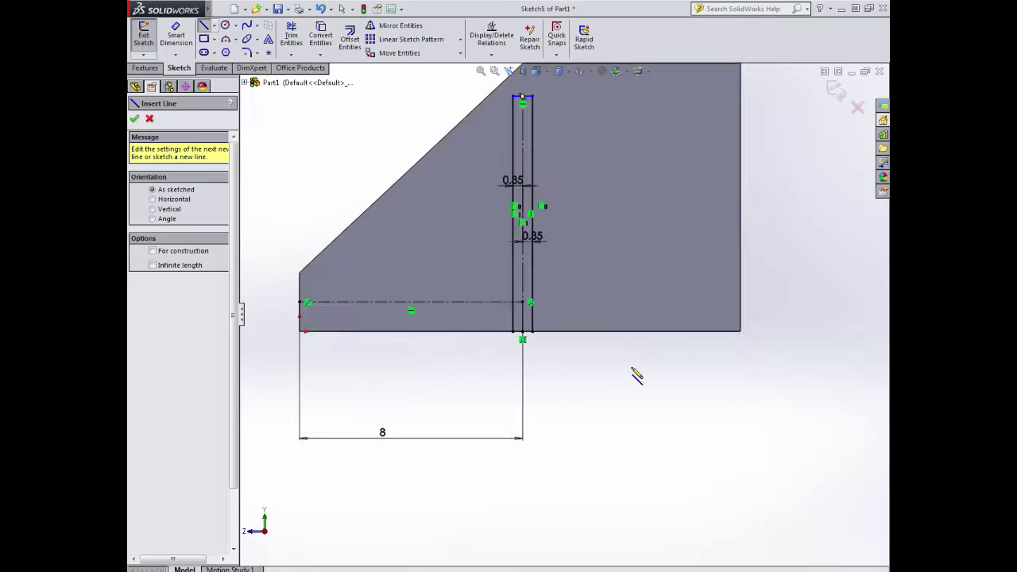
scroll(635, 375, "down", 2)
middle_click_drag(555, 346, 549, 286)
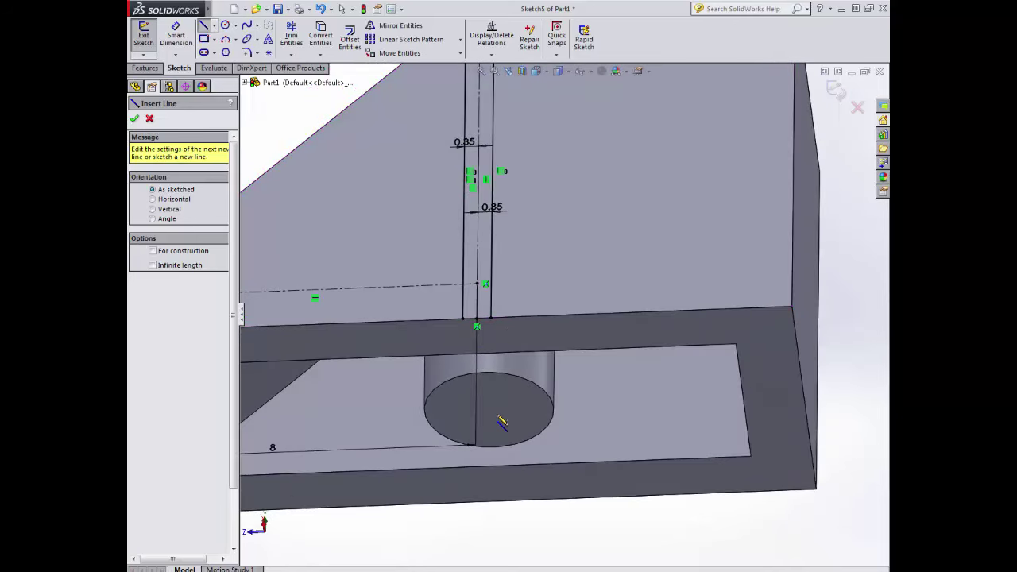
key("f")
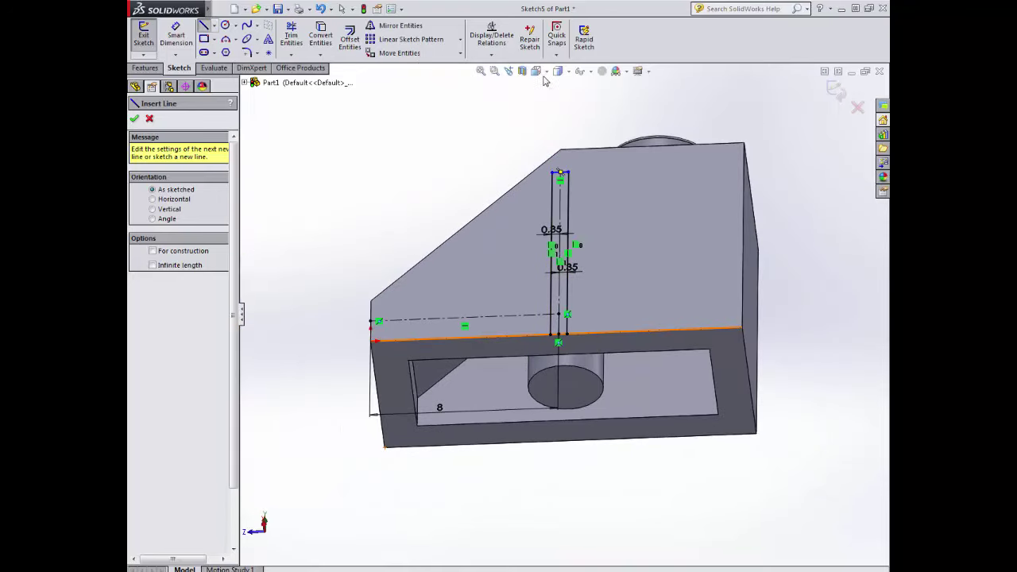
left_click(547, 72)
left_click(594, 134)
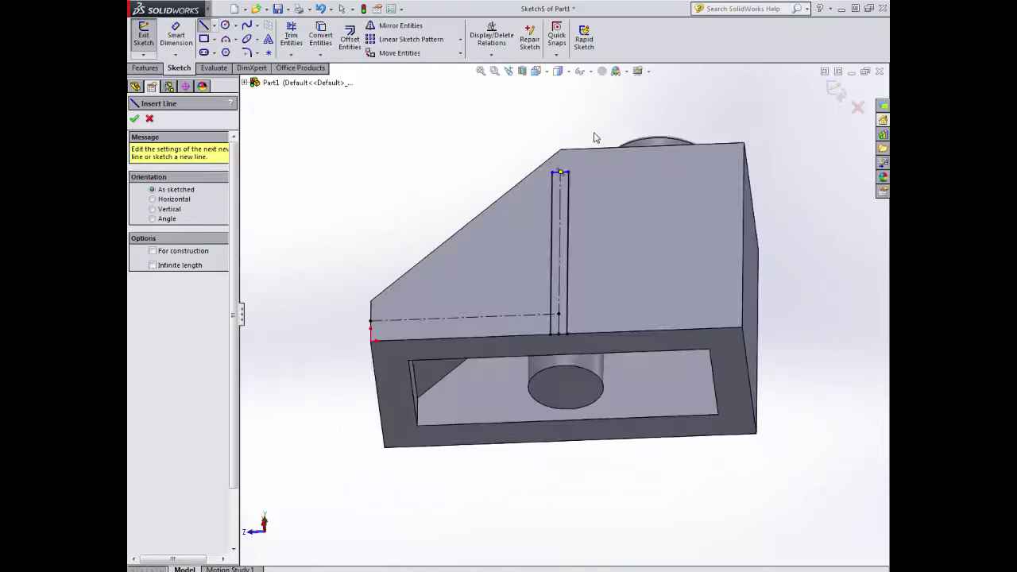
left_click(213, 26)
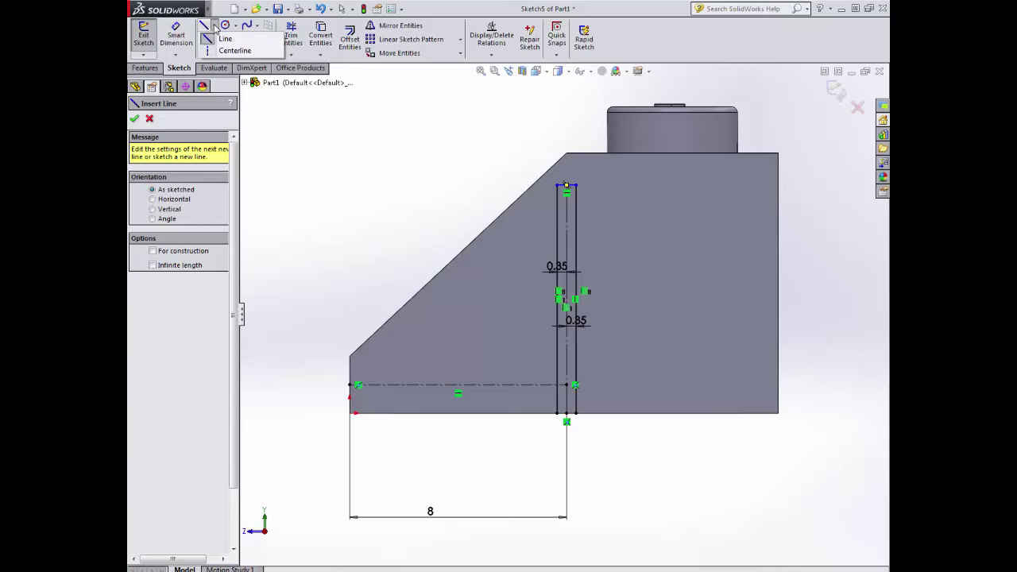
left_click(232, 51)
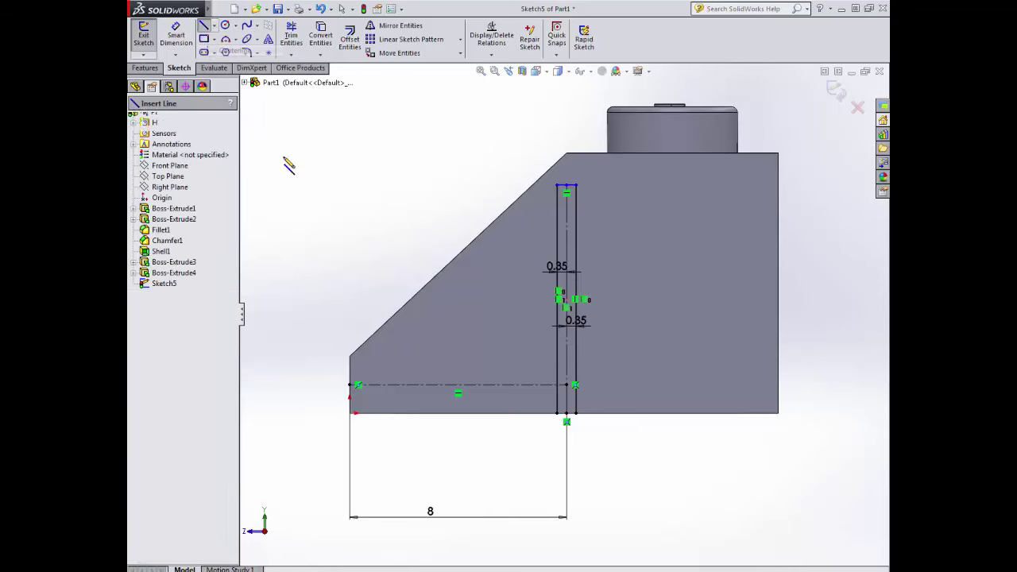
left_click(594, 413)
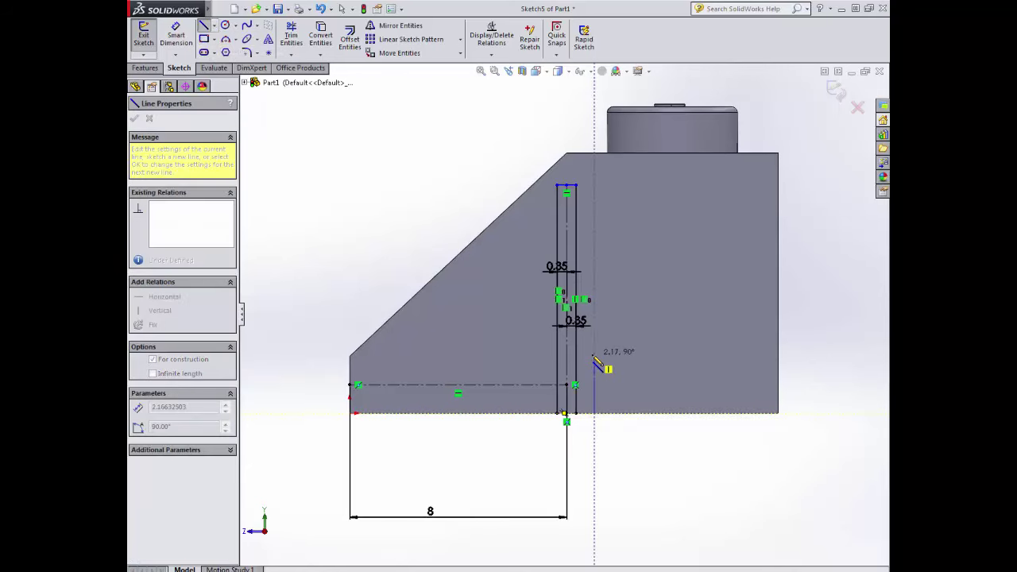
left_click(594, 354)
key("Escape")
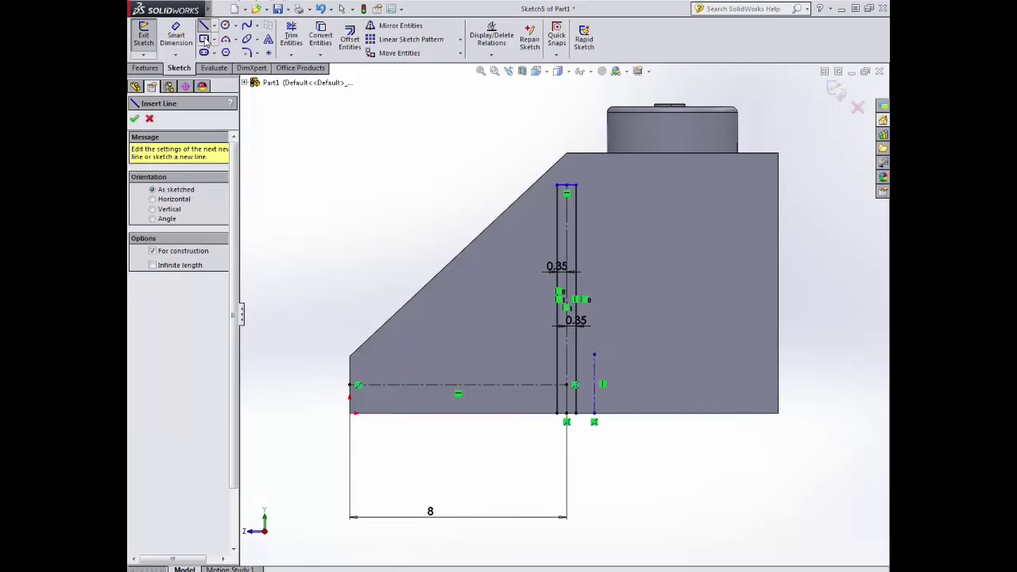
Step: Set the length of the short vertical centerline beside the strip to 2 mm
left_click(176, 35)
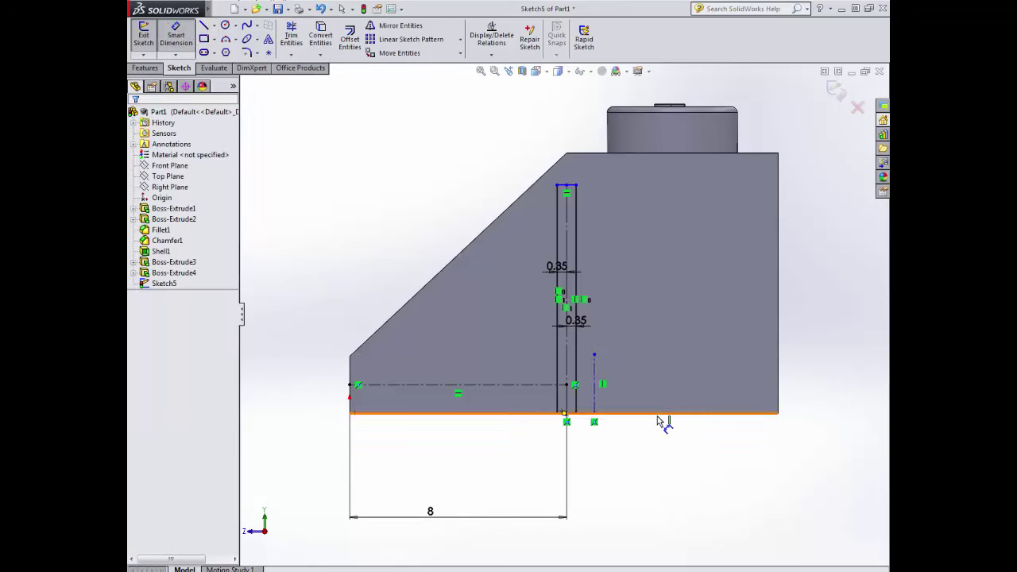
left_click(595, 390)
left_click(650, 388)
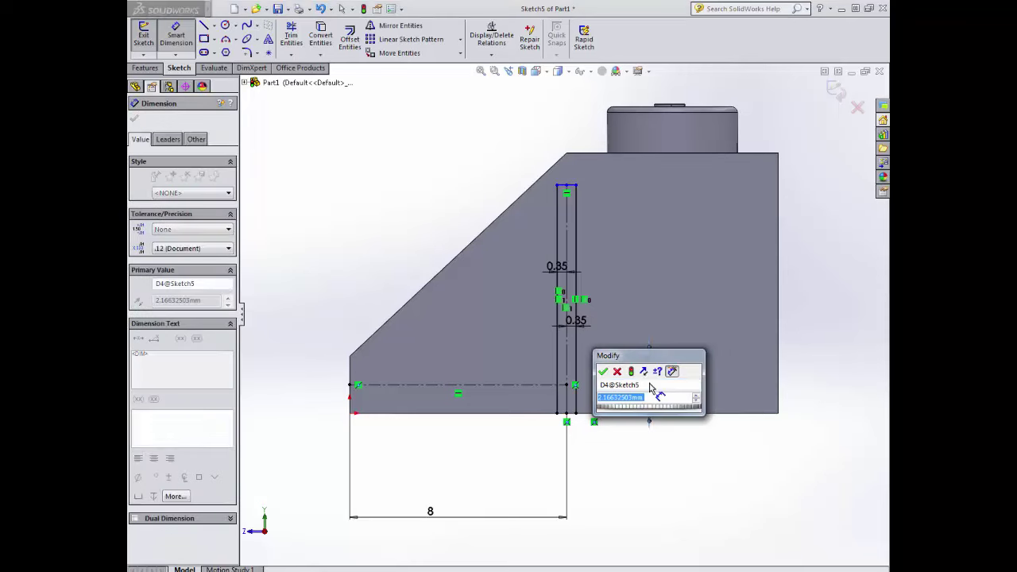
type("2")
key("Return")
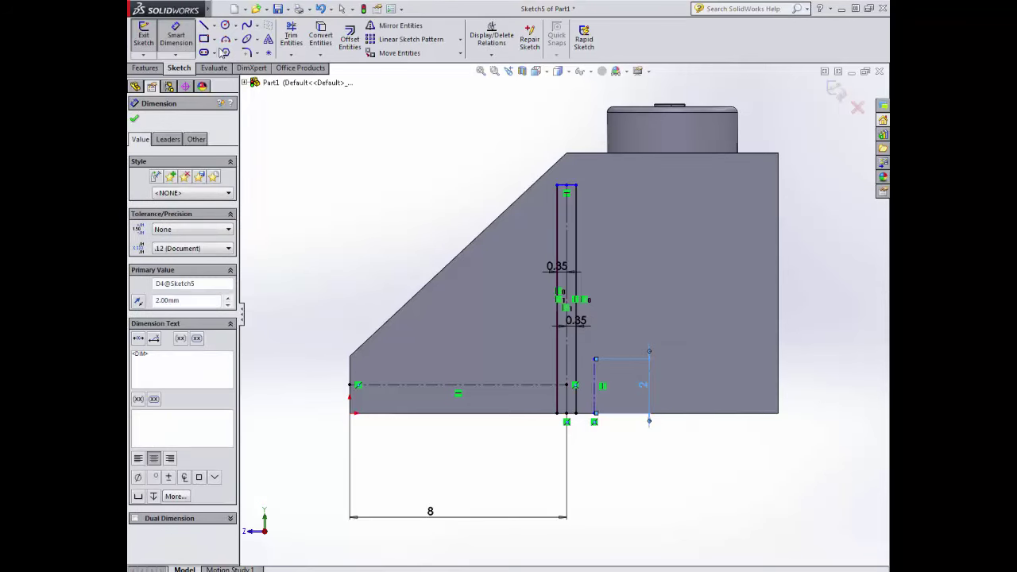
Step: Draw a horizontal line from the upper end of the 2 mm centerline across the strip to its far offset line
left_click(204, 27)
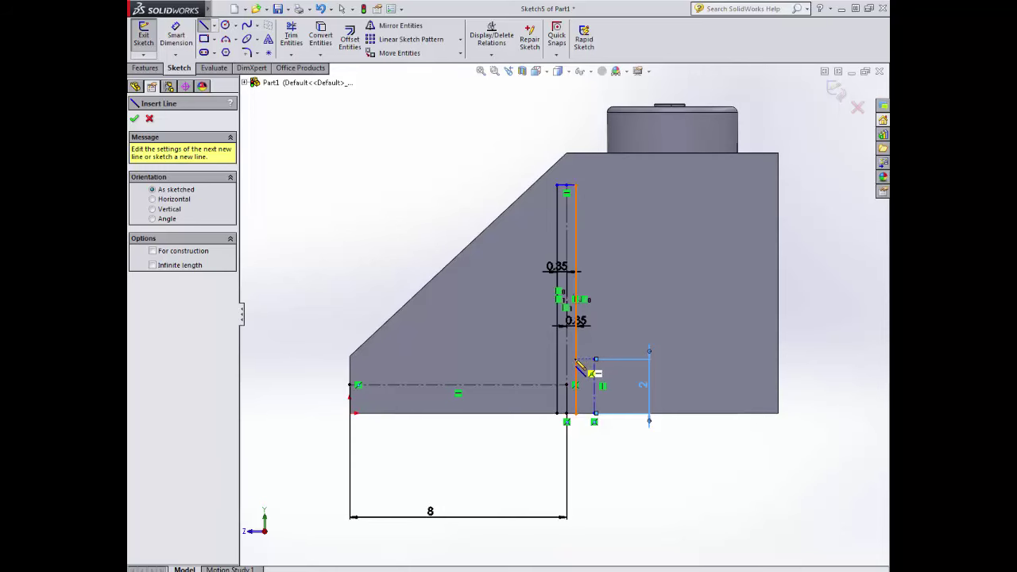
scroll(582, 367, "up", 3)
scroll(582, 350, "down", 6)
scroll(580, 326, "down", 2)
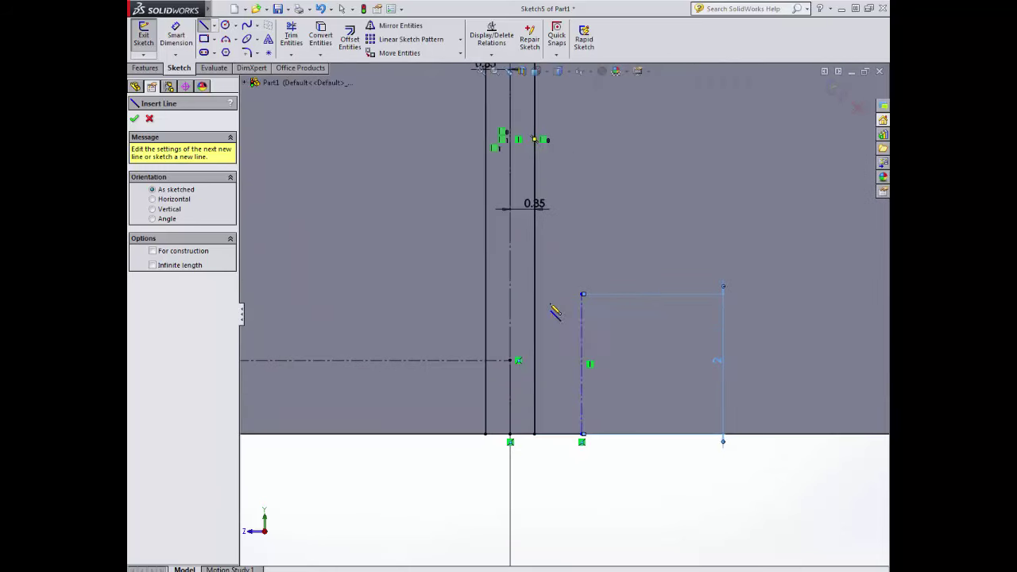
left_click(583, 294)
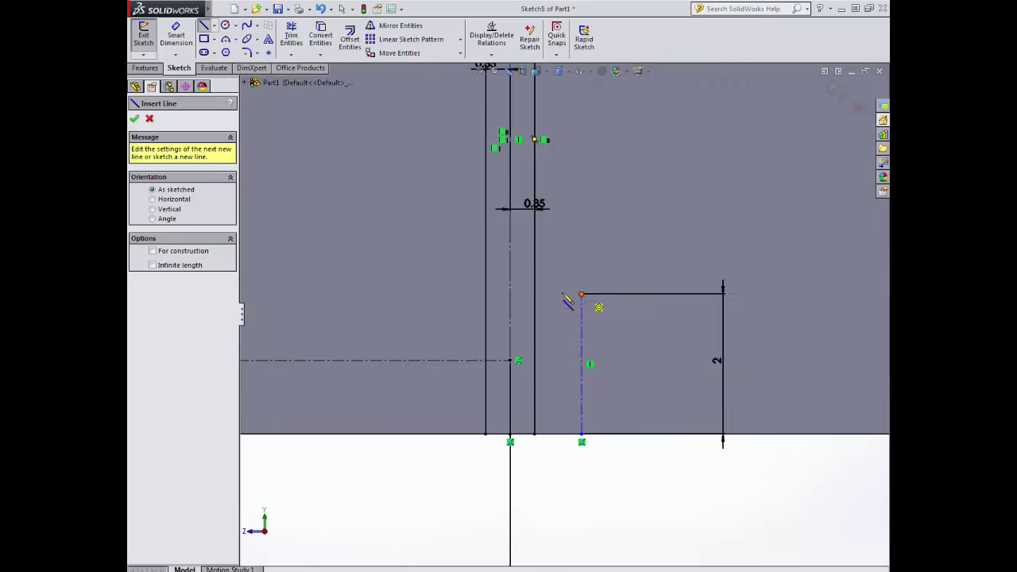
left_click(486, 294)
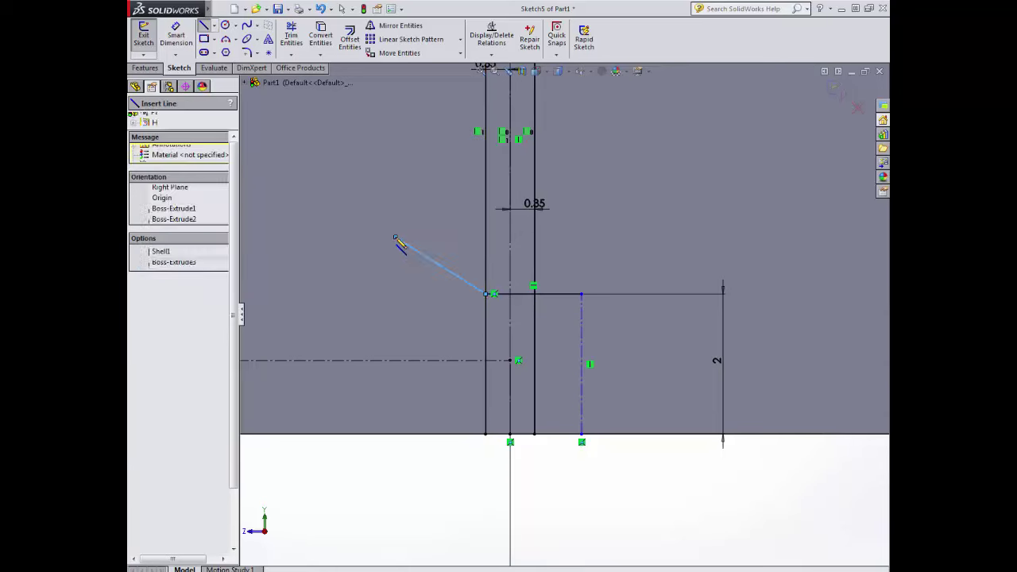
Step: Trim the strip's two side lines below the horizontal line 2 mm above the base, and remove that line's overhang beyond the strip
key("Escape")
left_click(290, 35)
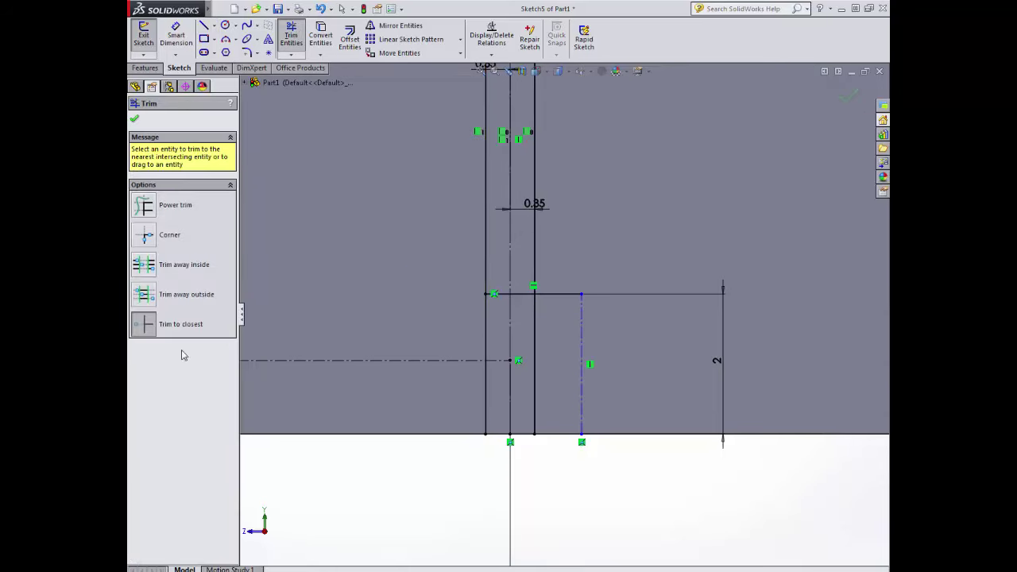
left_click(162, 332)
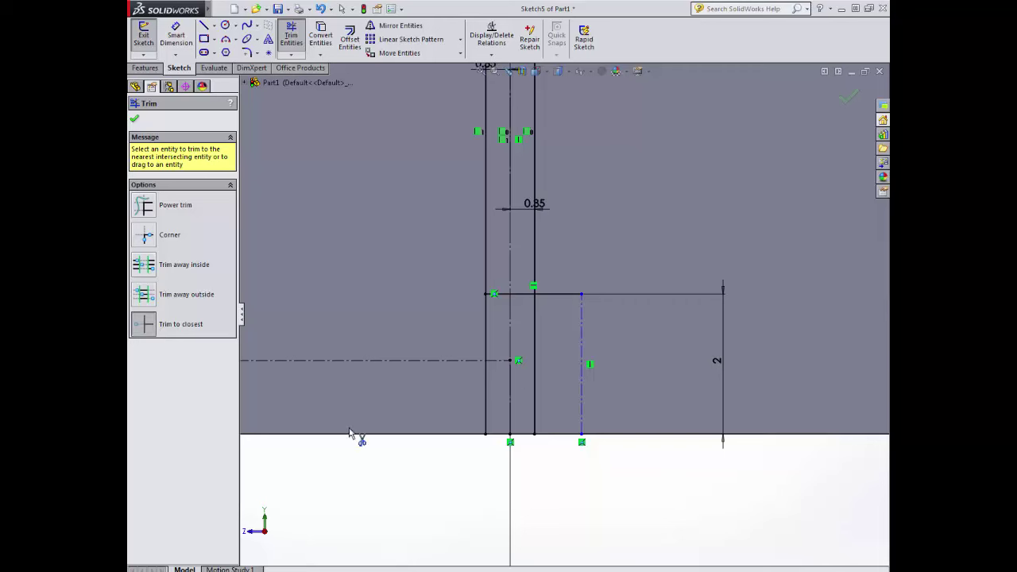
left_click(487, 400)
left_click(486, 341)
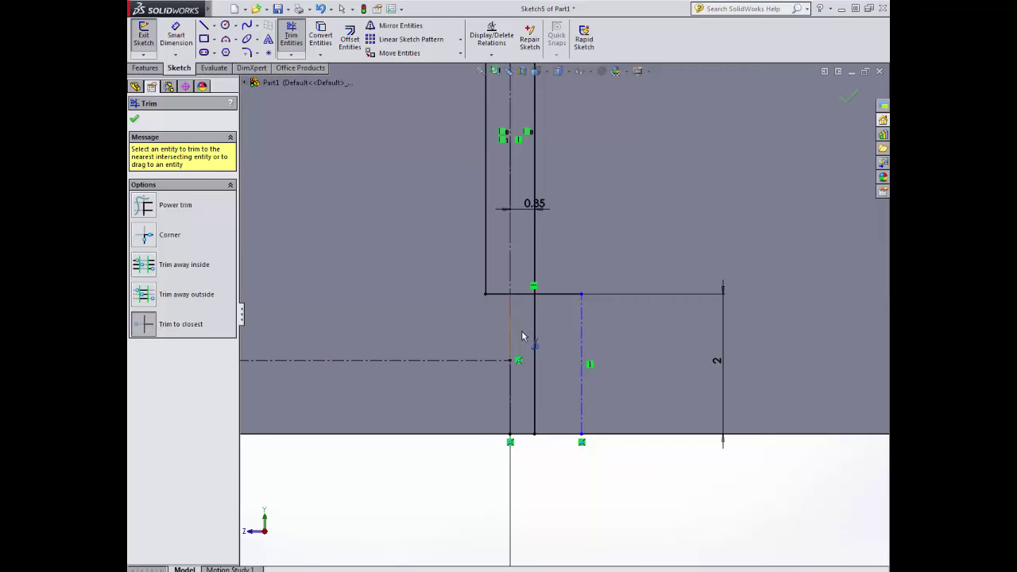
left_click(536, 338)
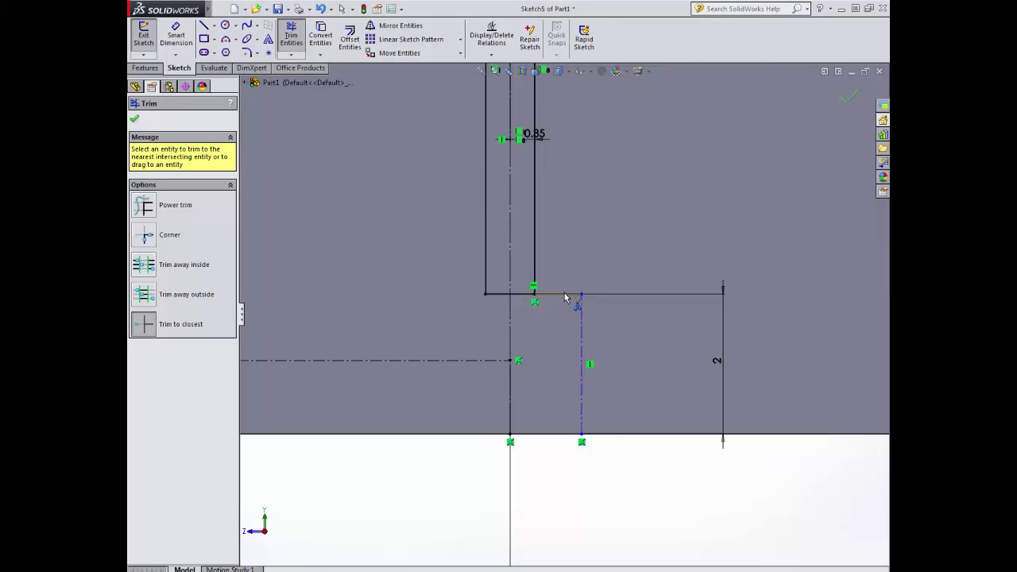
left_click(564, 295)
key("f")
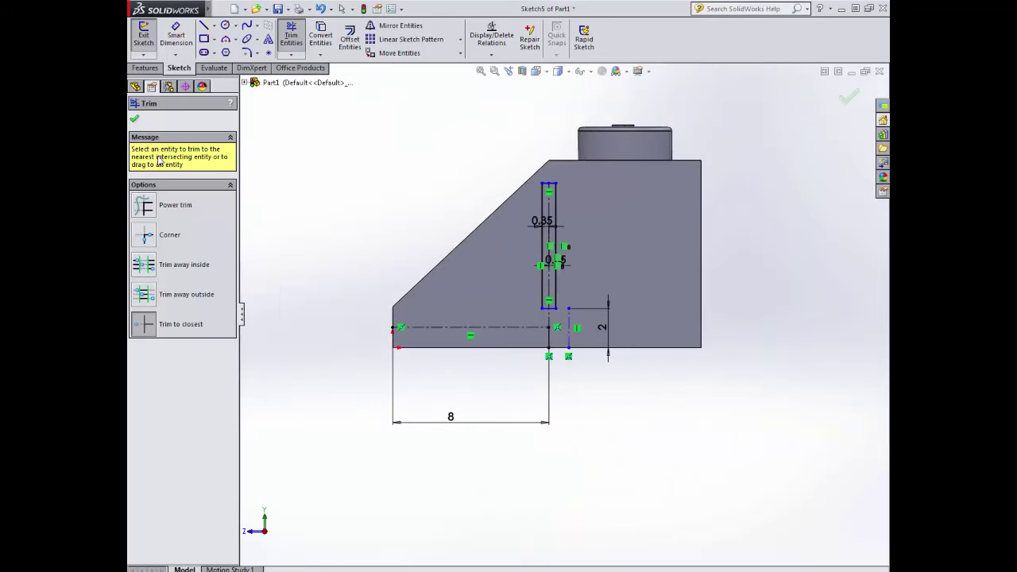
left_click(135, 120)
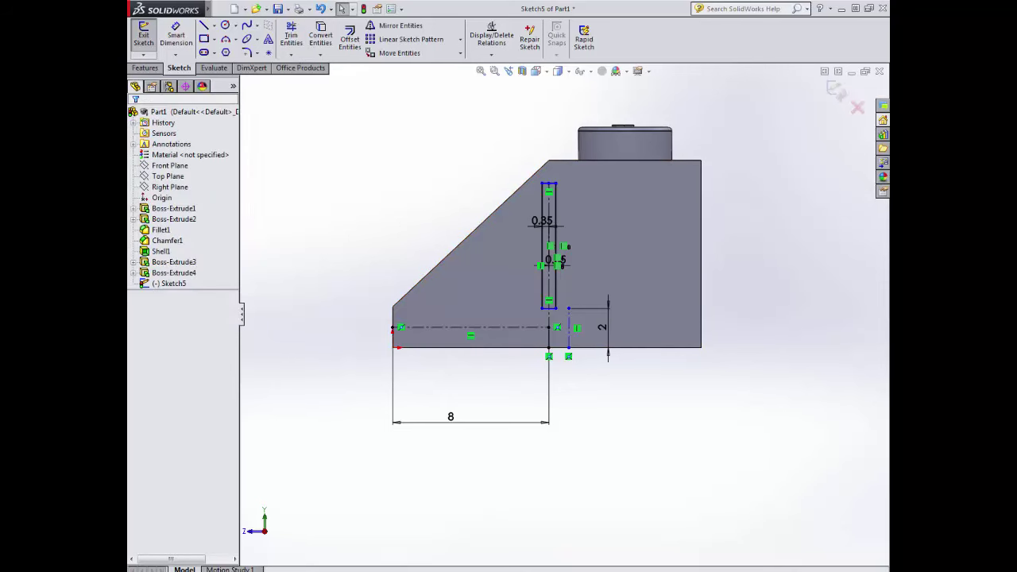
Step: Extrude the closed strip profile as a boss into the brick, with the direction reversed and the end condition Through All
middle_click_drag(512, 269, 603, 276)
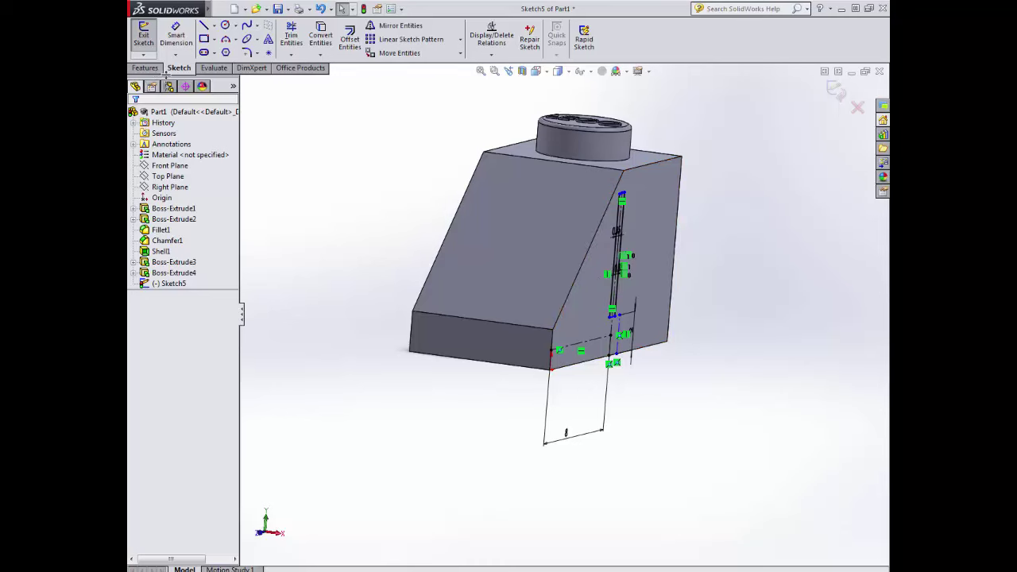
left_click(146, 67)
left_click(154, 32)
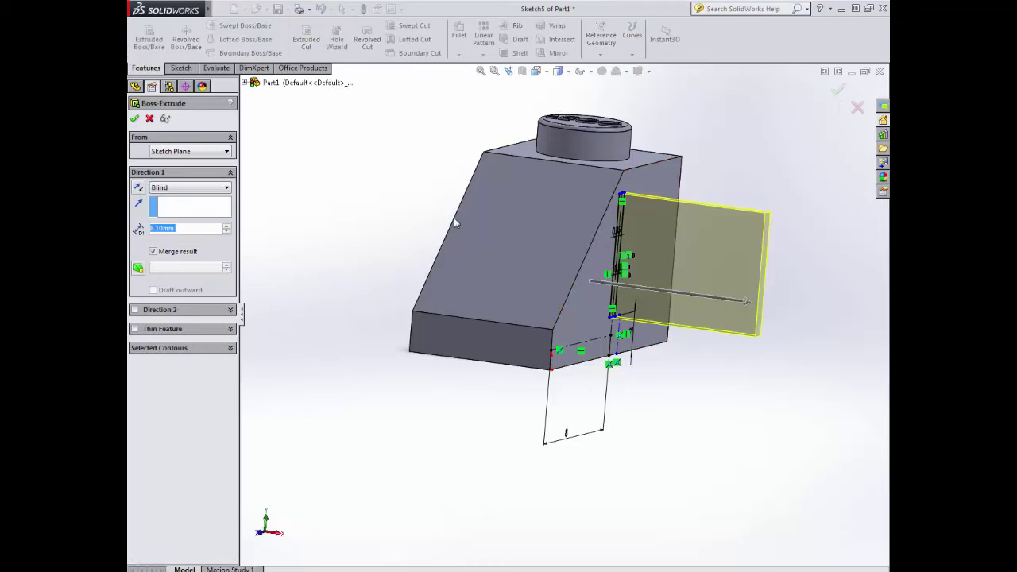
middle_click_drag(439, 195, 364, 194)
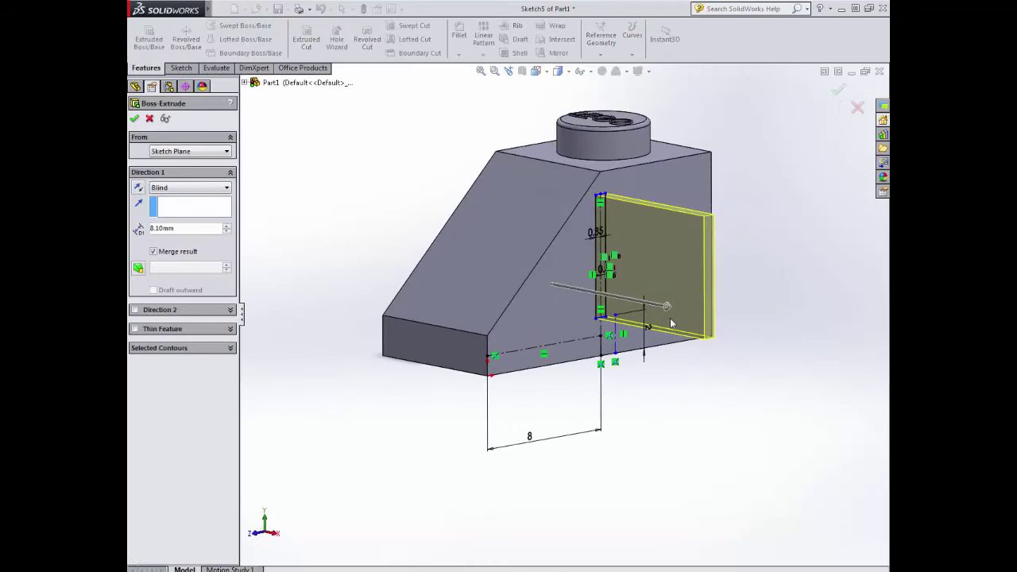
left_click_drag(666, 309, 459, 252)
middle_click_drag(414, 206, 288, 298)
left_click(226, 188)
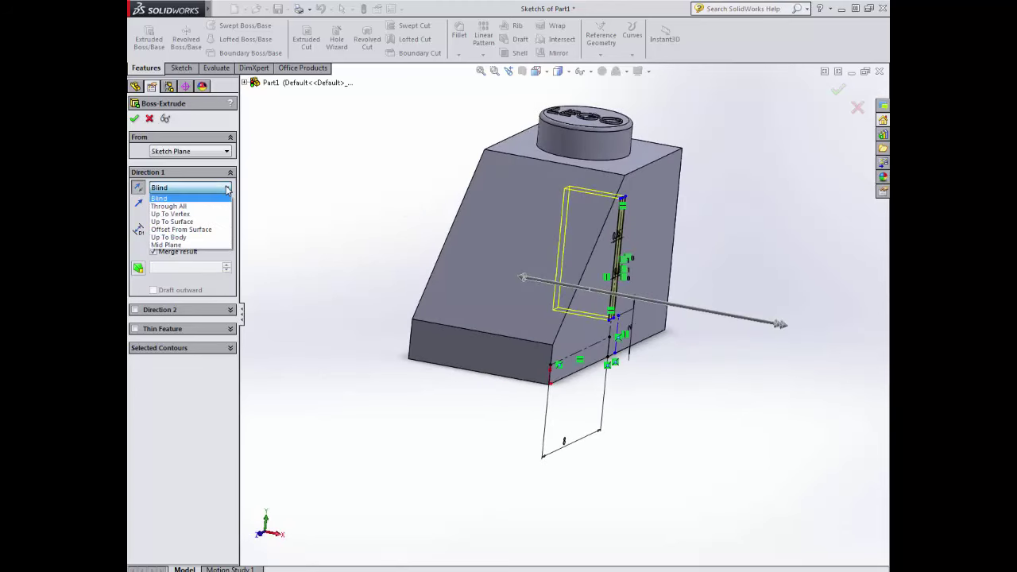
left_click(223, 208)
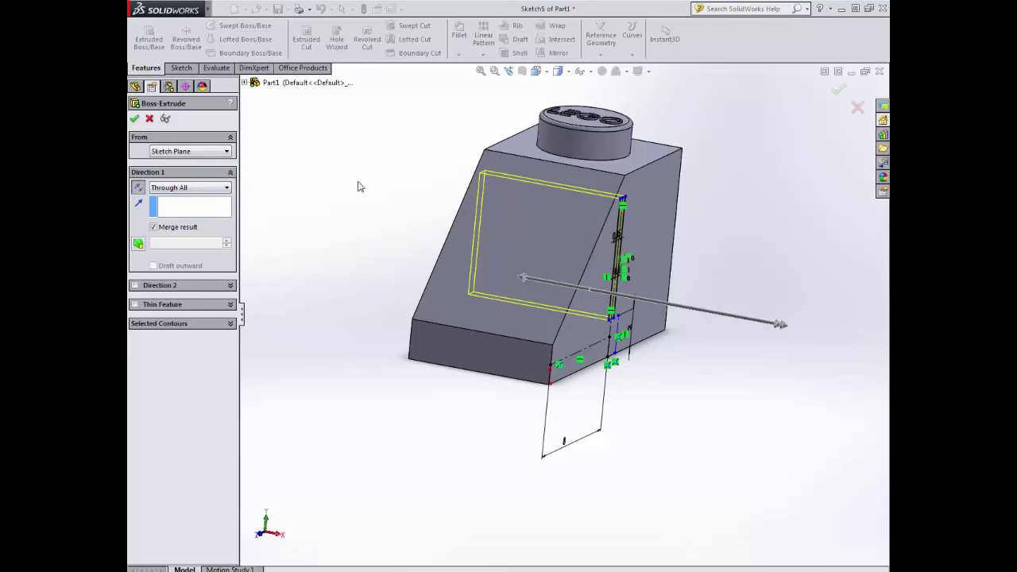
mouse_move(357, 185)
middle_mouse_down()
mouse_move(395, 187)
mouse_move(370, 180)
middle_mouse_up()
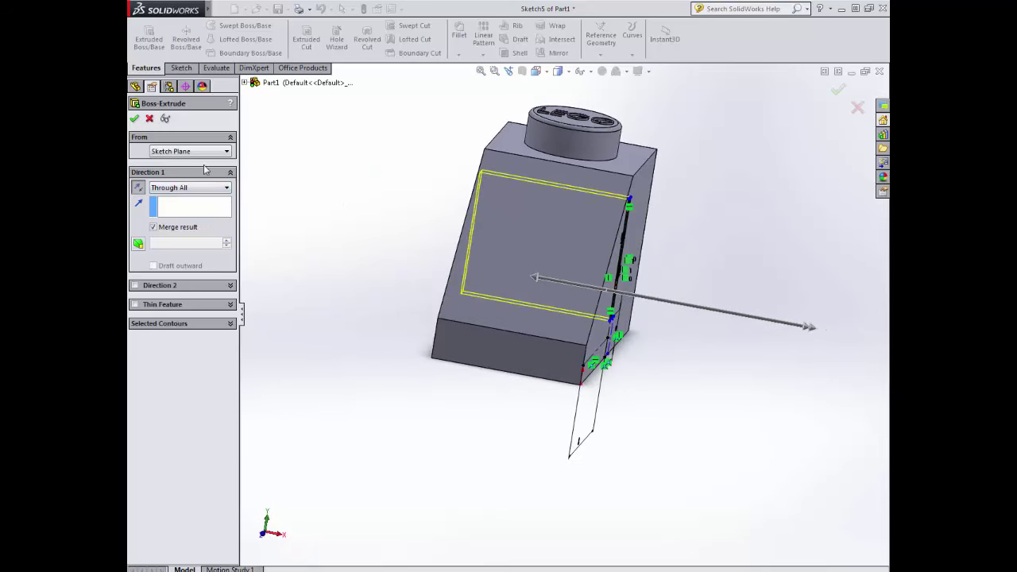
key("Return")
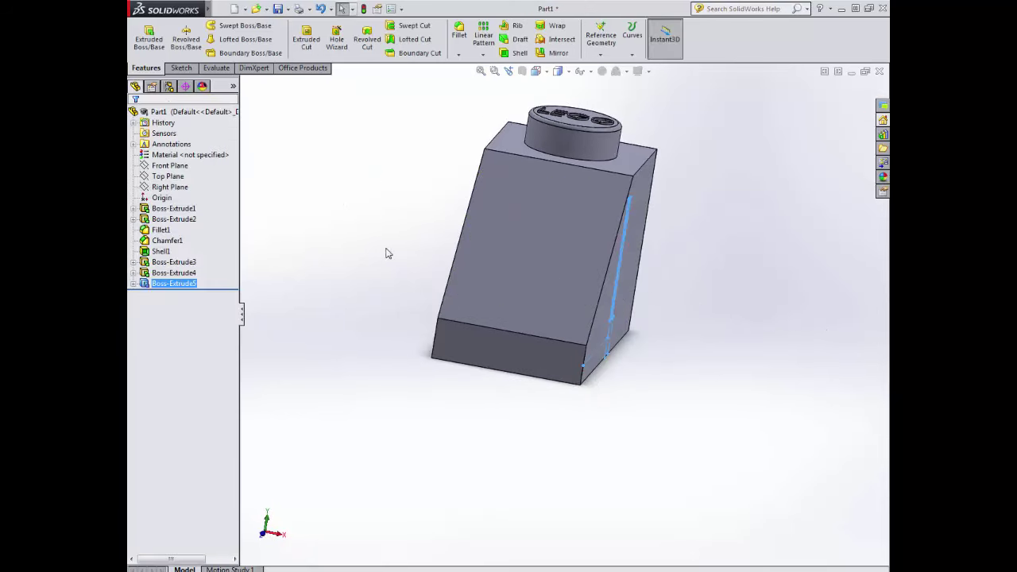
Step: Inspect the brick's interior with a temporary section view parallel to the Right Plane, offset about 6 mm
middle_click_drag(420, 267, 378, 241)
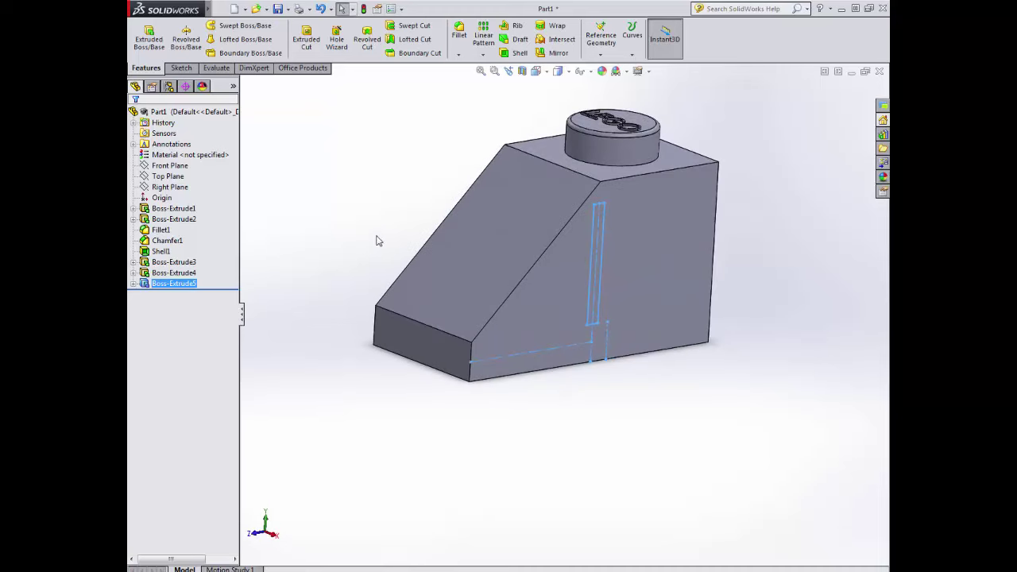
left_click(522, 71)
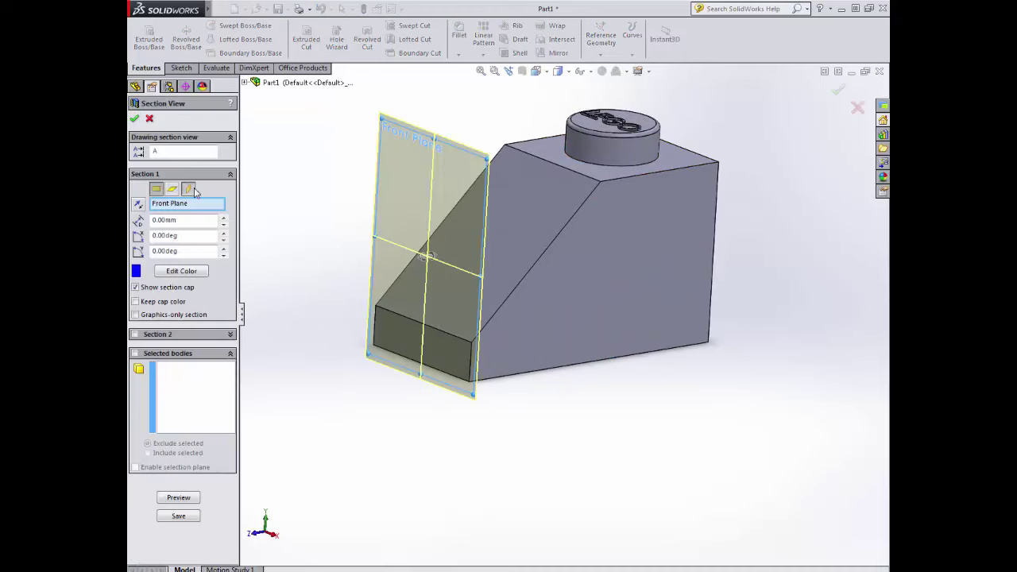
left_click(187, 188)
left_click_drag(504, 222, 569, 283)
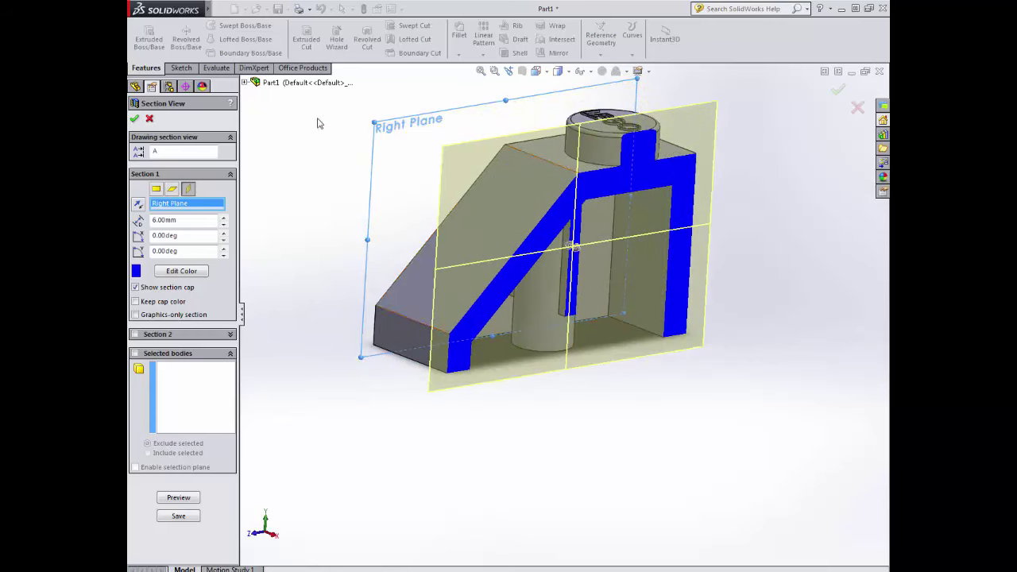
middle_click_drag(318, 120, 325, 151)
left_click(134, 120)
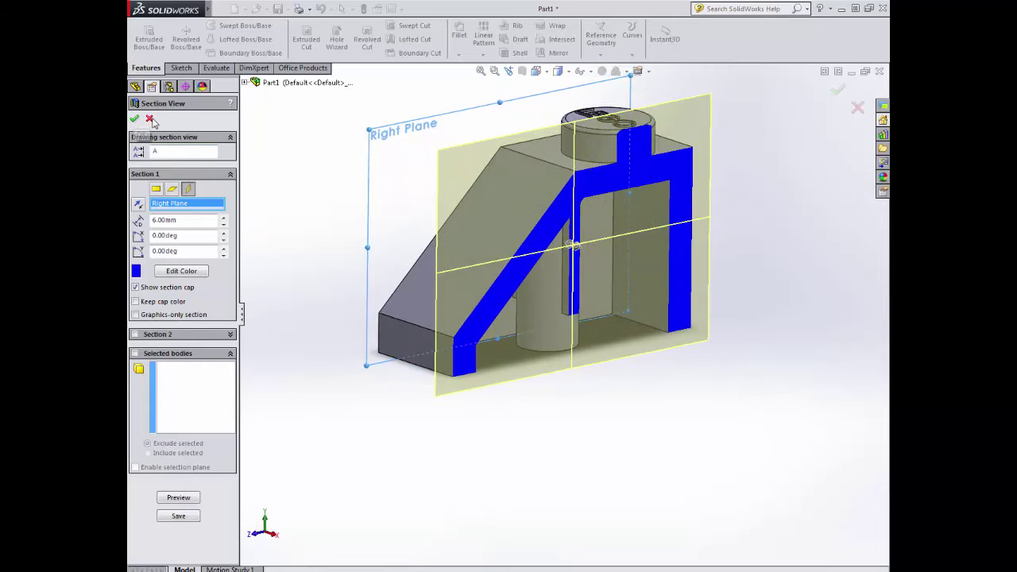
Step: Apply the Grill Lighting studio scene as the model's background and lighting
middle_click_drag(572, 387, 677, 435)
left_click(881, 176)
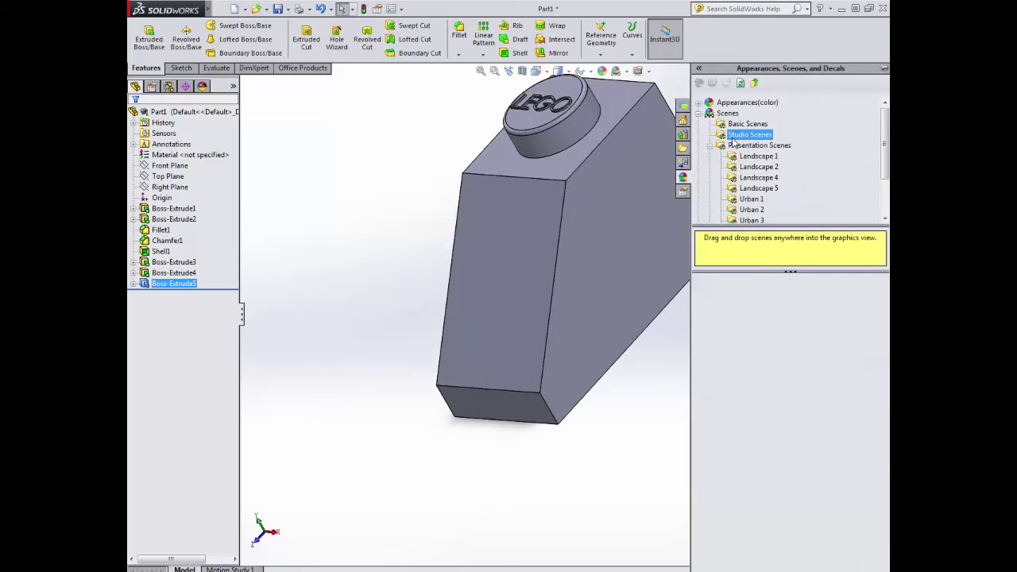
scroll(824, 476, "down", 3)
mouse_move(823, 497)
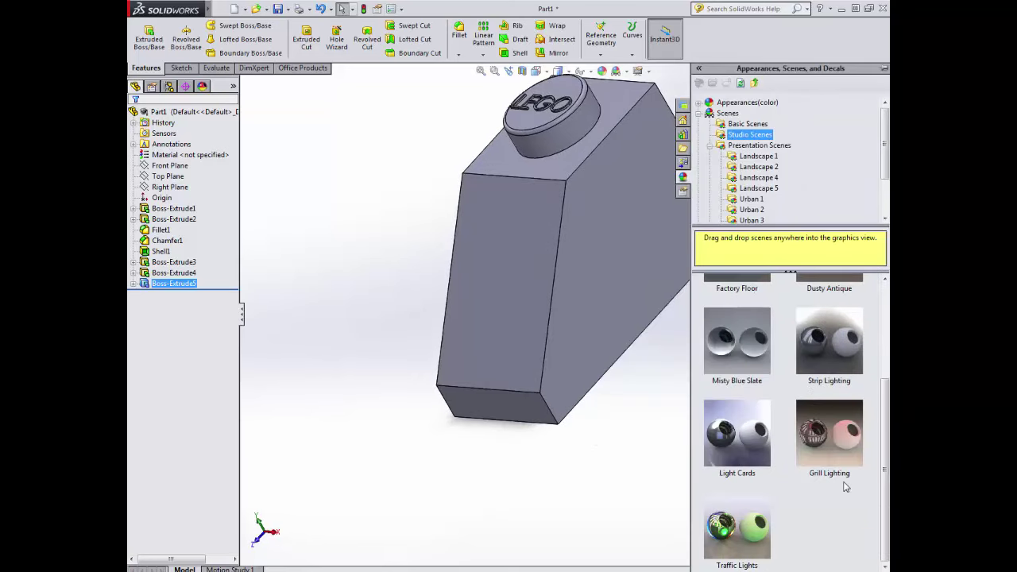
left_click_drag(844, 469, 616, 496)
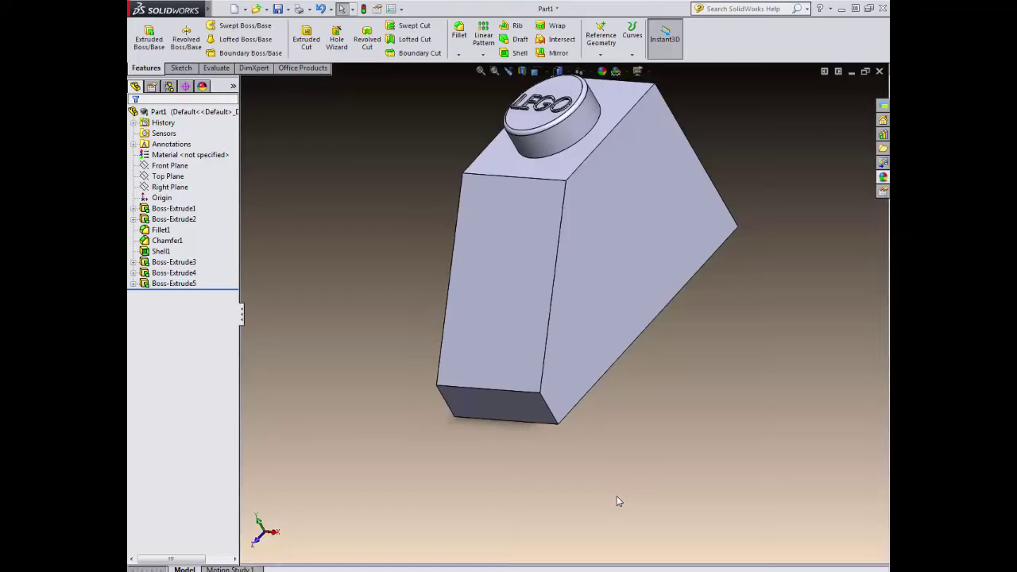
Step: Apply the red high gloss plastic appearance to the whole part
left_click(881, 176)
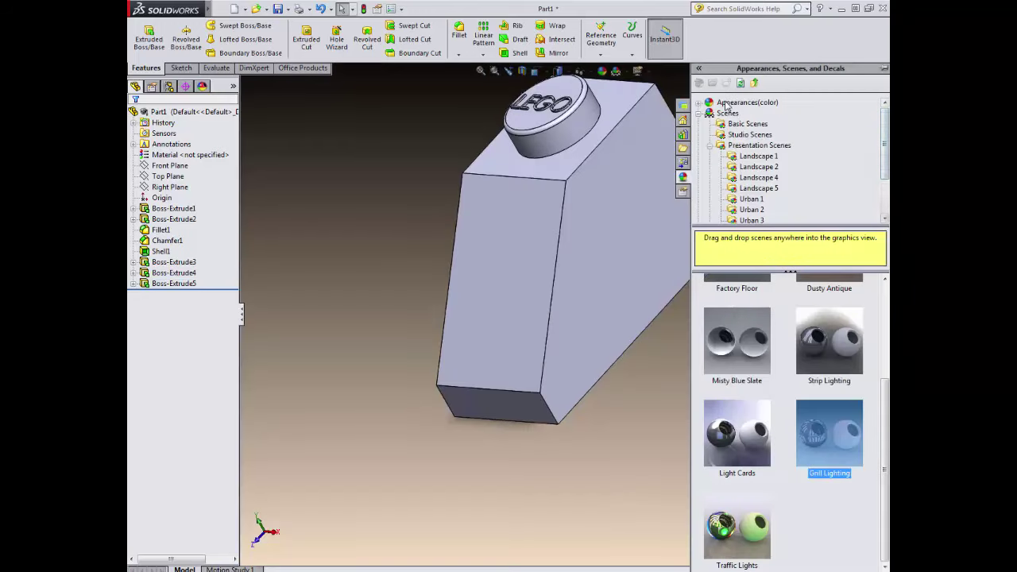
left_click(700, 113)
left_click(701, 103)
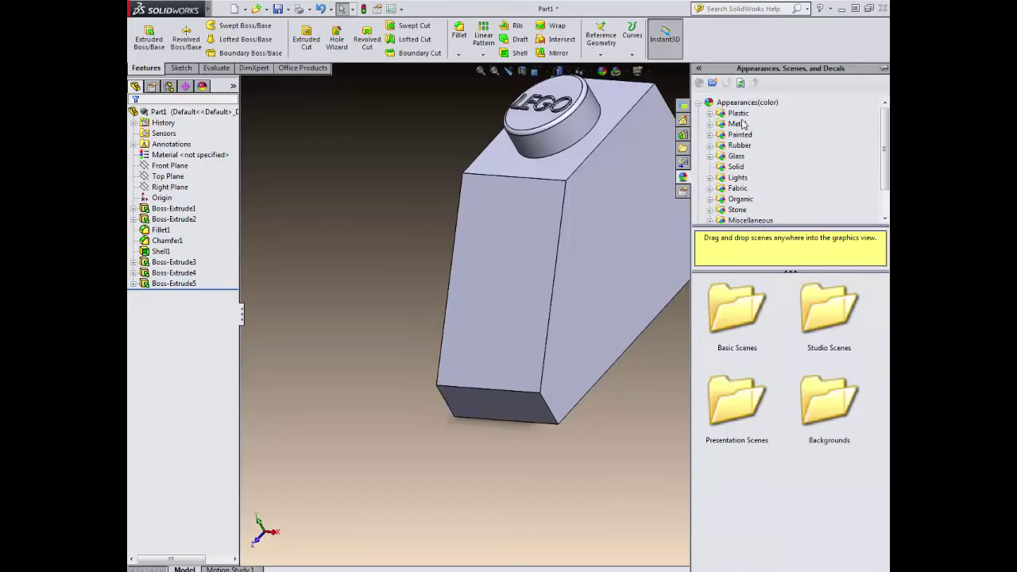
left_click(709, 114)
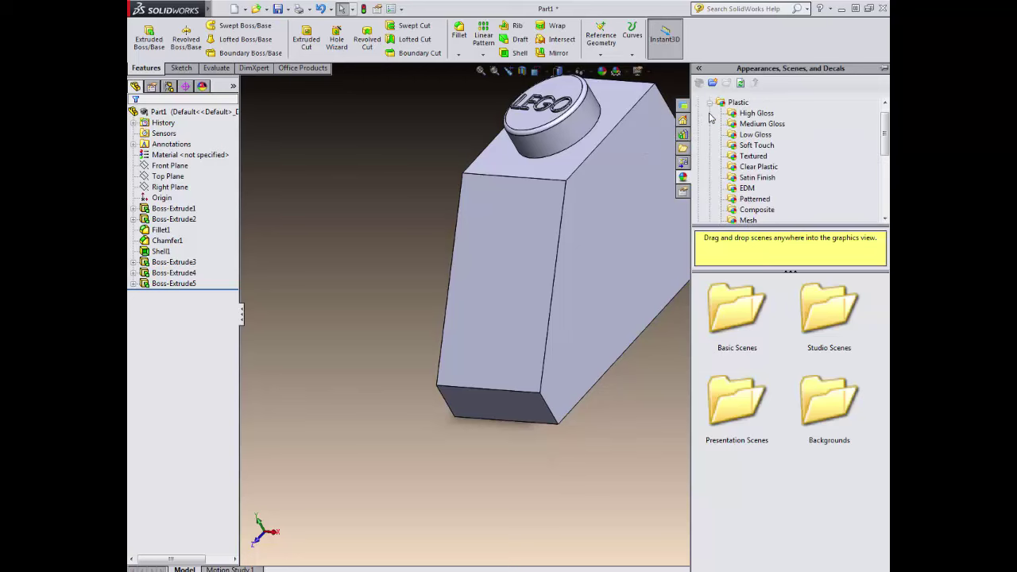
left_click(755, 113)
scroll(847, 429, "down", 3)
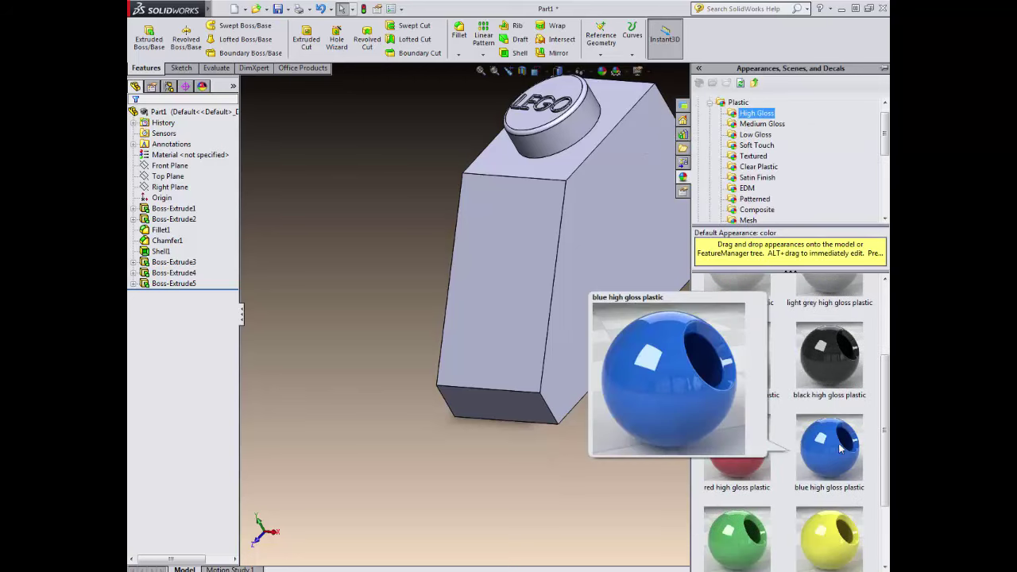
left_click_drag(759, 450, 597, 281)
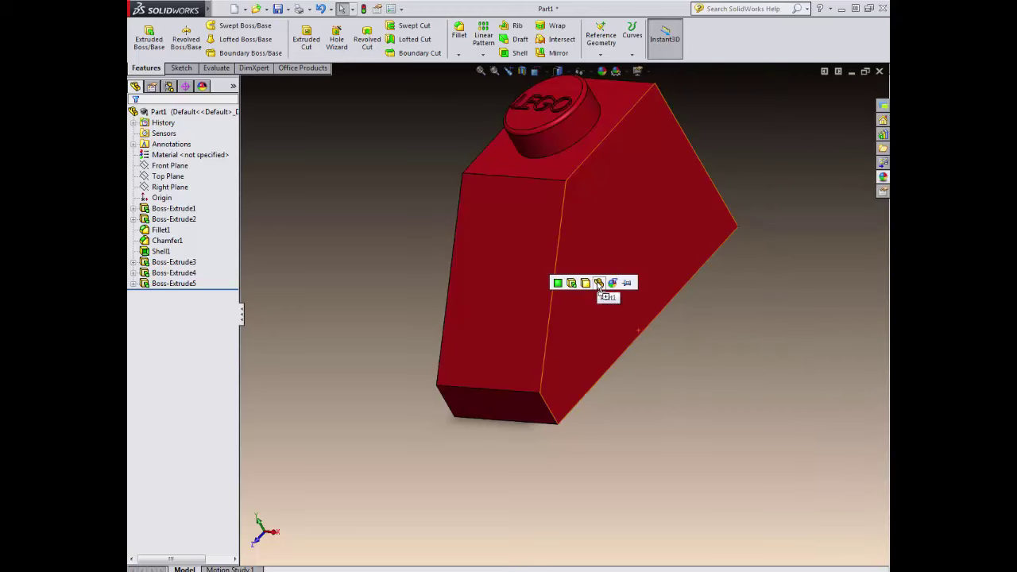
left_click(599, 283)
middle_click_drag(736, 386, 760, 427)
scroll(557, 245, "up", 2)
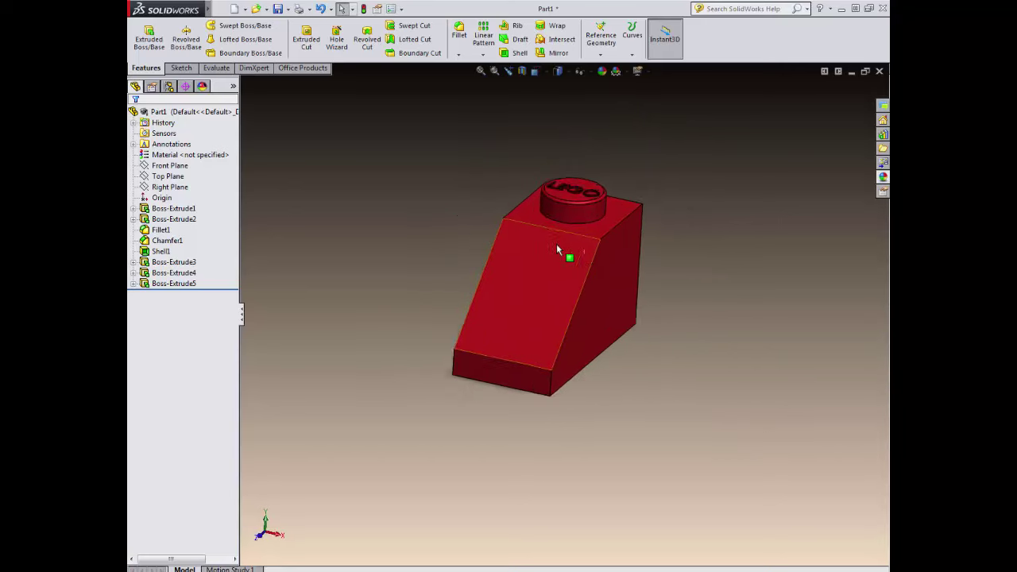
scroll(556, 244, "down", 1)
middle_click_drag(554, 244, 468, 243)
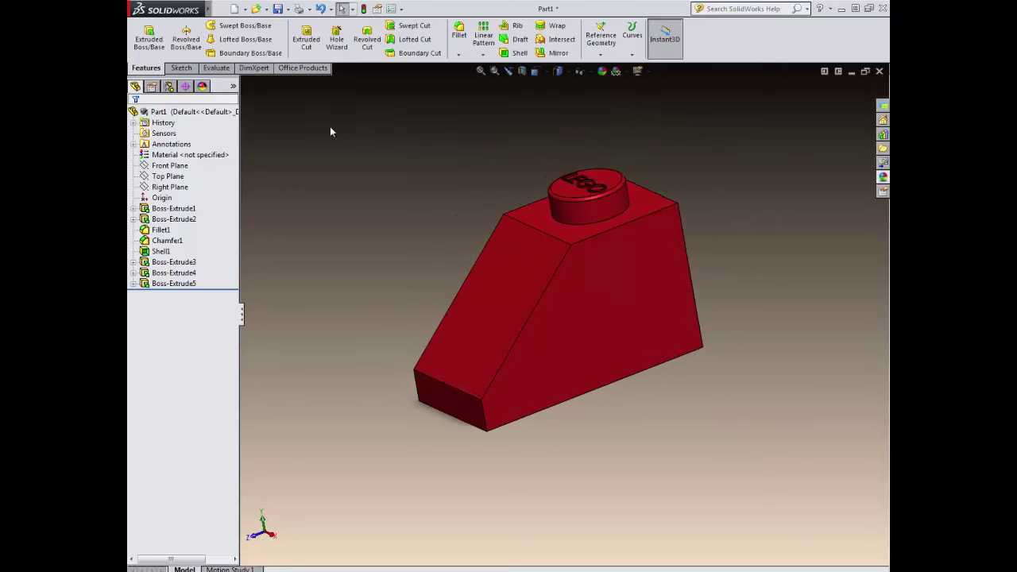